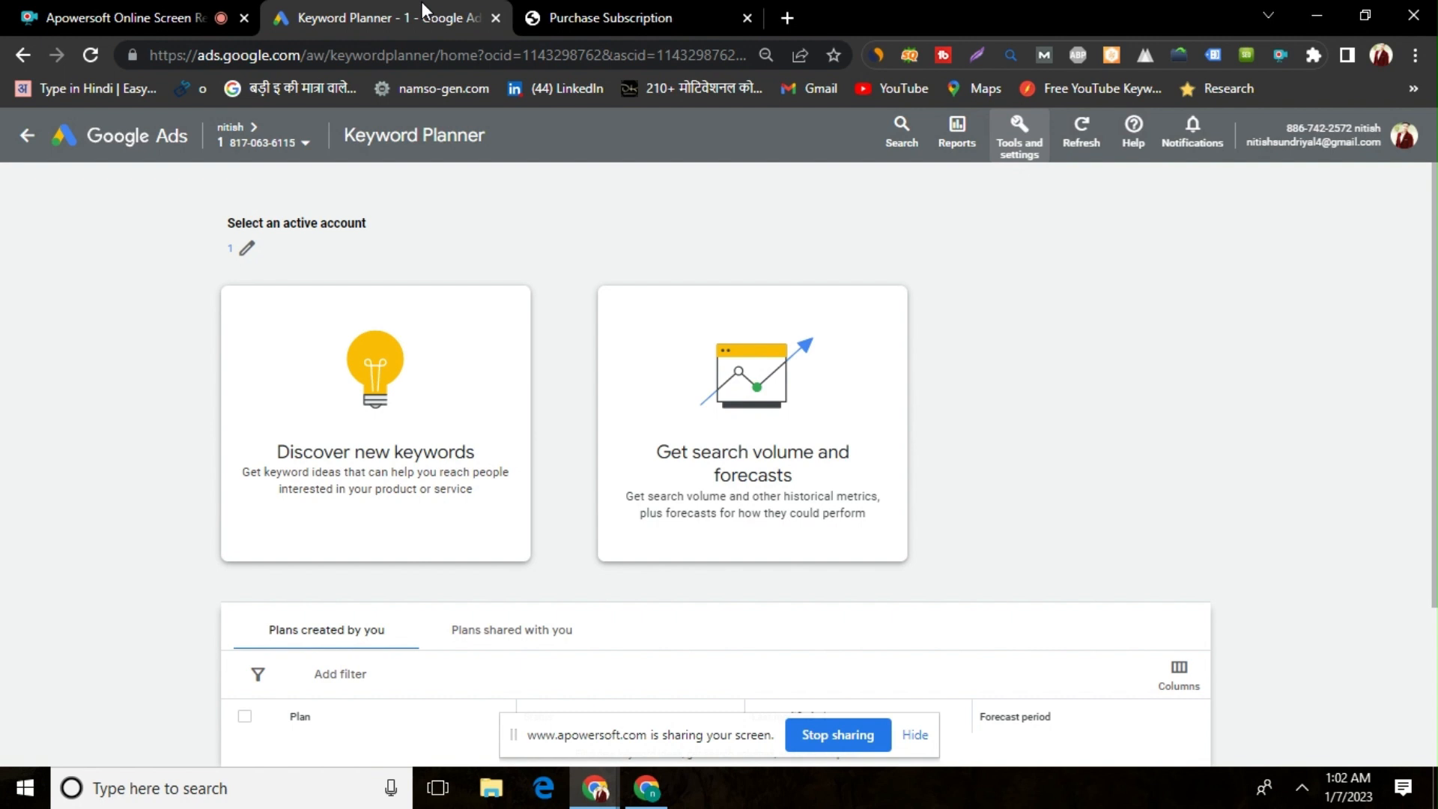
Discover new keyword ideas starting from the keywords lehenga and designer lehenga, and get the results
click(563, 1)
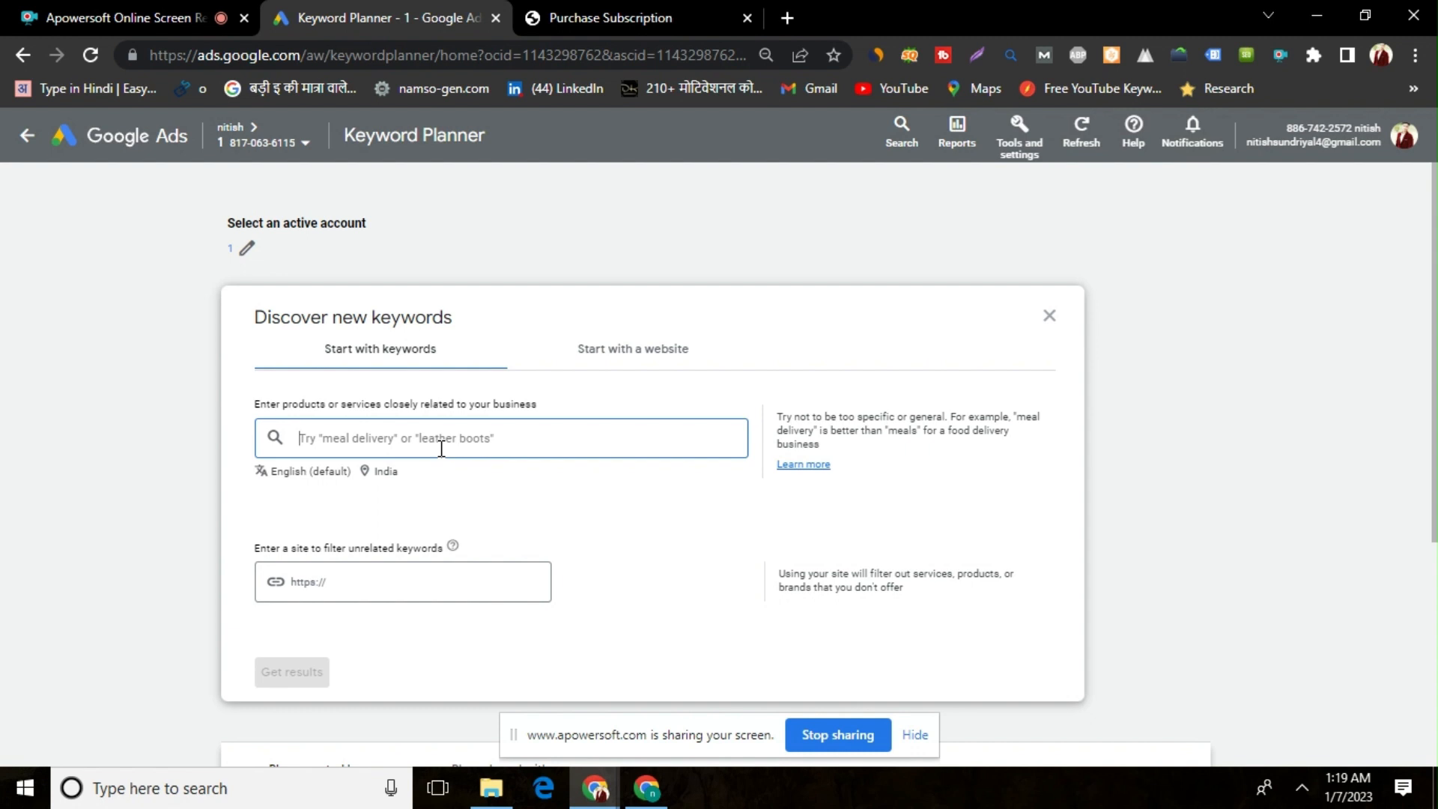
text(lehen)
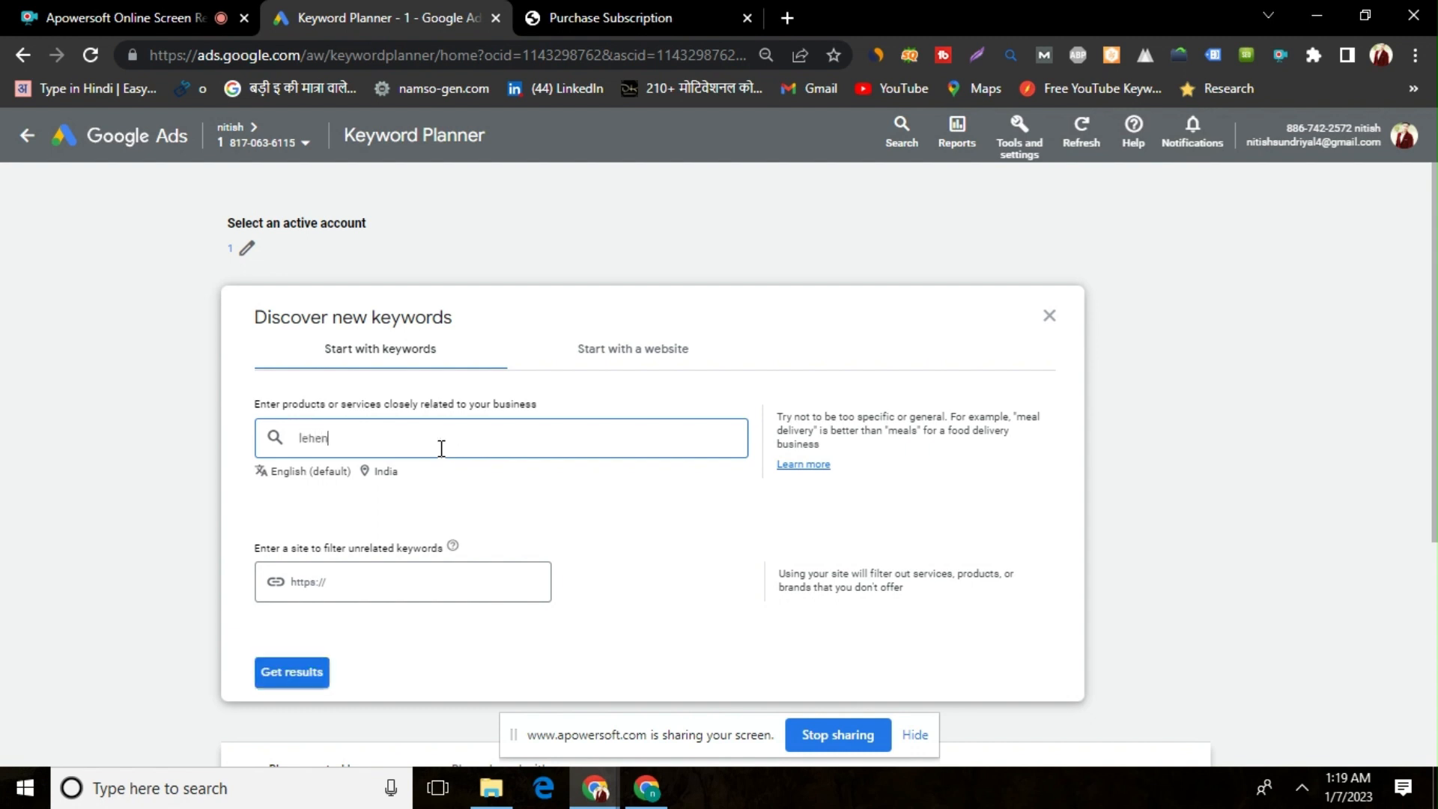
text(ga)
key(Return)
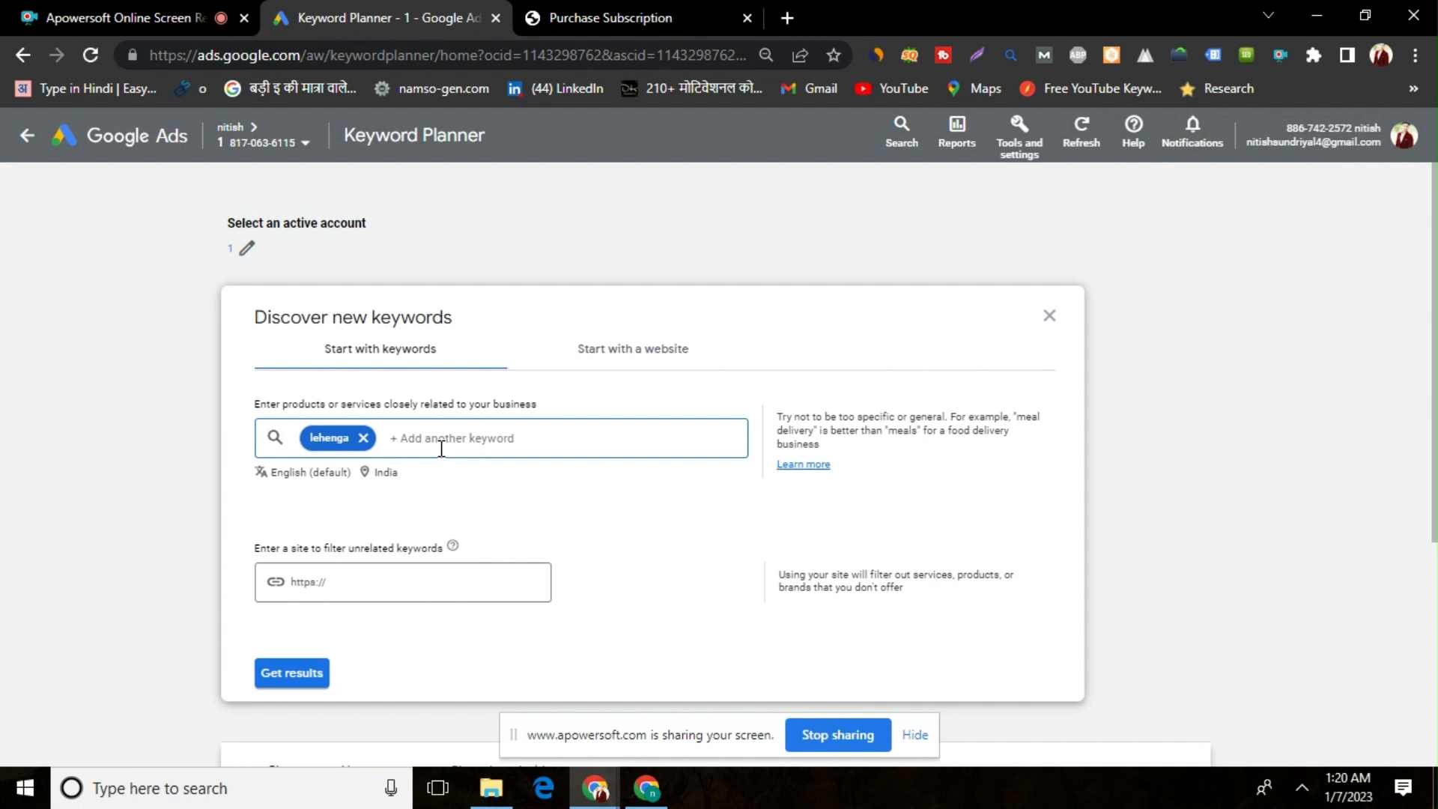
text(designer lehenga)
key(Return)
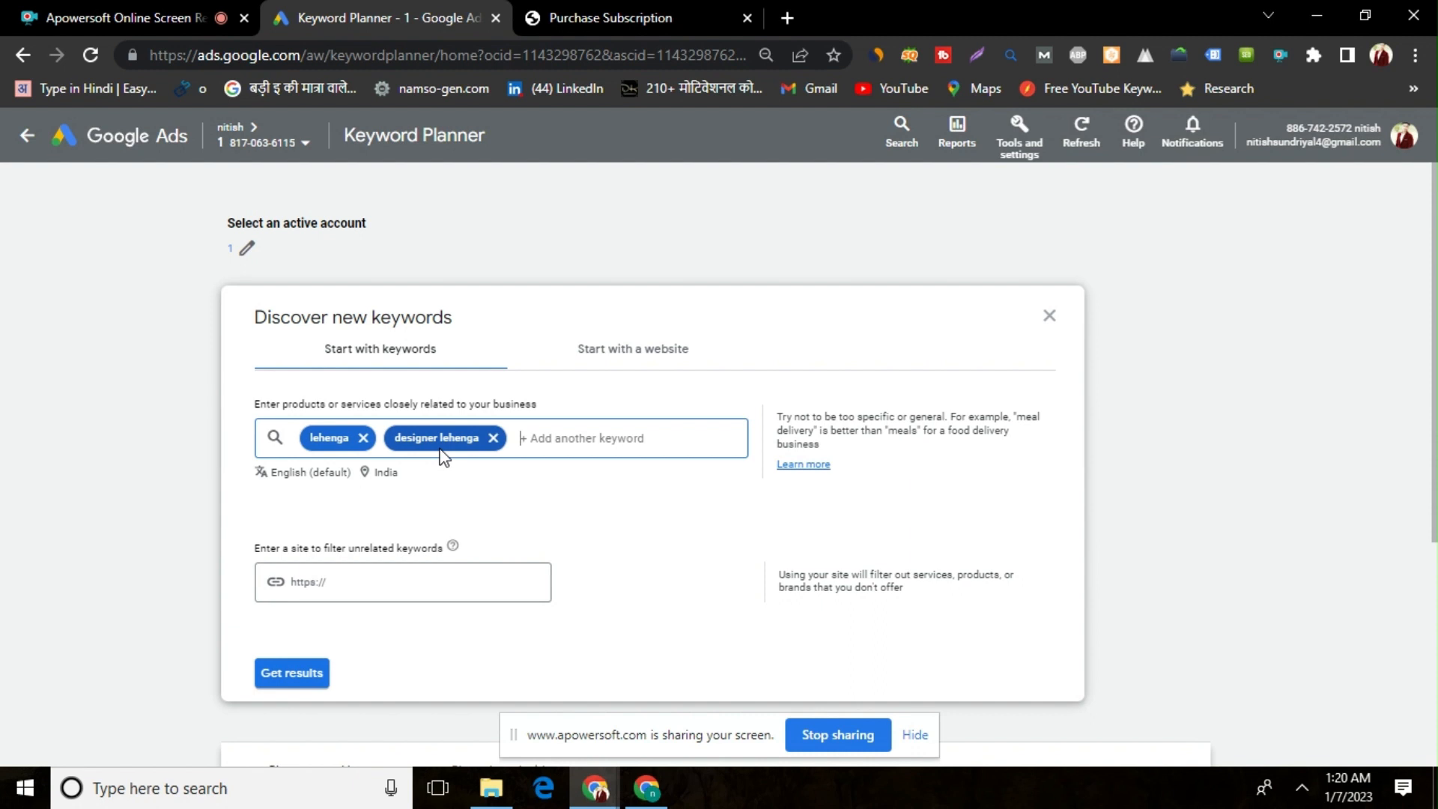
click(313, 681)
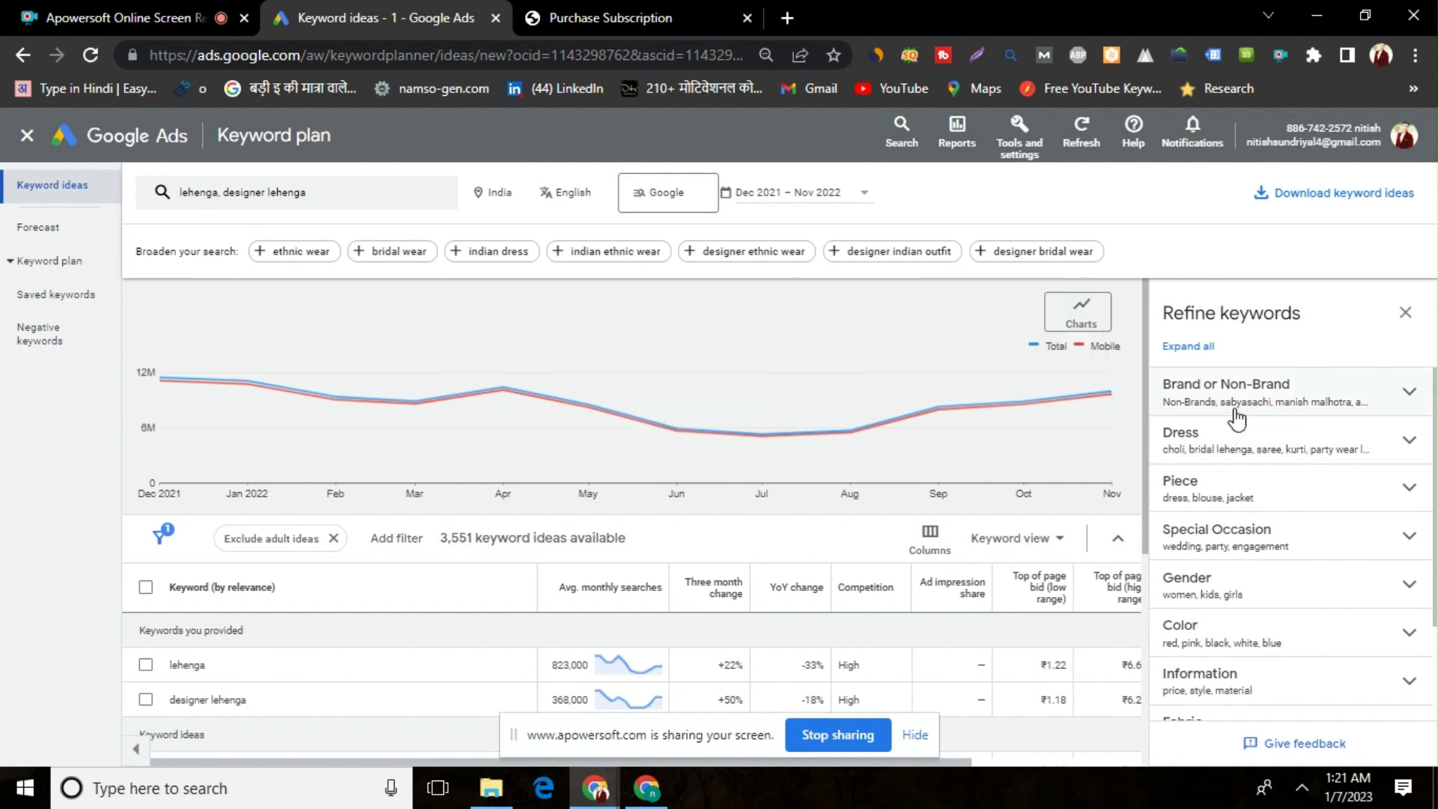
Exclude the Designer, Company and Other Brands groups from the Brand or Non-Brand keyword refinement
click(1236, 405)
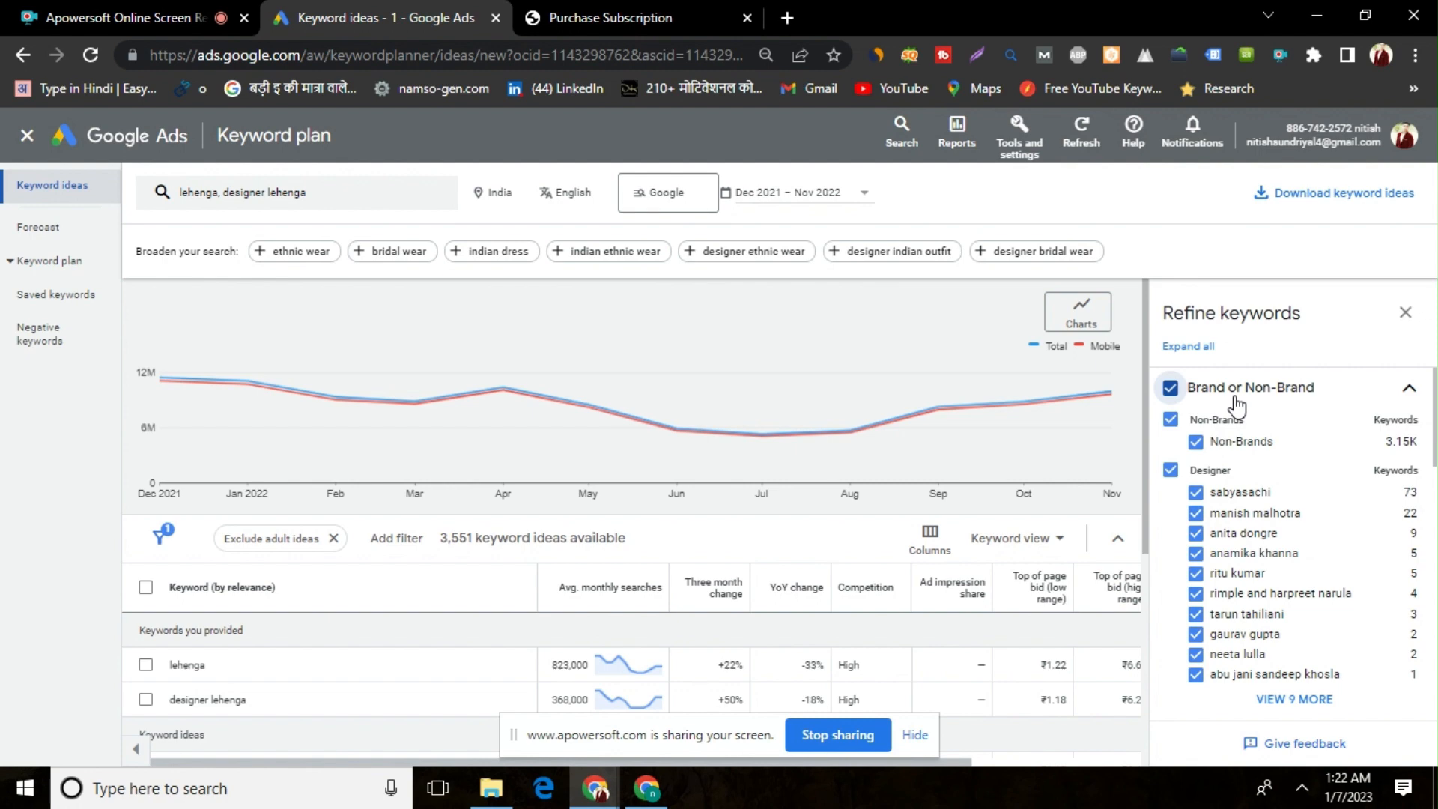
click(1171, 472)
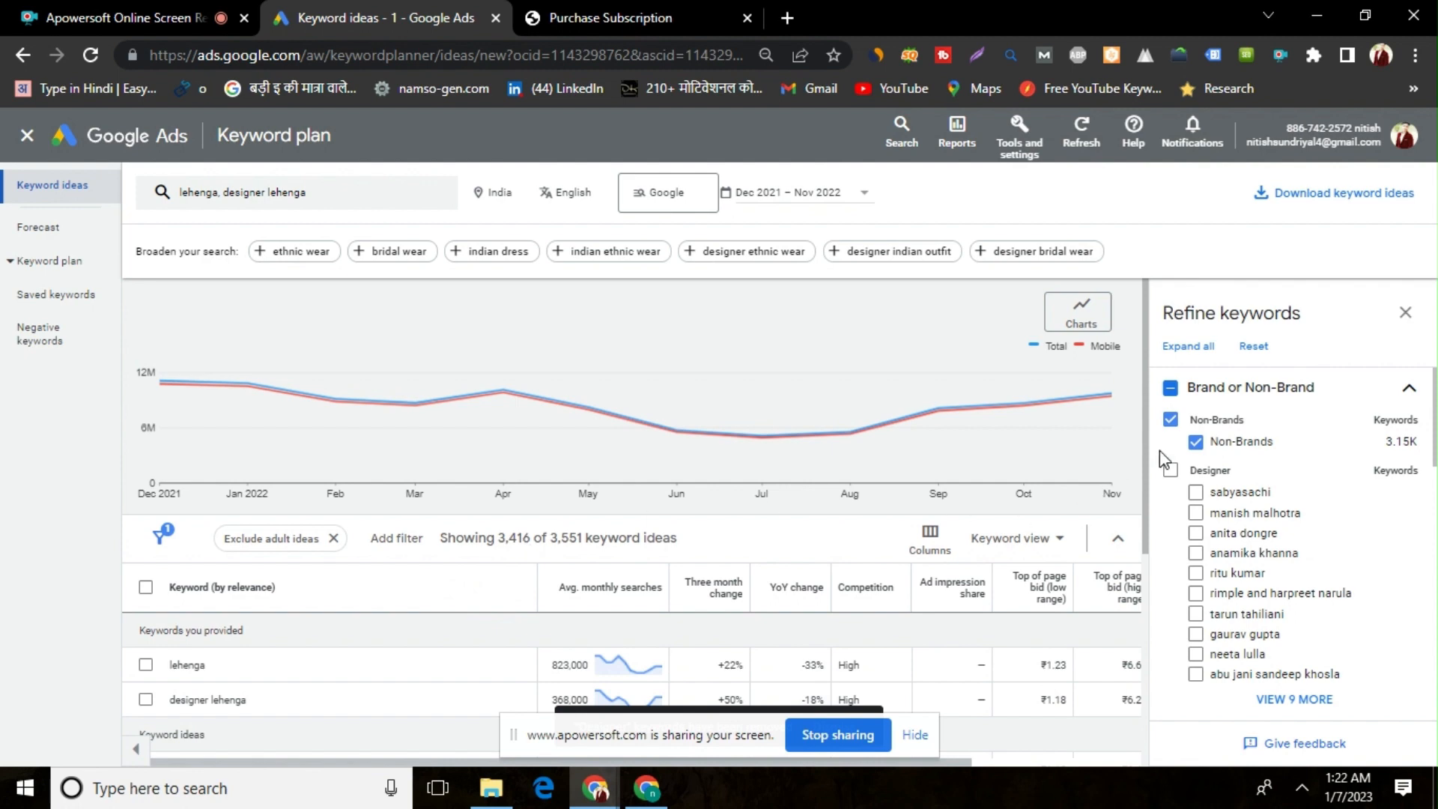
drag(1435, 423, 1435, 498)
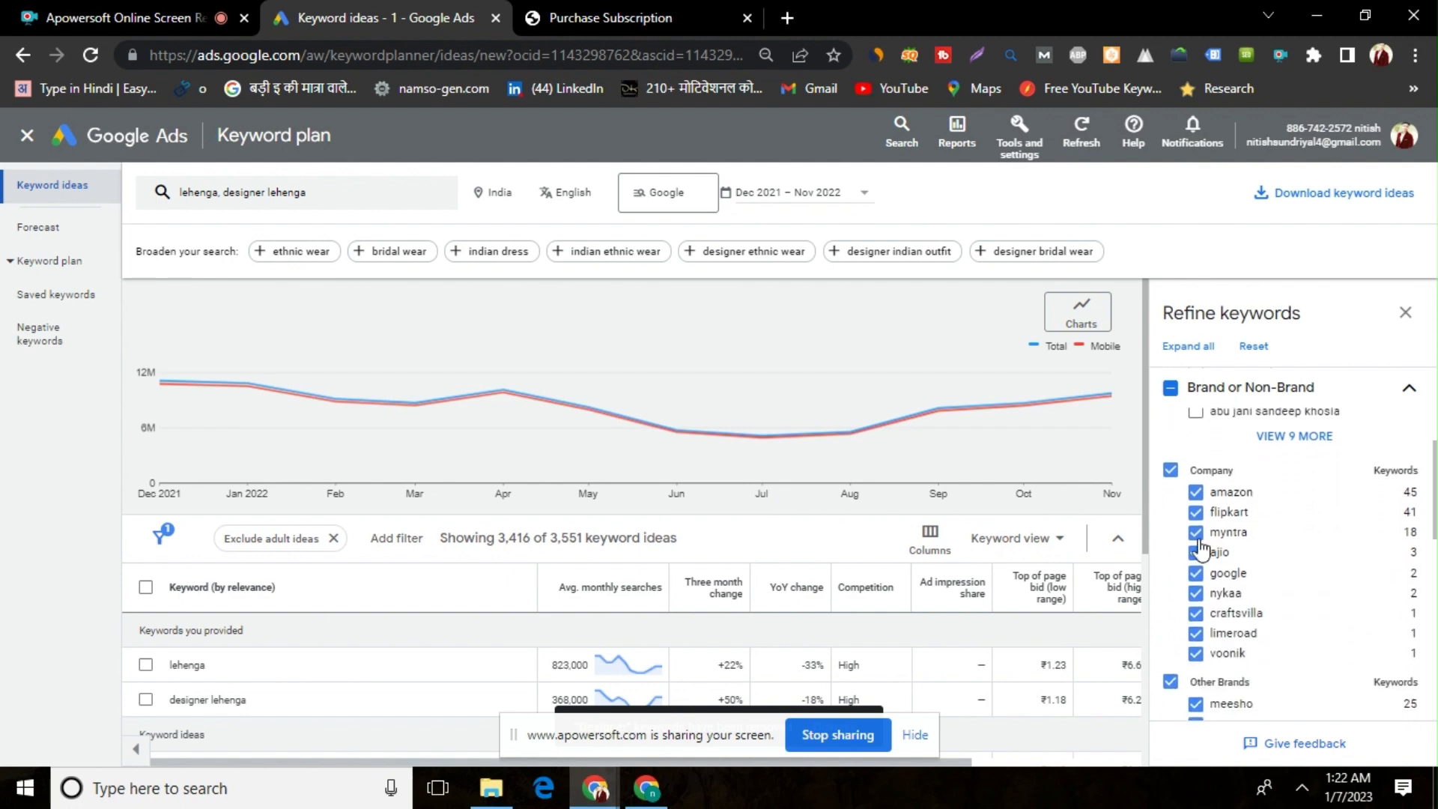
click(1170, 472)
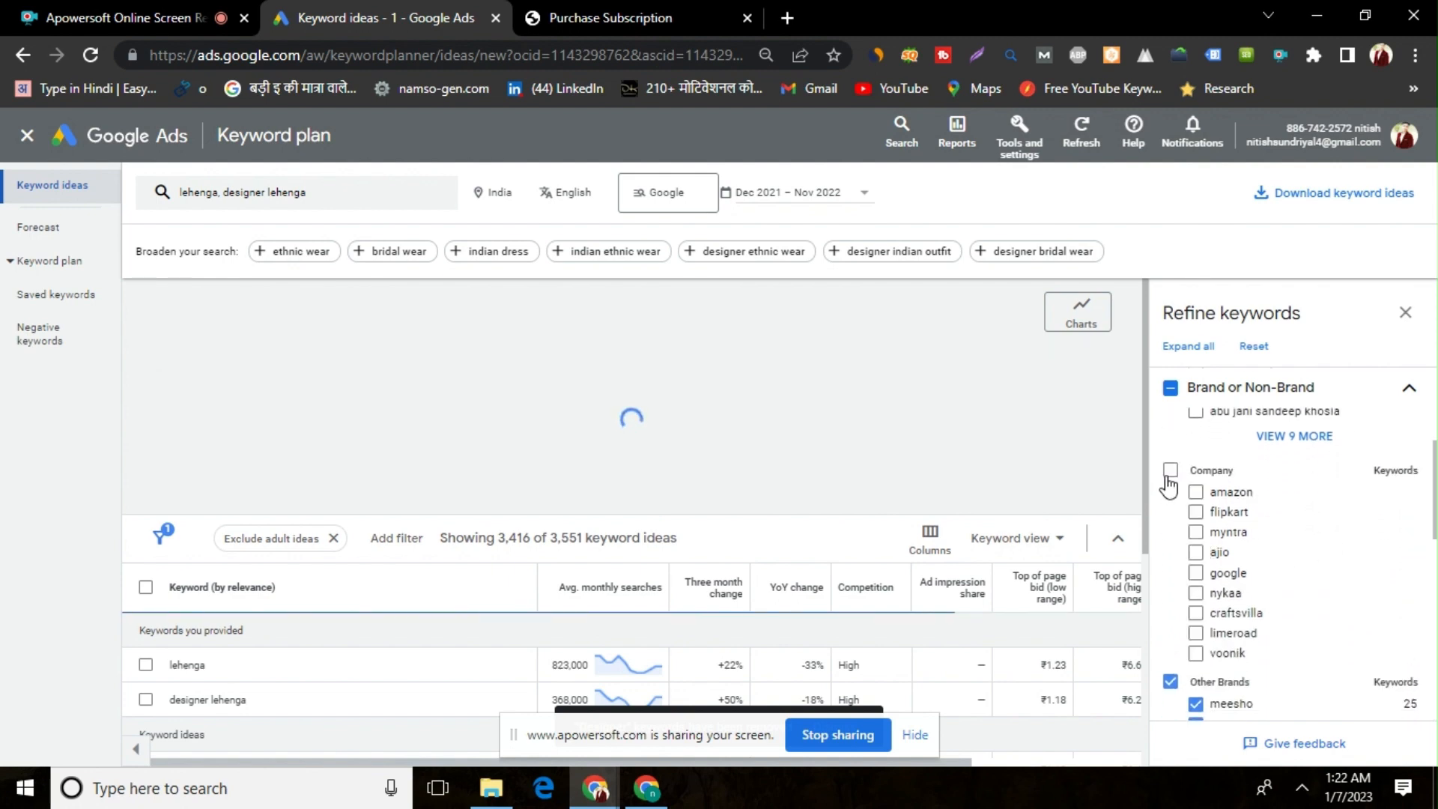
drag(1434, 491, 1434, 557)
click(1170, 447)
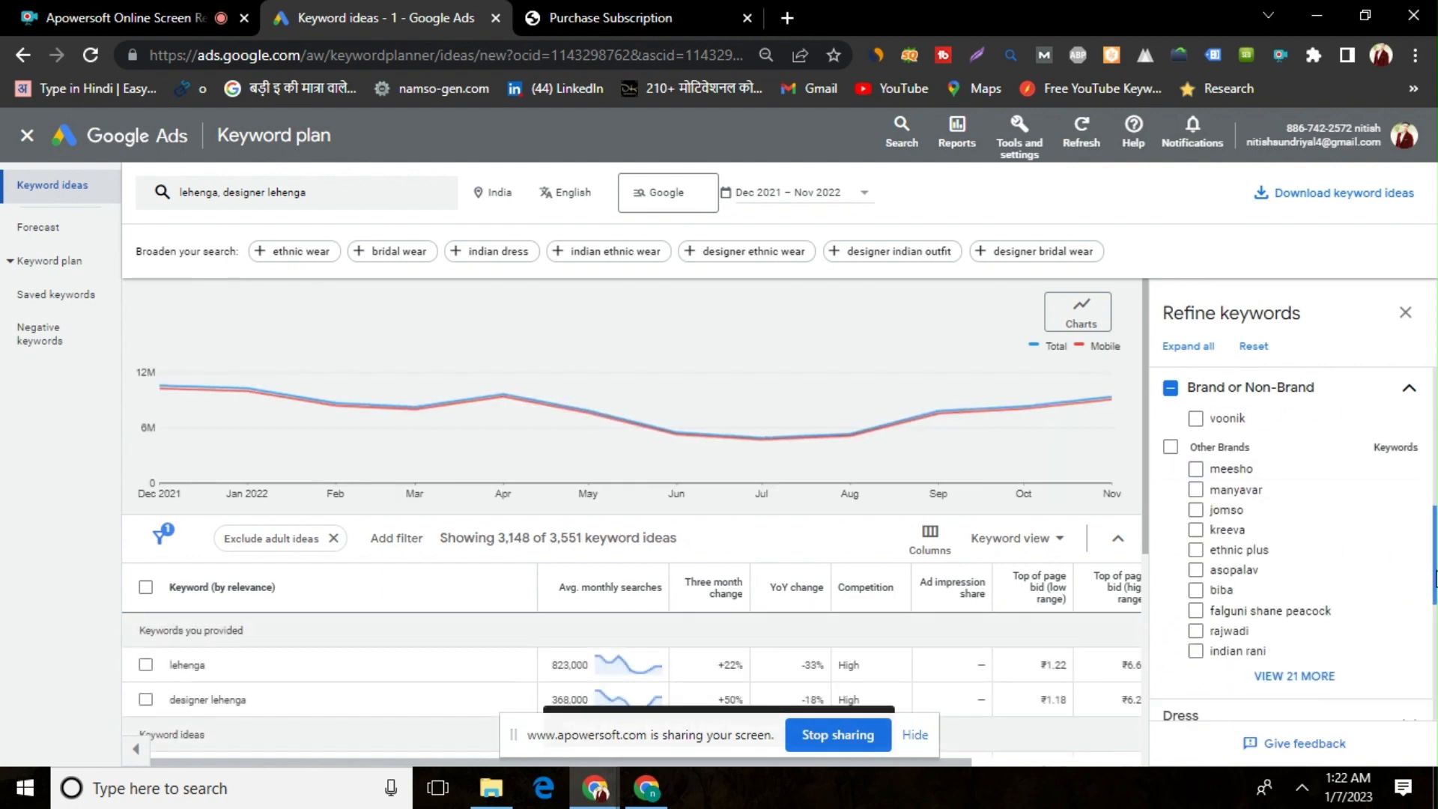
Exclude choli, saree, kurti and kurta from the Dress keyword refinement
drag(1435, 591, 1436, 631)
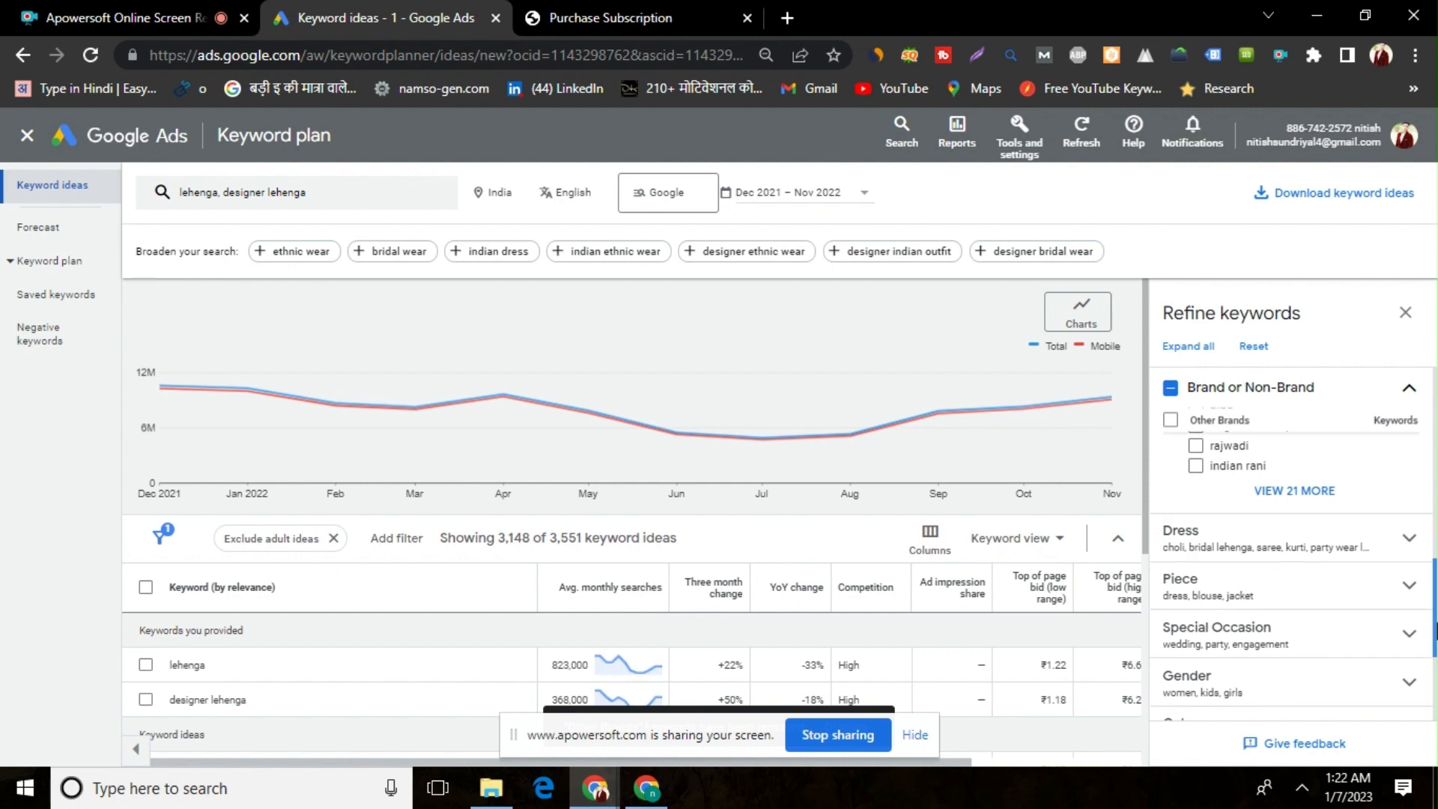
click(1344, 552)
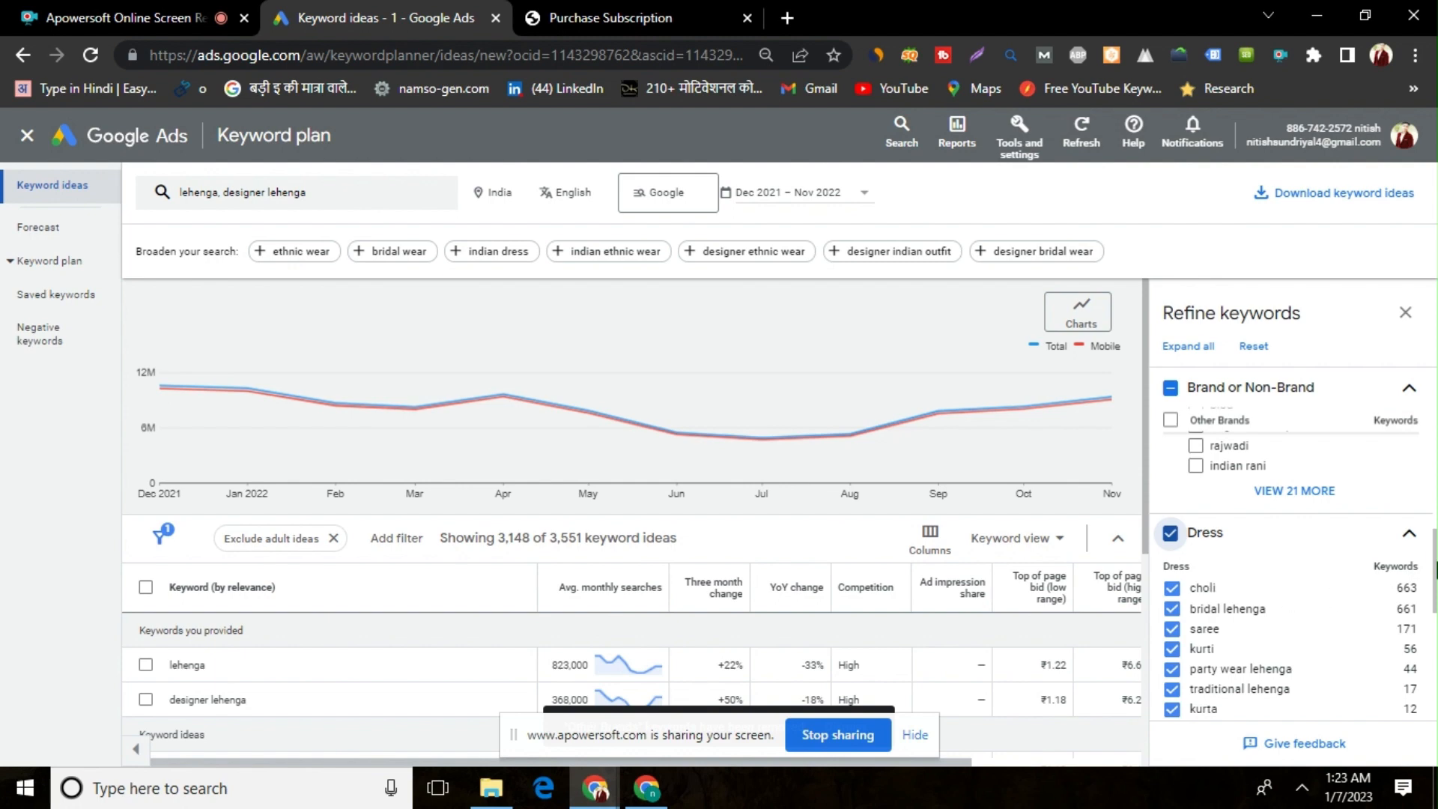
click(1171, 647)
click(1171, 647)
click(1171, 589)
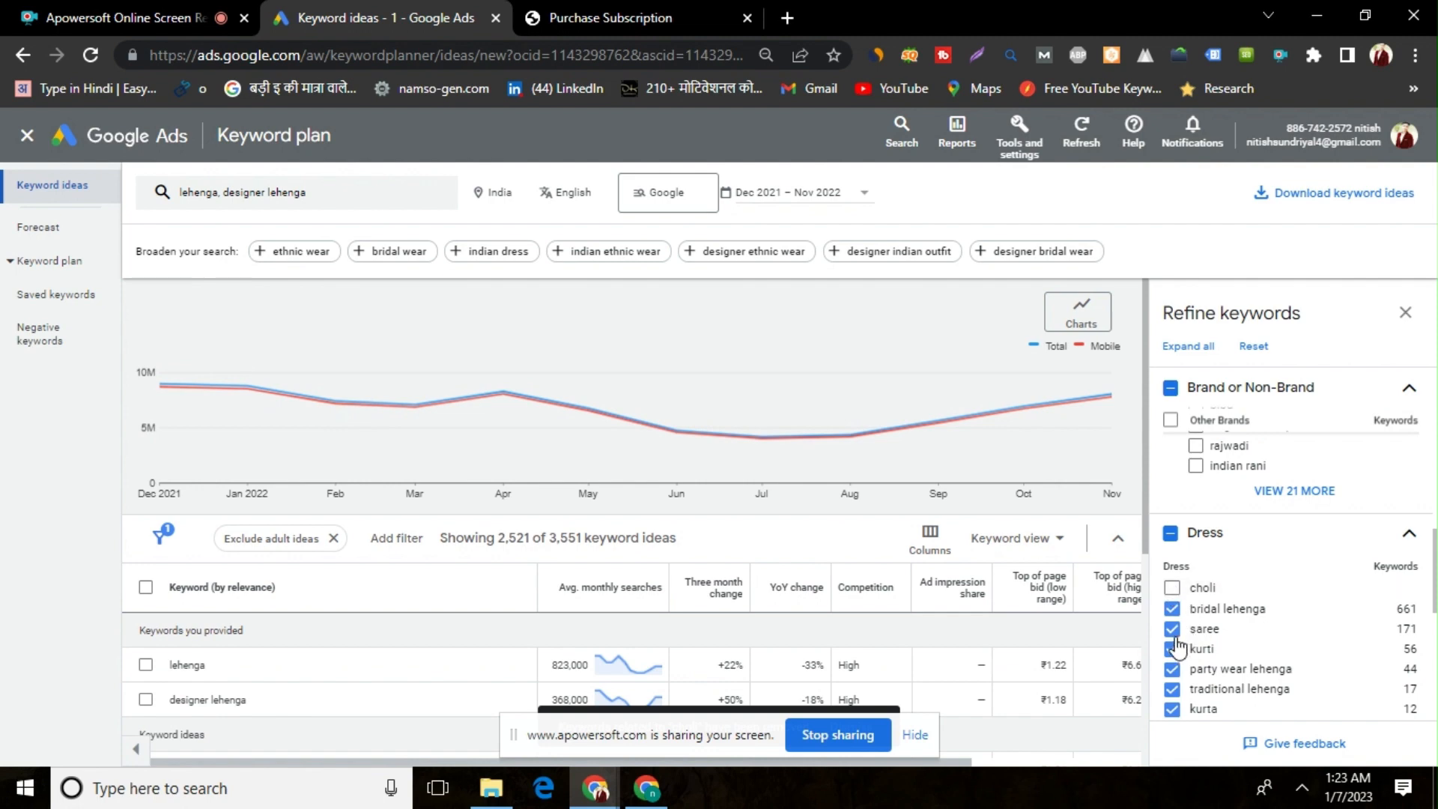
click(1171, 629)
click(1172, 648)
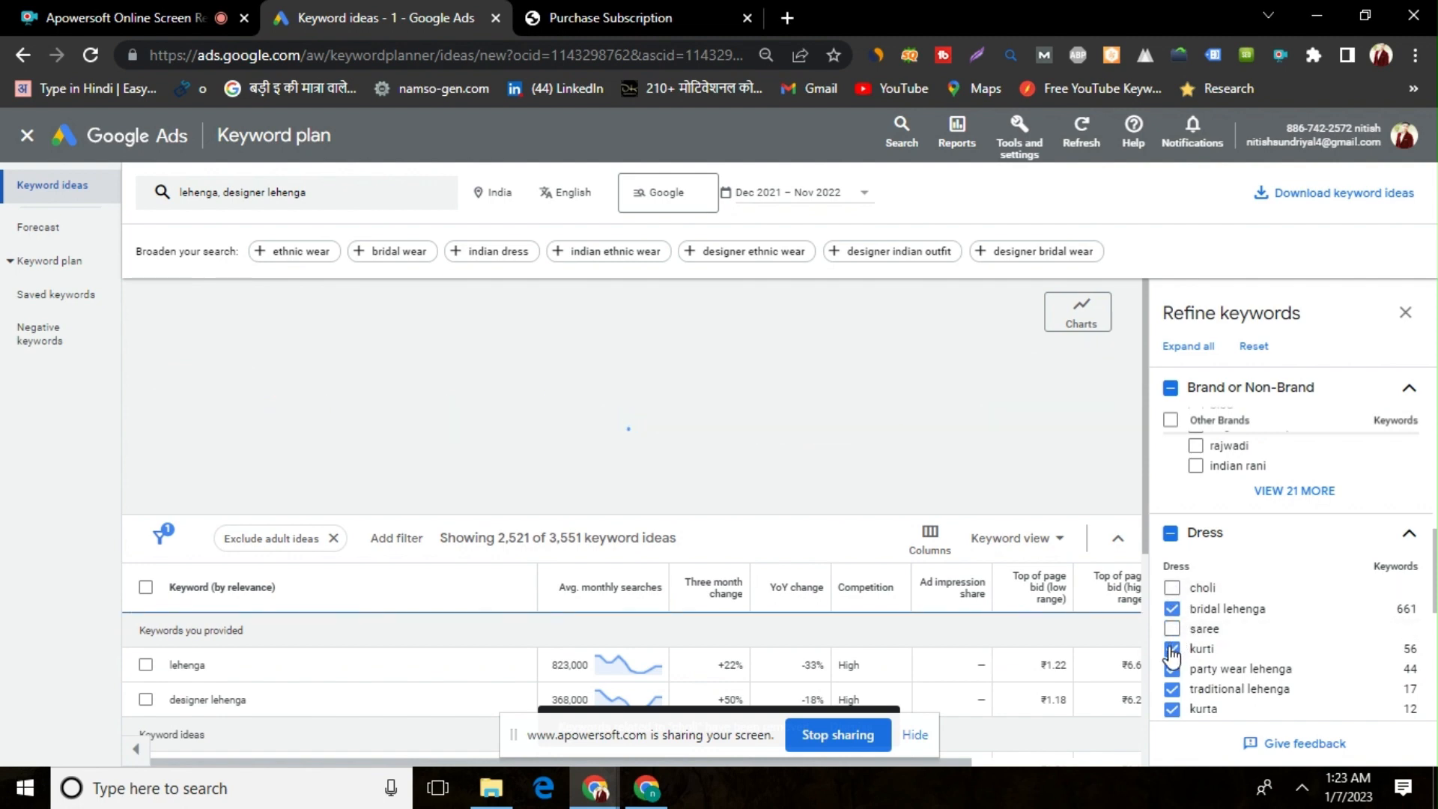
click(1172, 688)
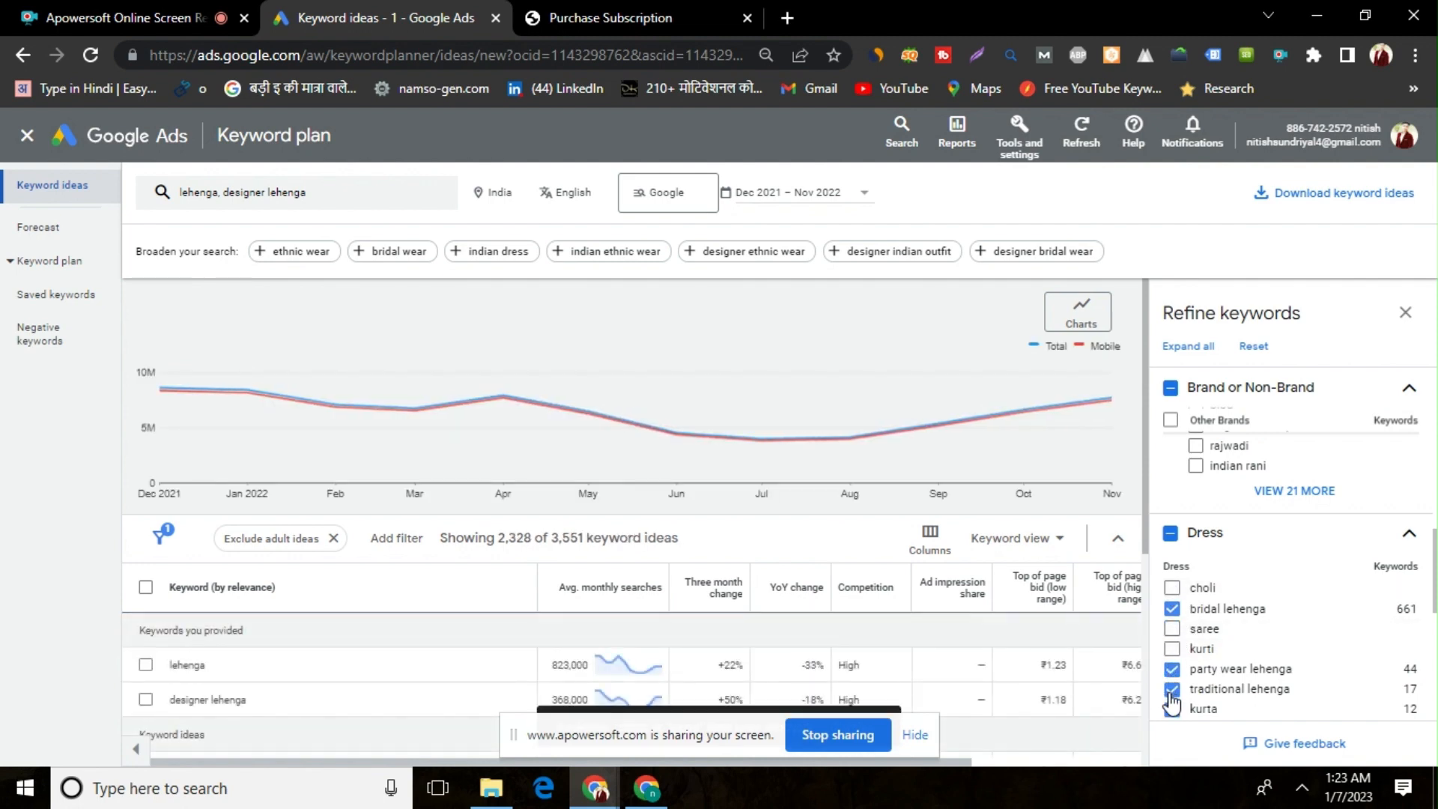
click(1172, 707)
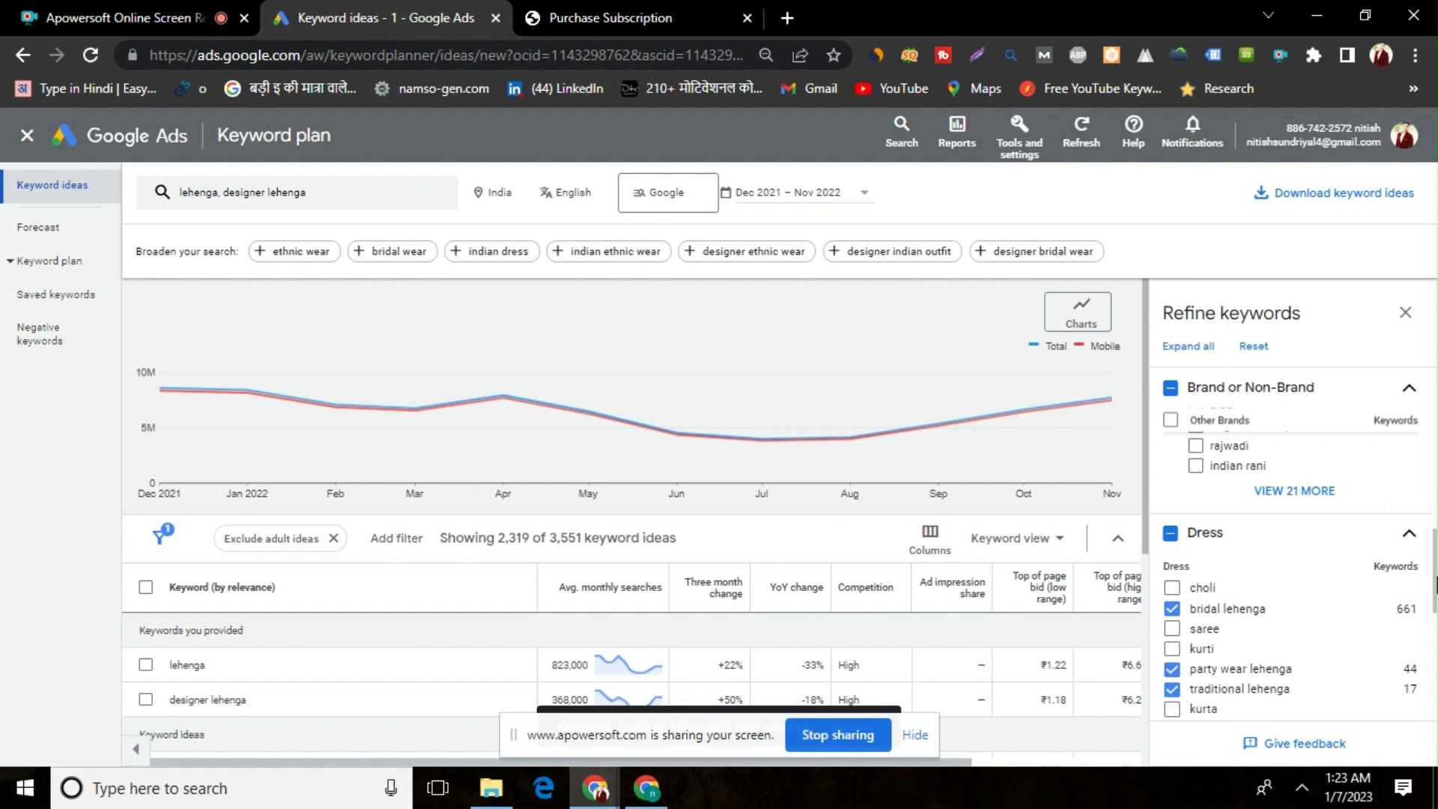
Exclude the whole Piece category, covering dress, blouse and jacket, from the keyword refinements
drag(1434, 583, 1431, 635)
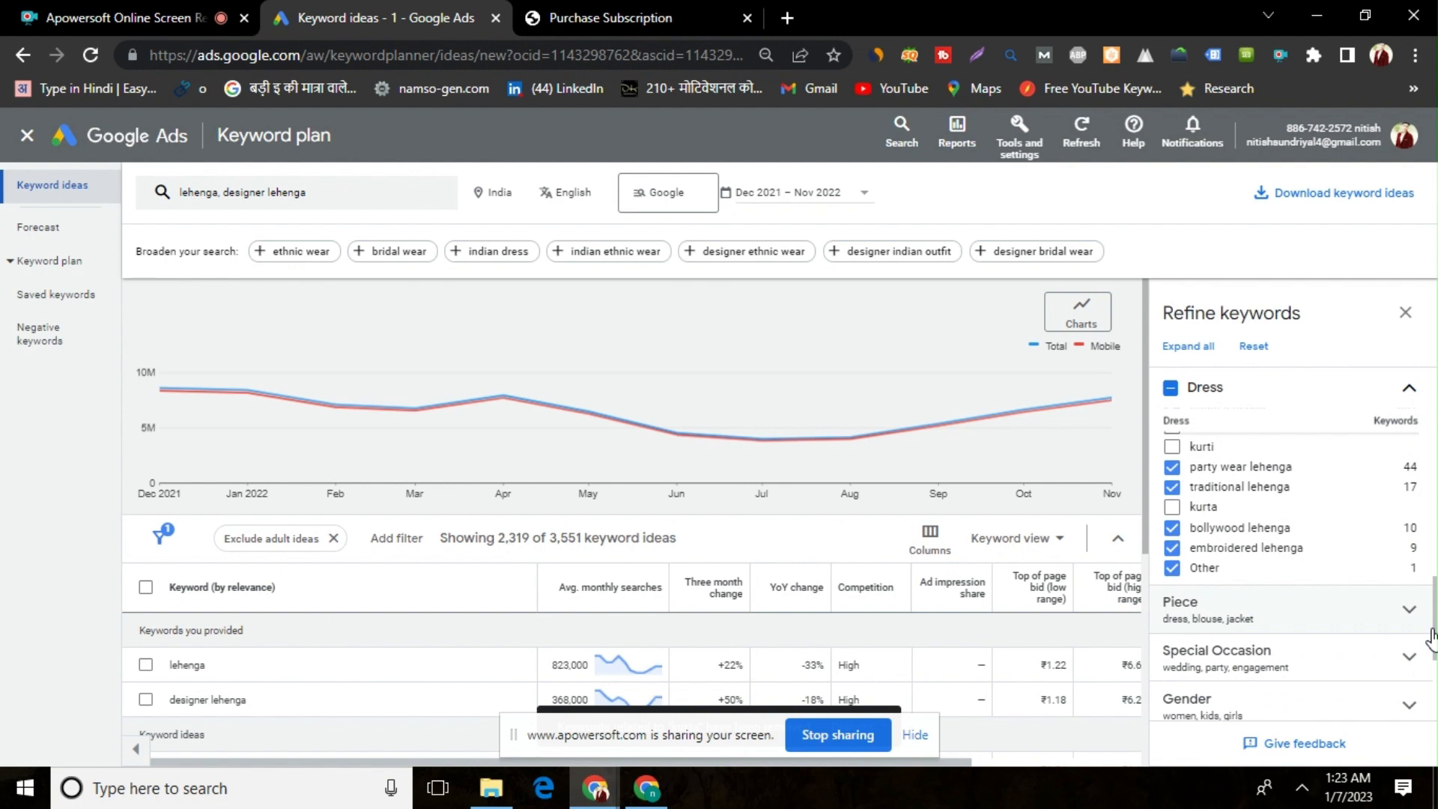
drag(1436, 641, 1436, 629)
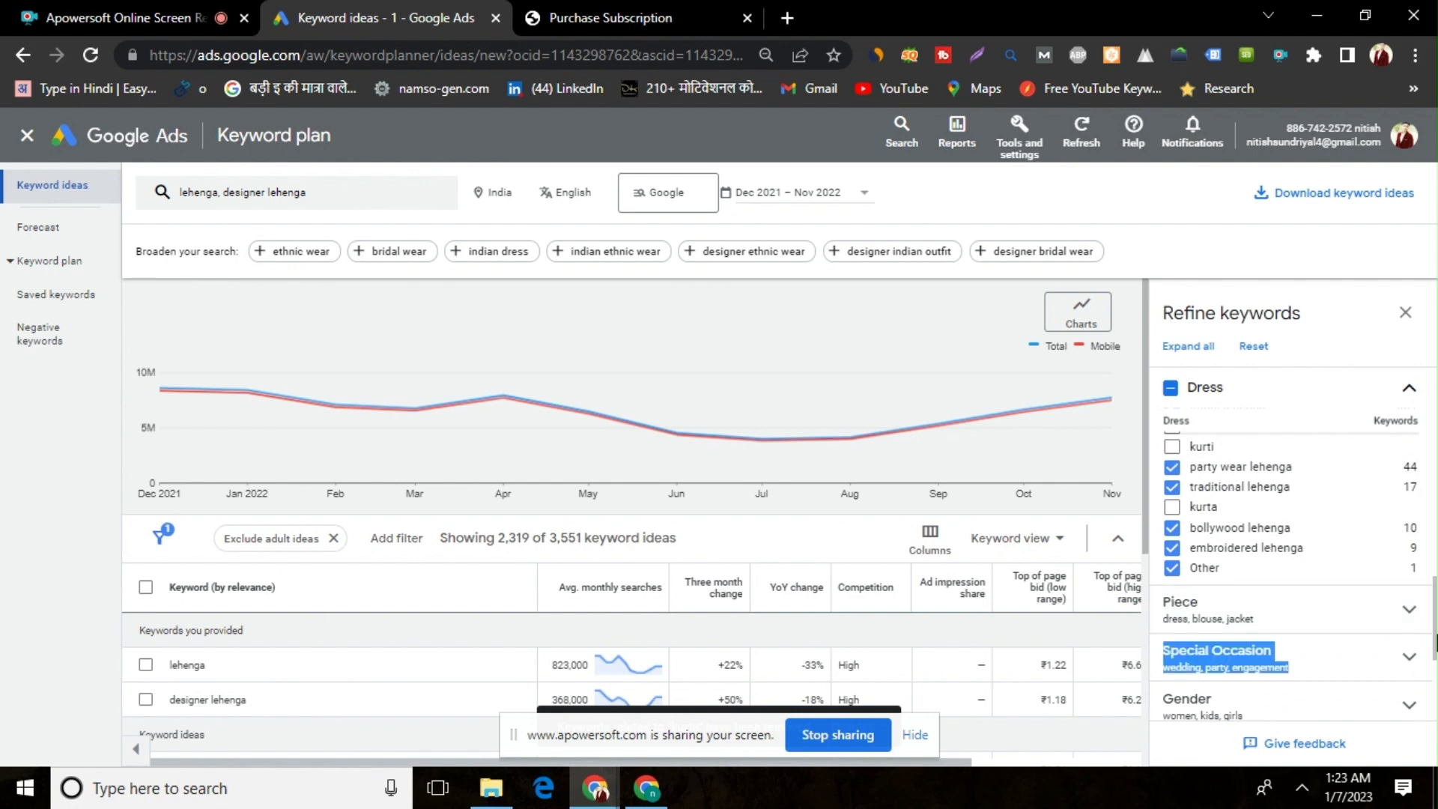
click(1383, 605)
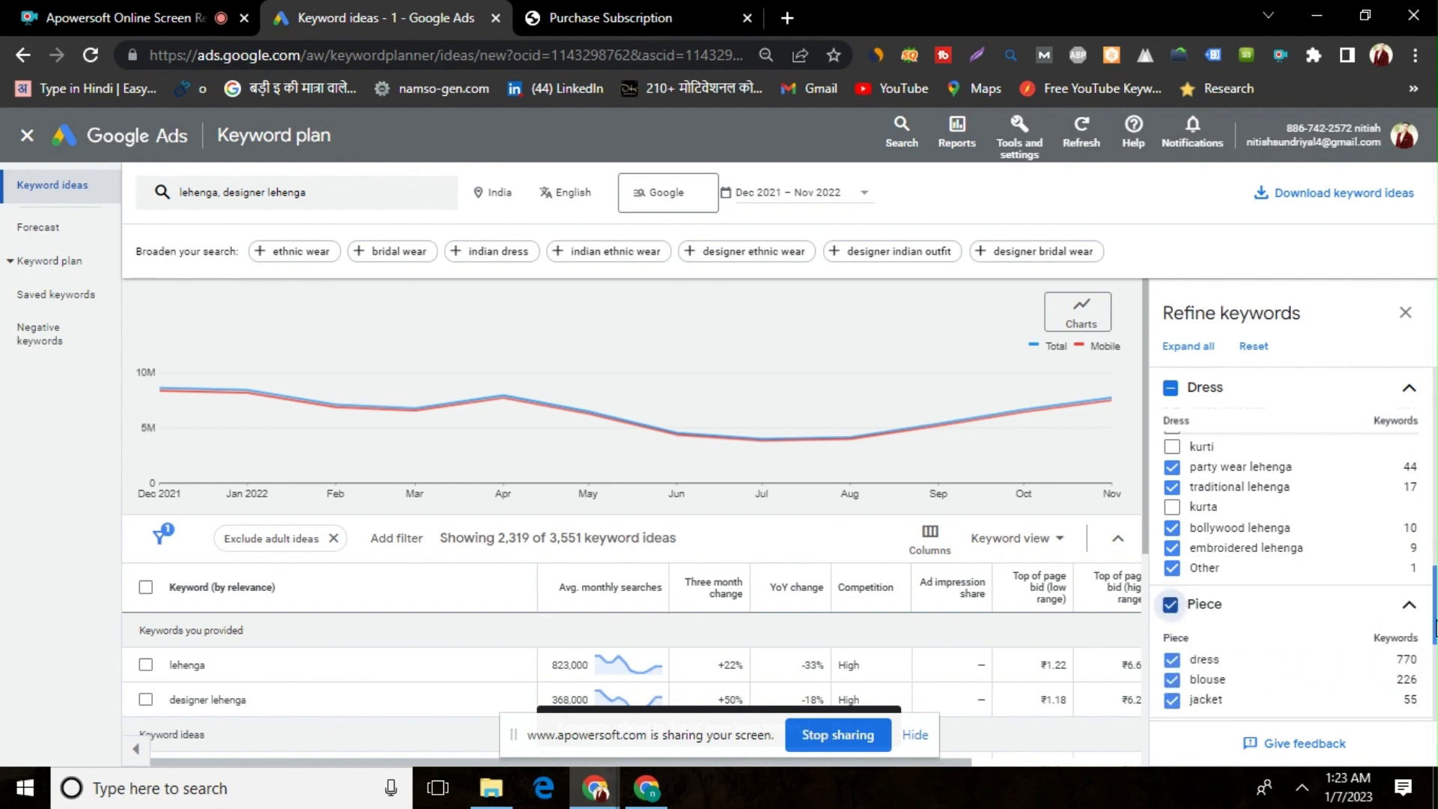
drag(1433, 619, 1434, 650)
click(1172, 596)
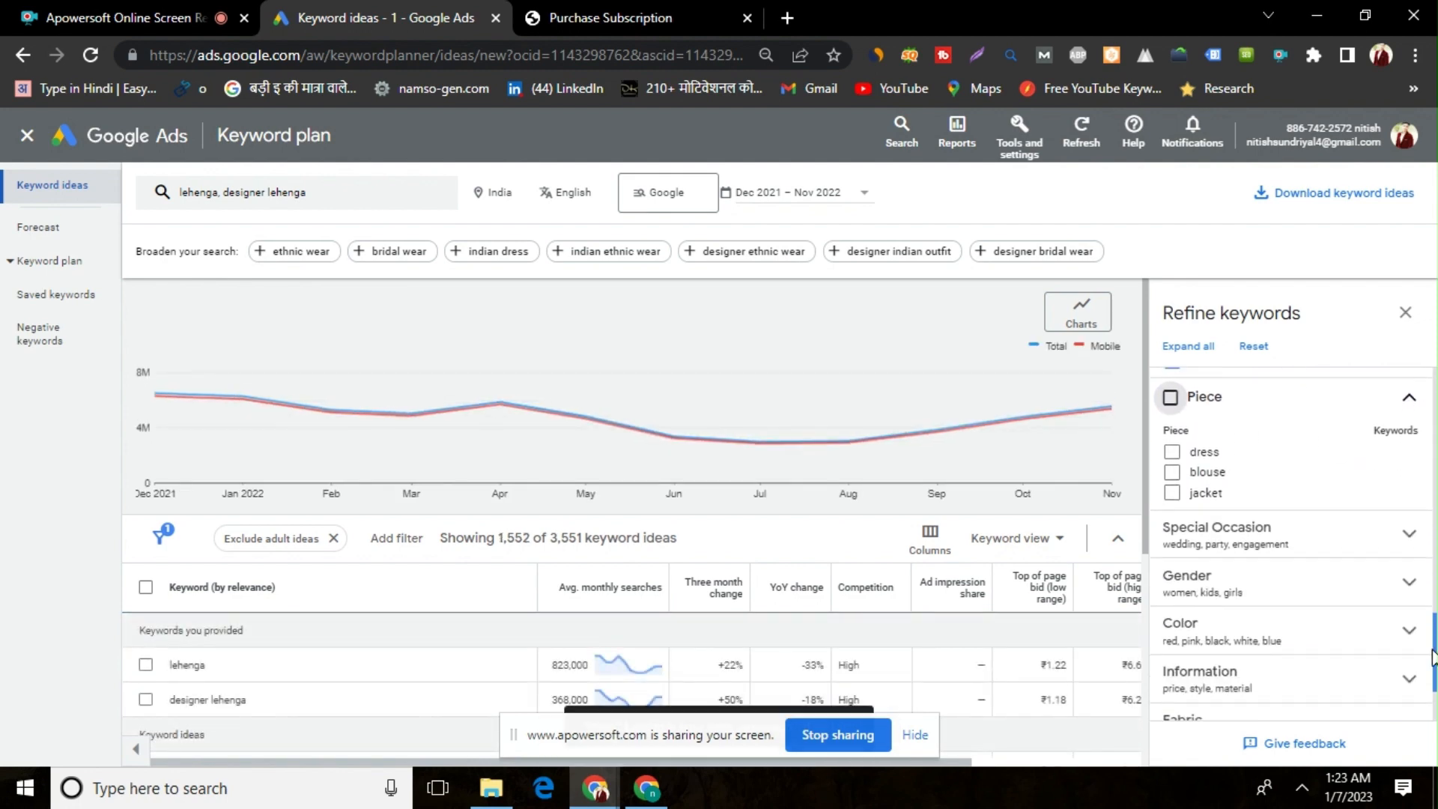
Expand the Special Occasion and Gender refinements, and exclude kids and girls from Gender
click(1310, 533)
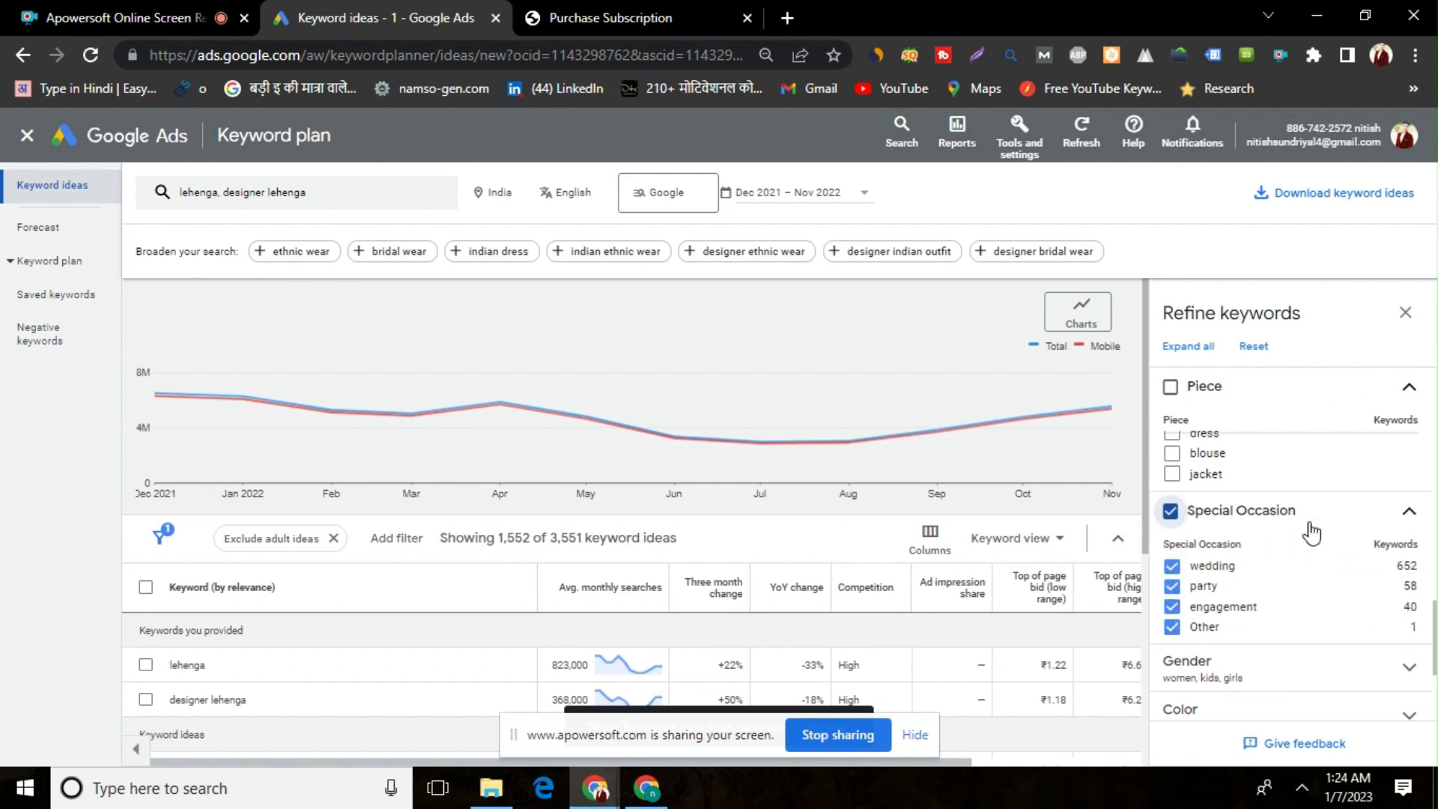
click(1325, 694)
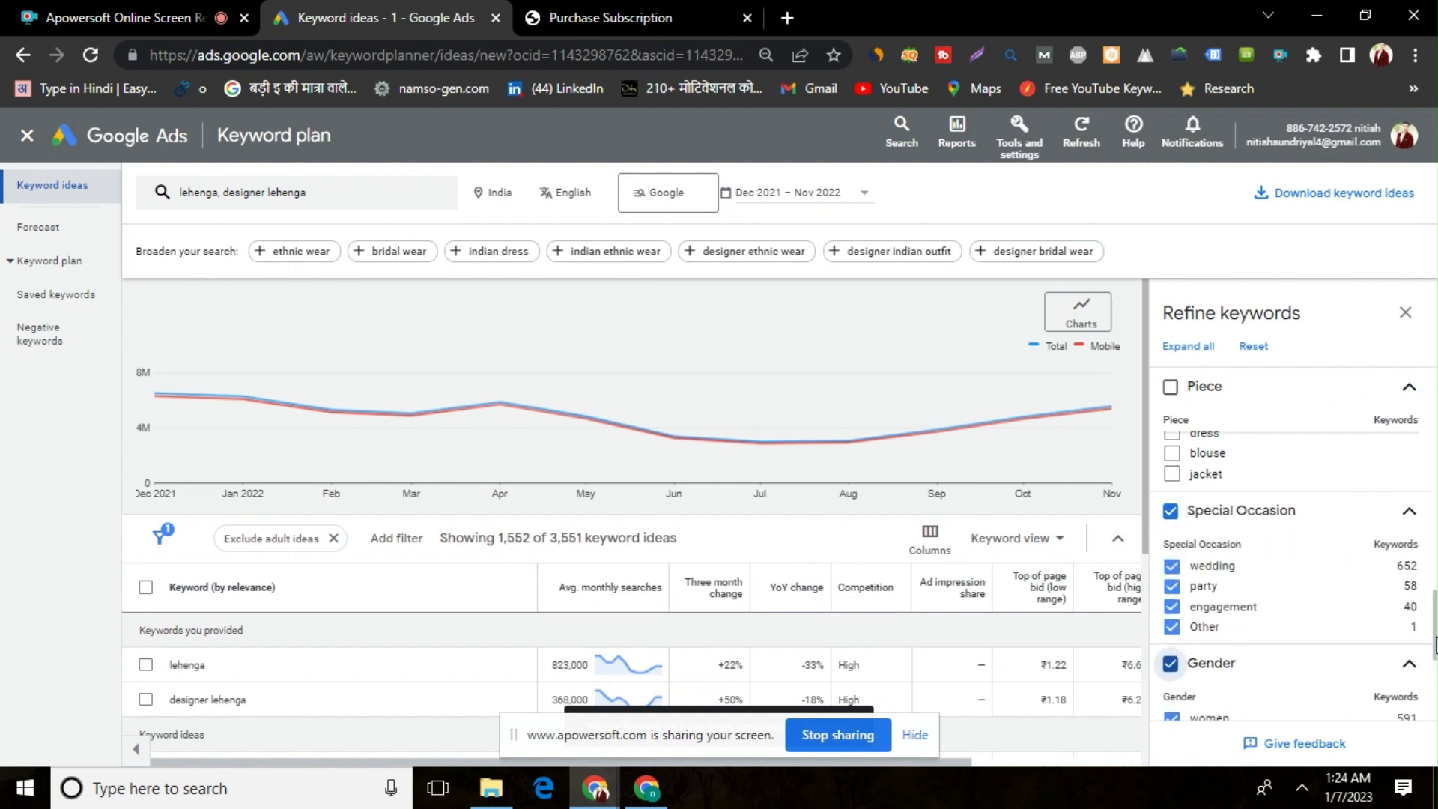
drag(1435, 646, 1435, 685)
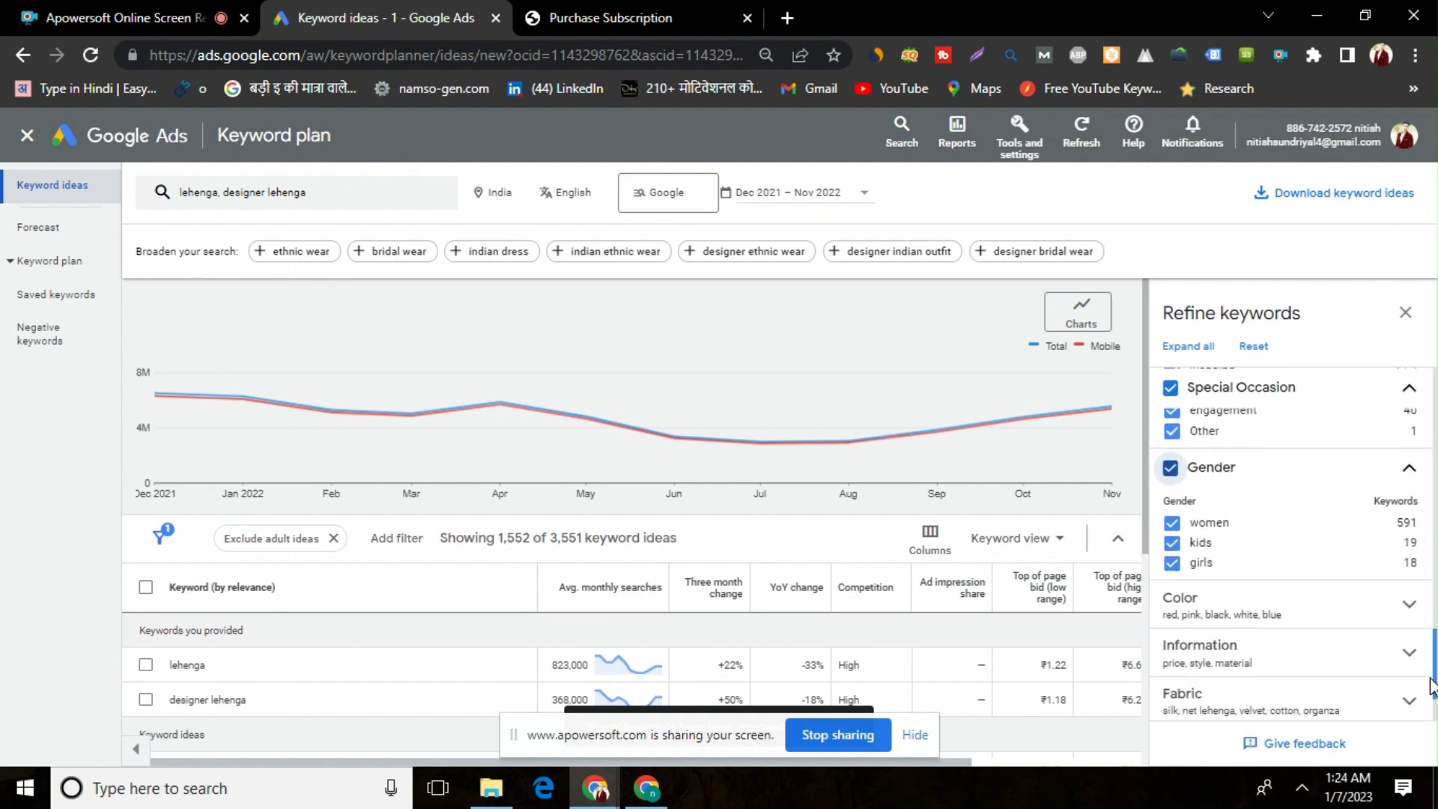
click(1171, 543)
click(1171, 562)
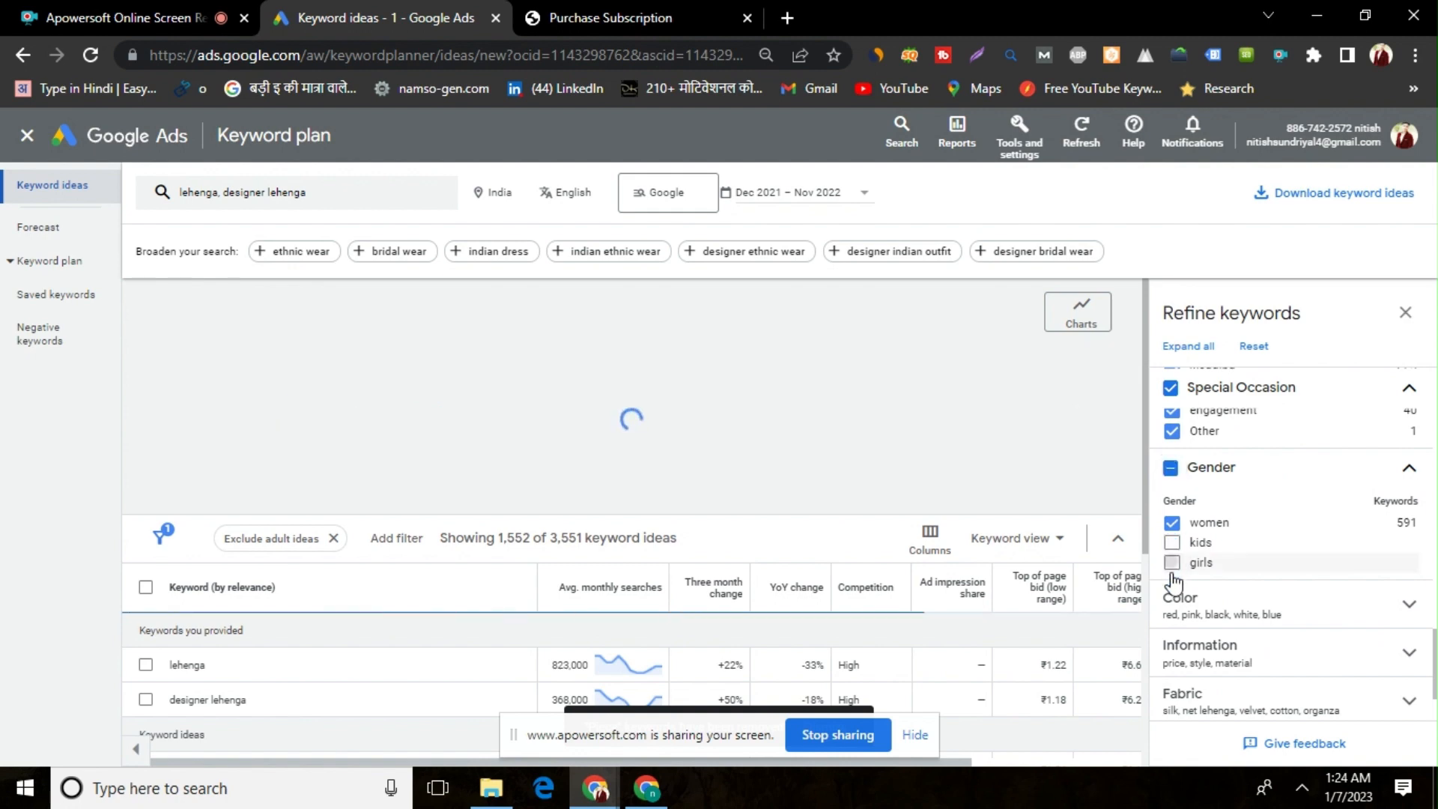
Exclude the whole Color and Information categories from the keyword refinements
click(1288, 624)
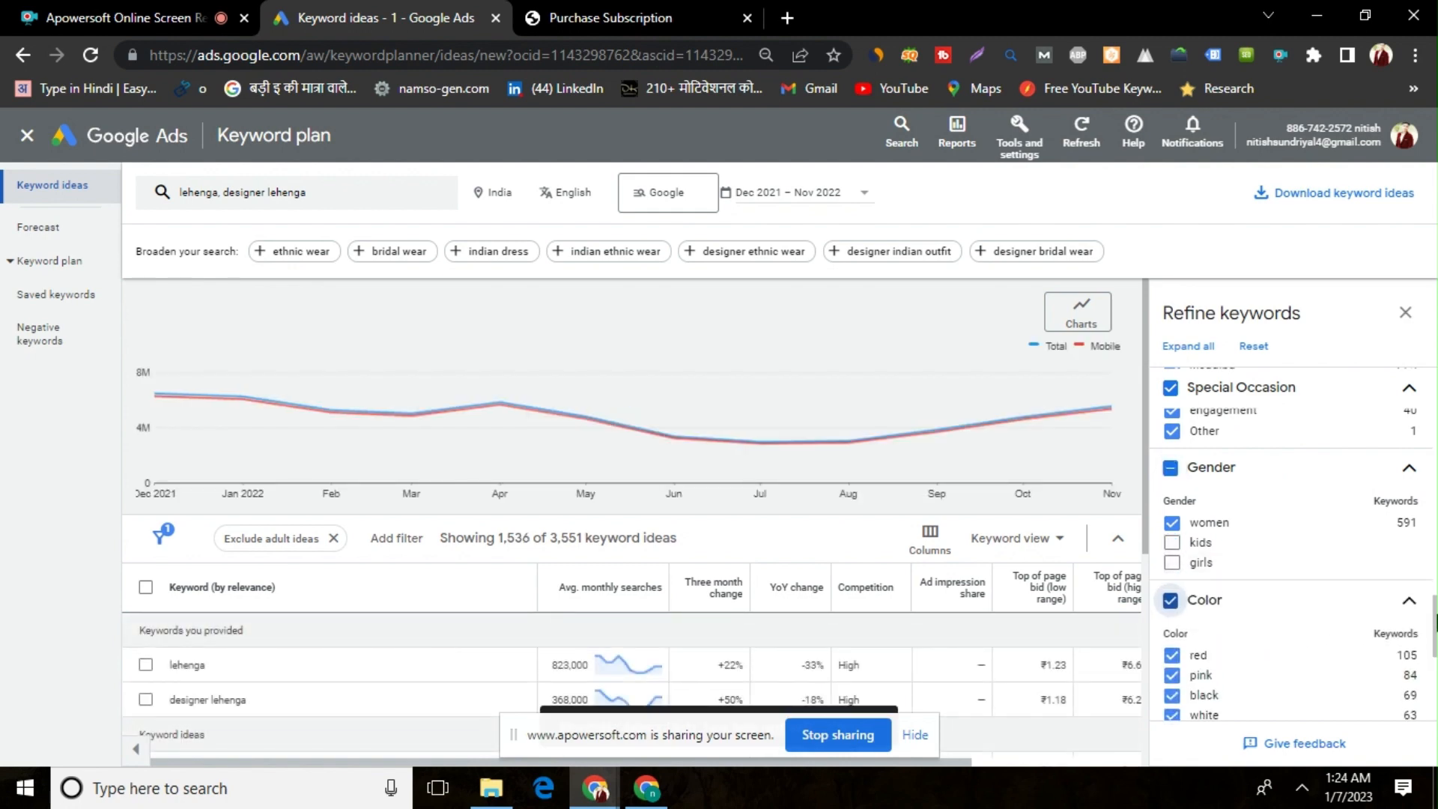
drag(1433, 634, 1433, 657)
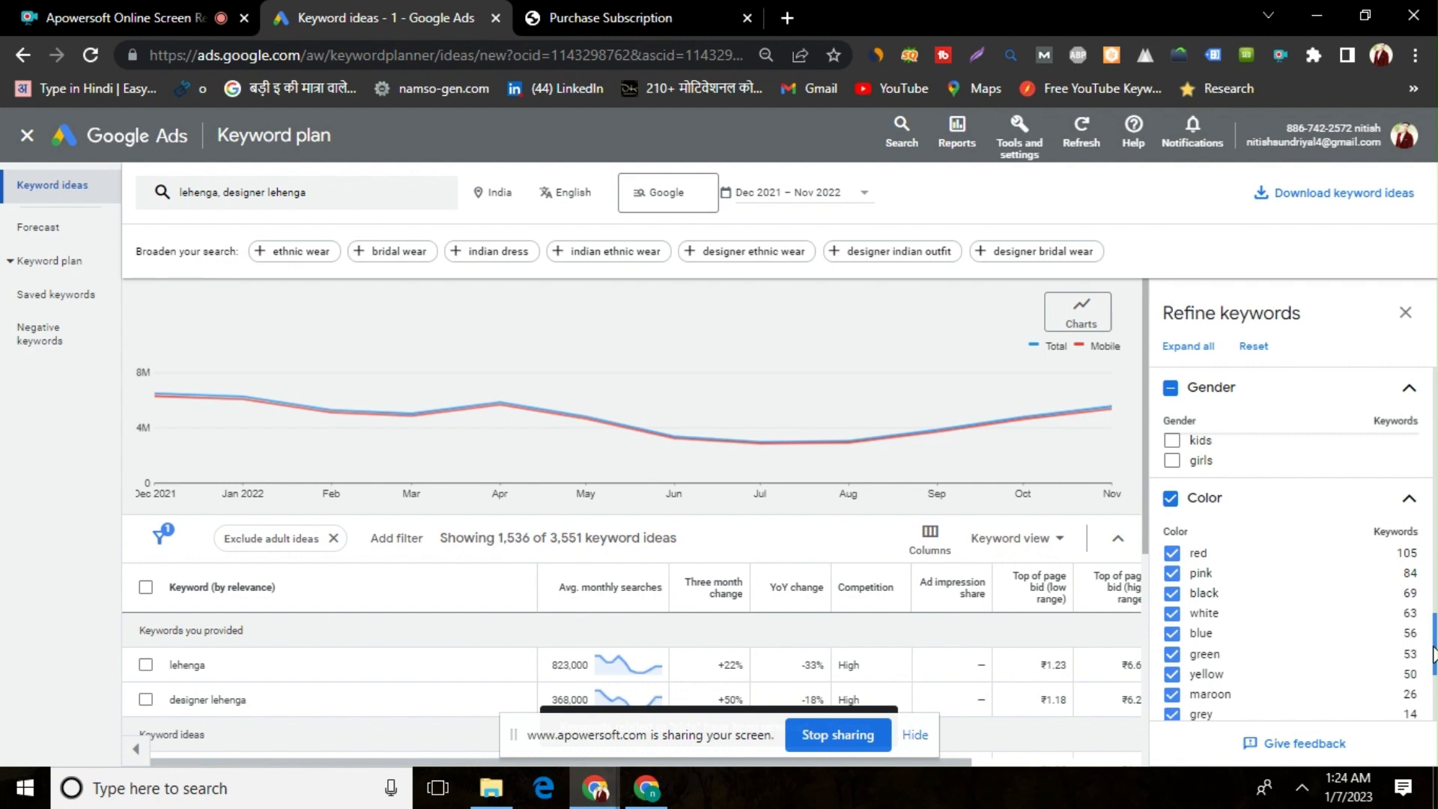
click(1171, 500)
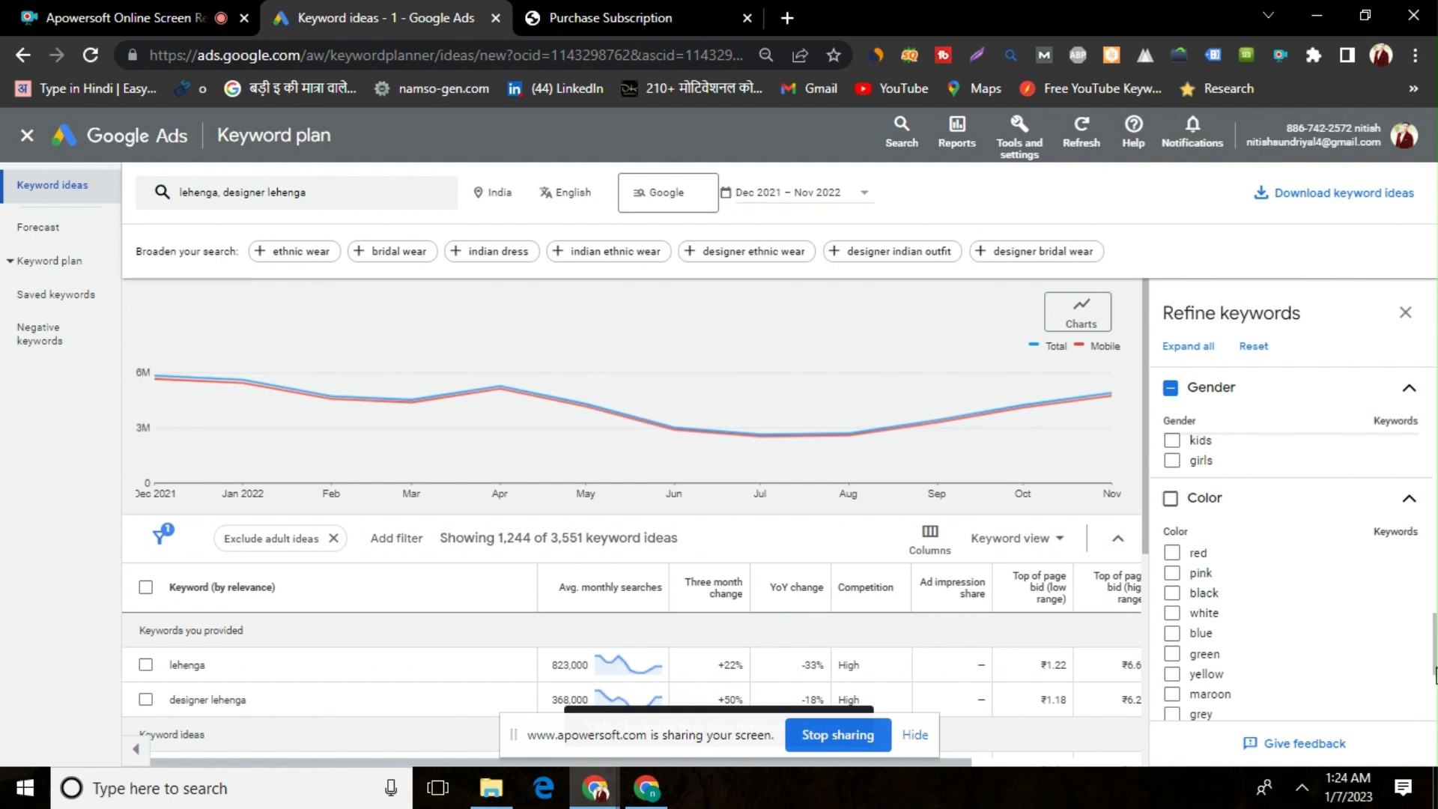
drag(1433, 661, 1434, 703)
click(1315, 572)
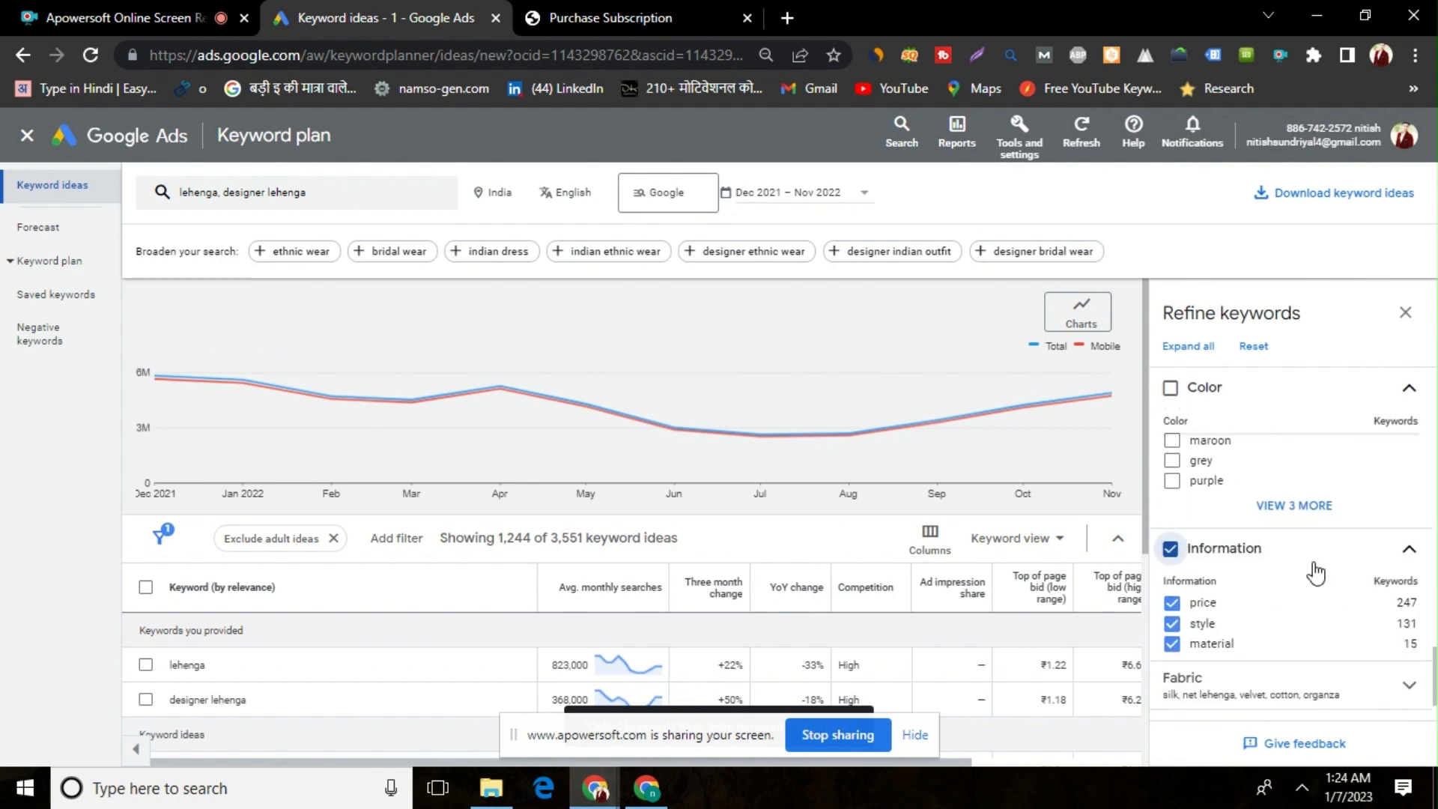
click(1175, 553)
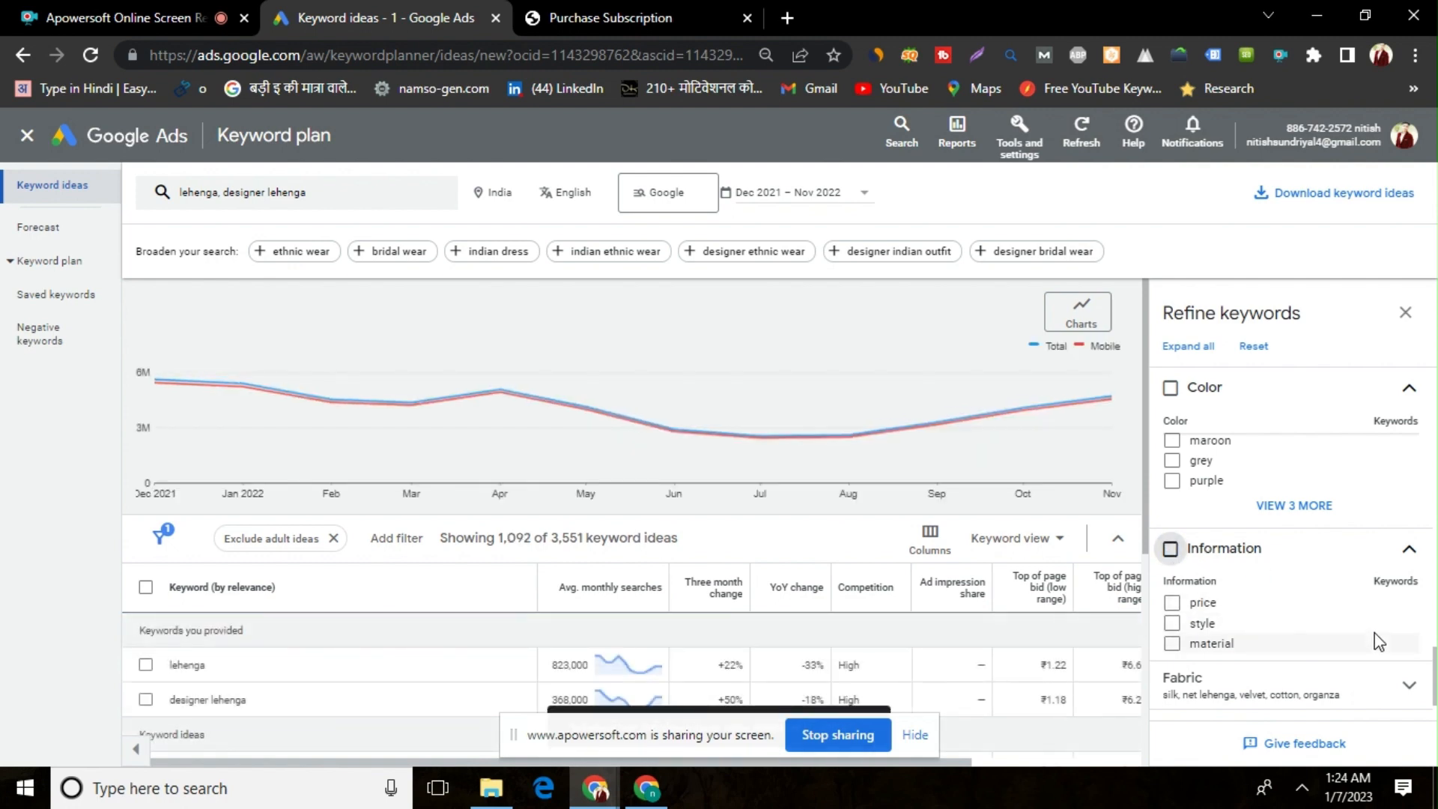
Expand the Fabric refinement, and exclude the whole Year category covering 2020, 2021, 2000 and 2019
drag(1433, 661, 1433, 691)
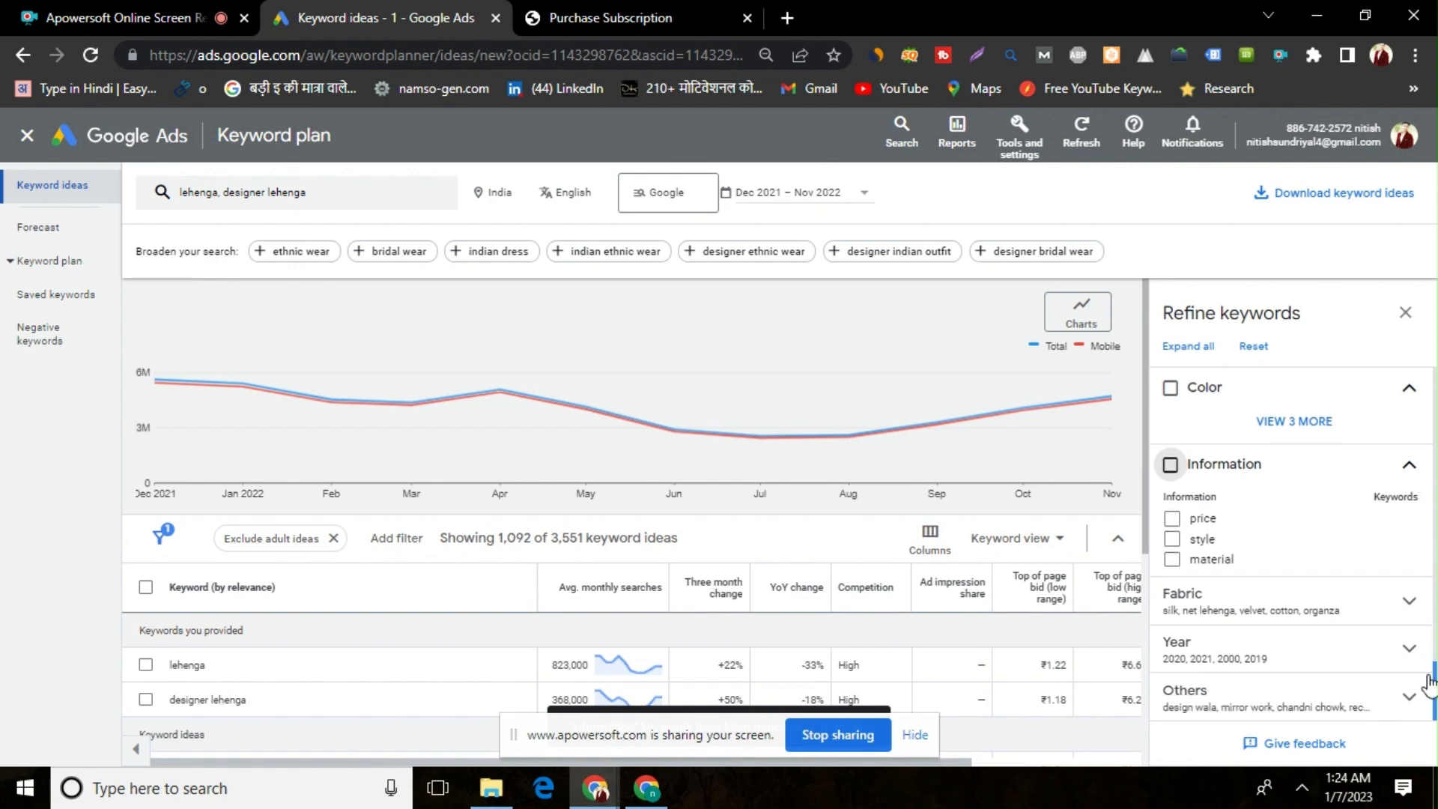
click(1368, 605)
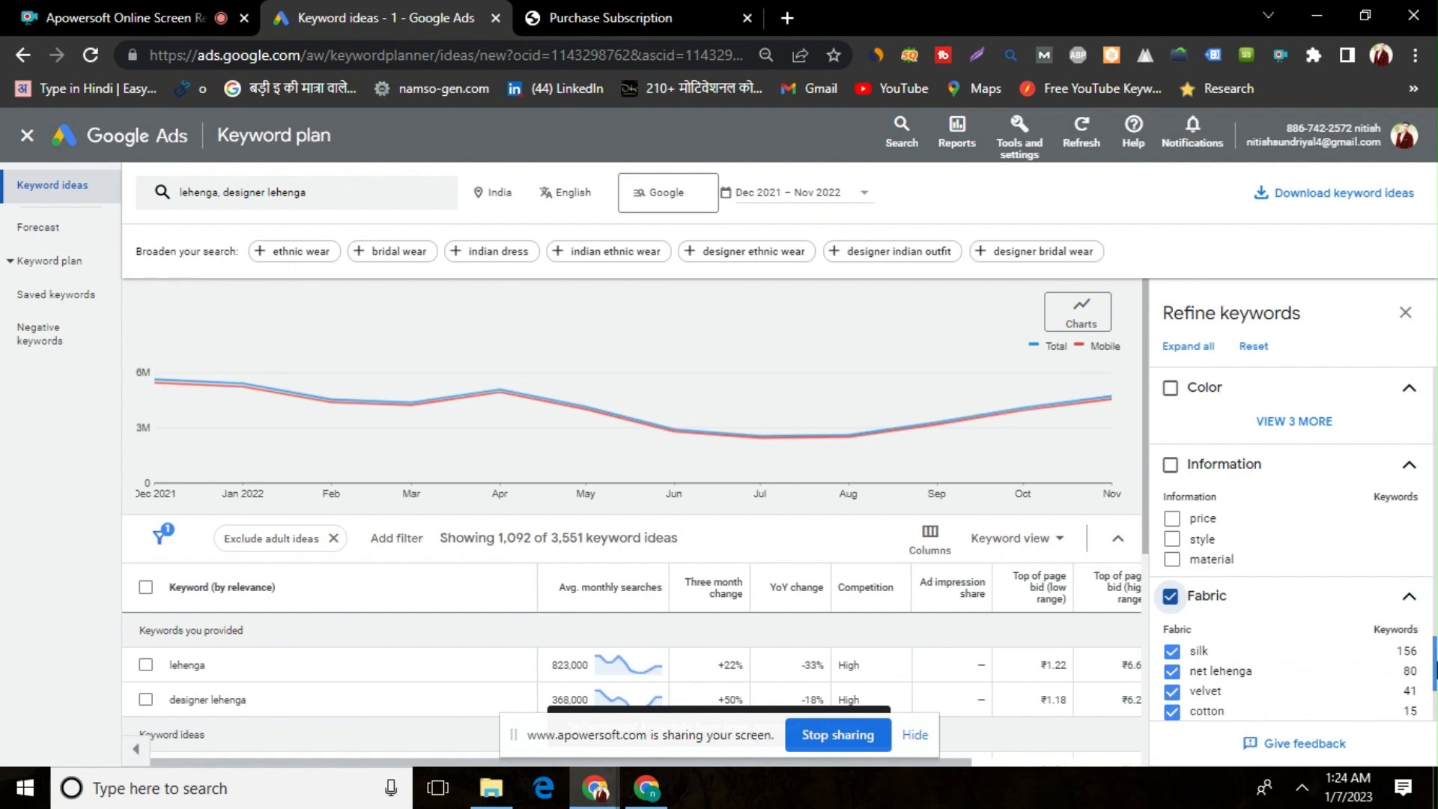
drag(1435, 656, 1435, 690)
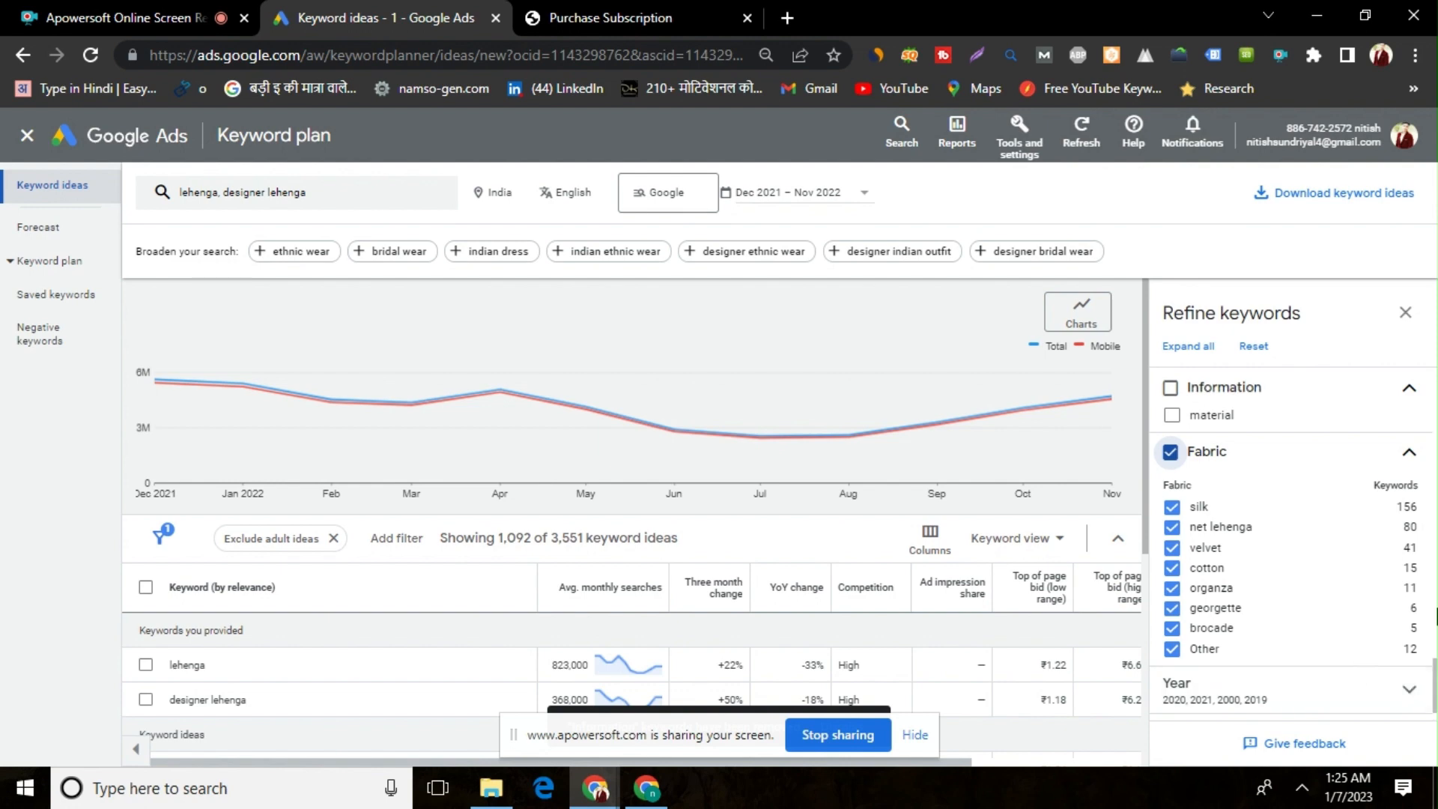
click(1365, 710)
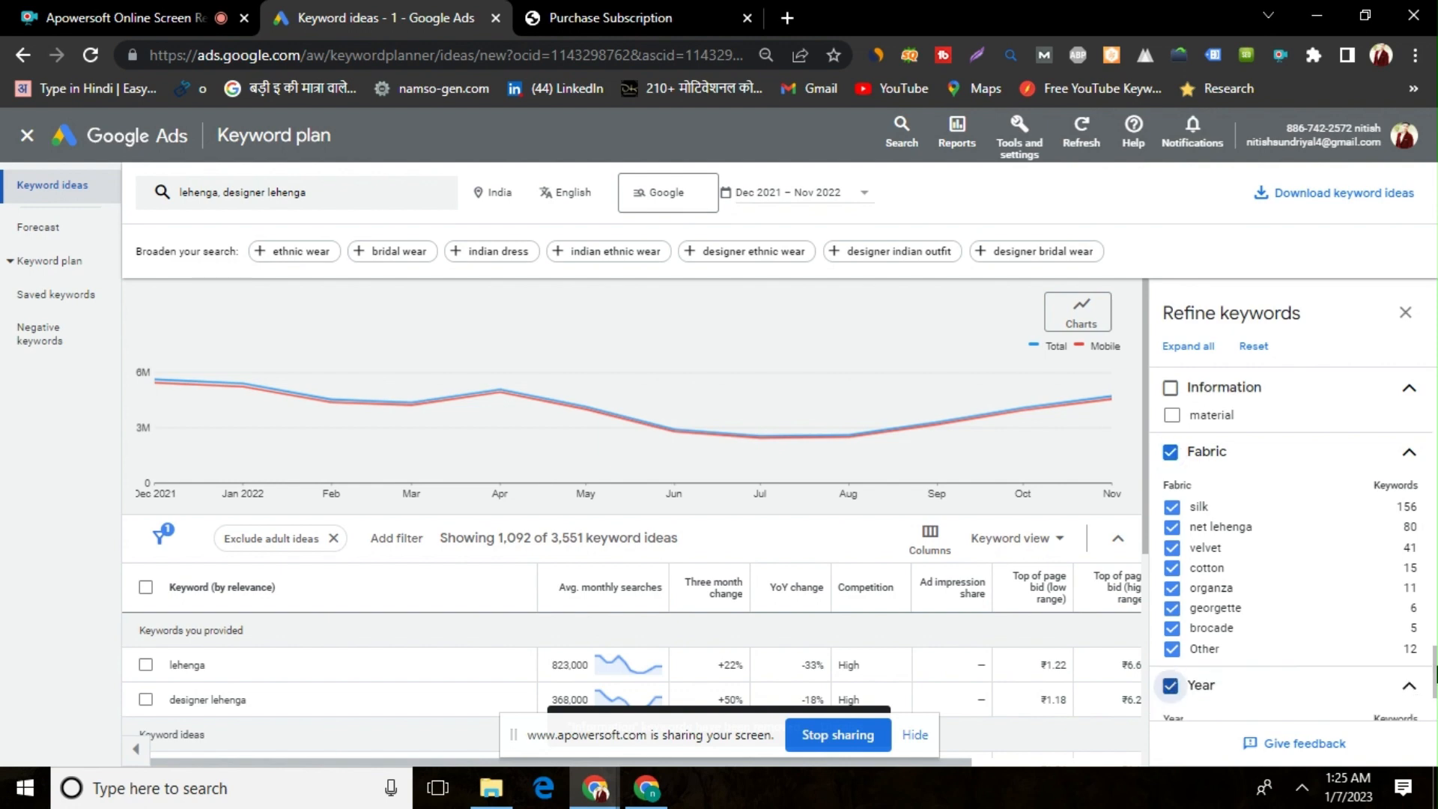
scroll(1290, 644, down, 2)
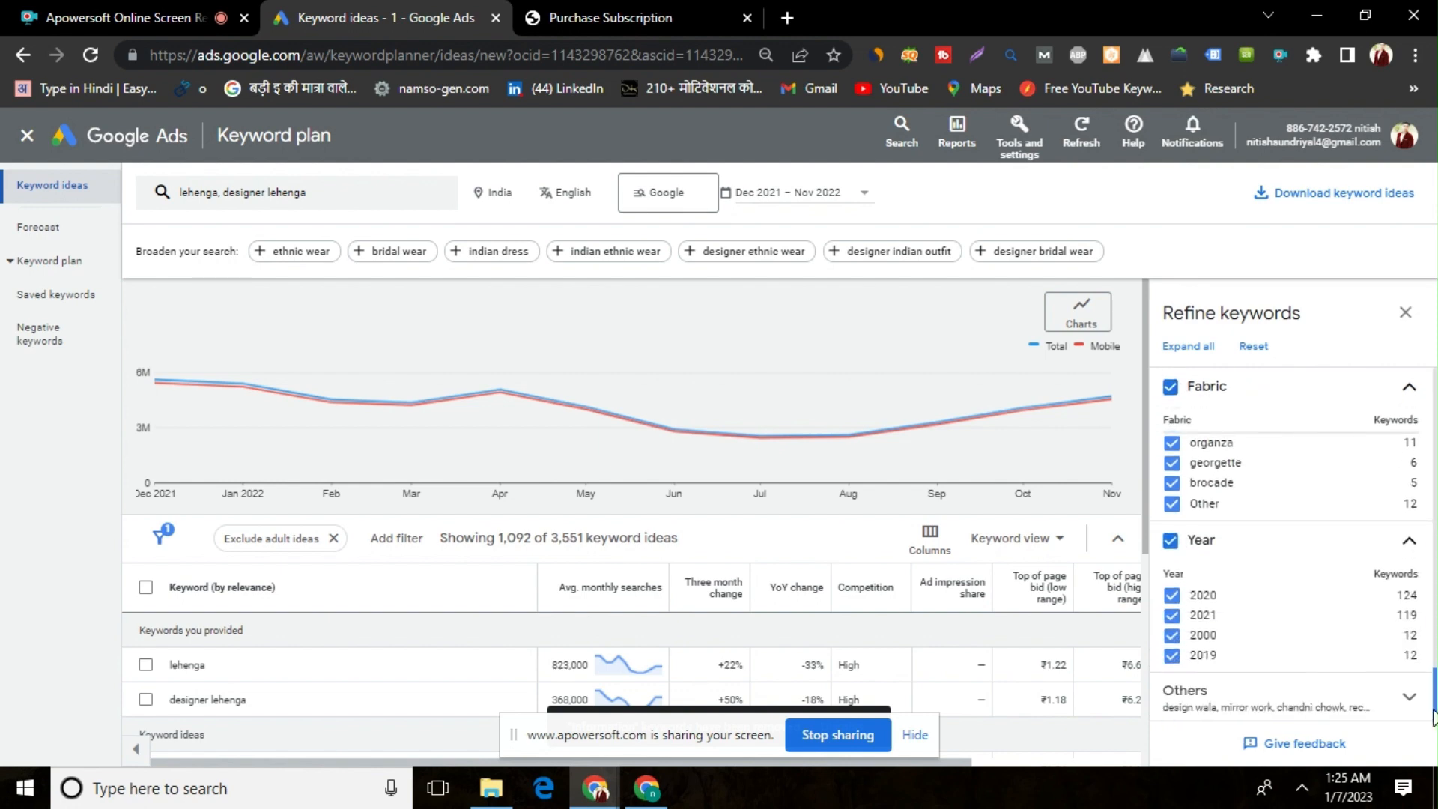
click(1172, 542)
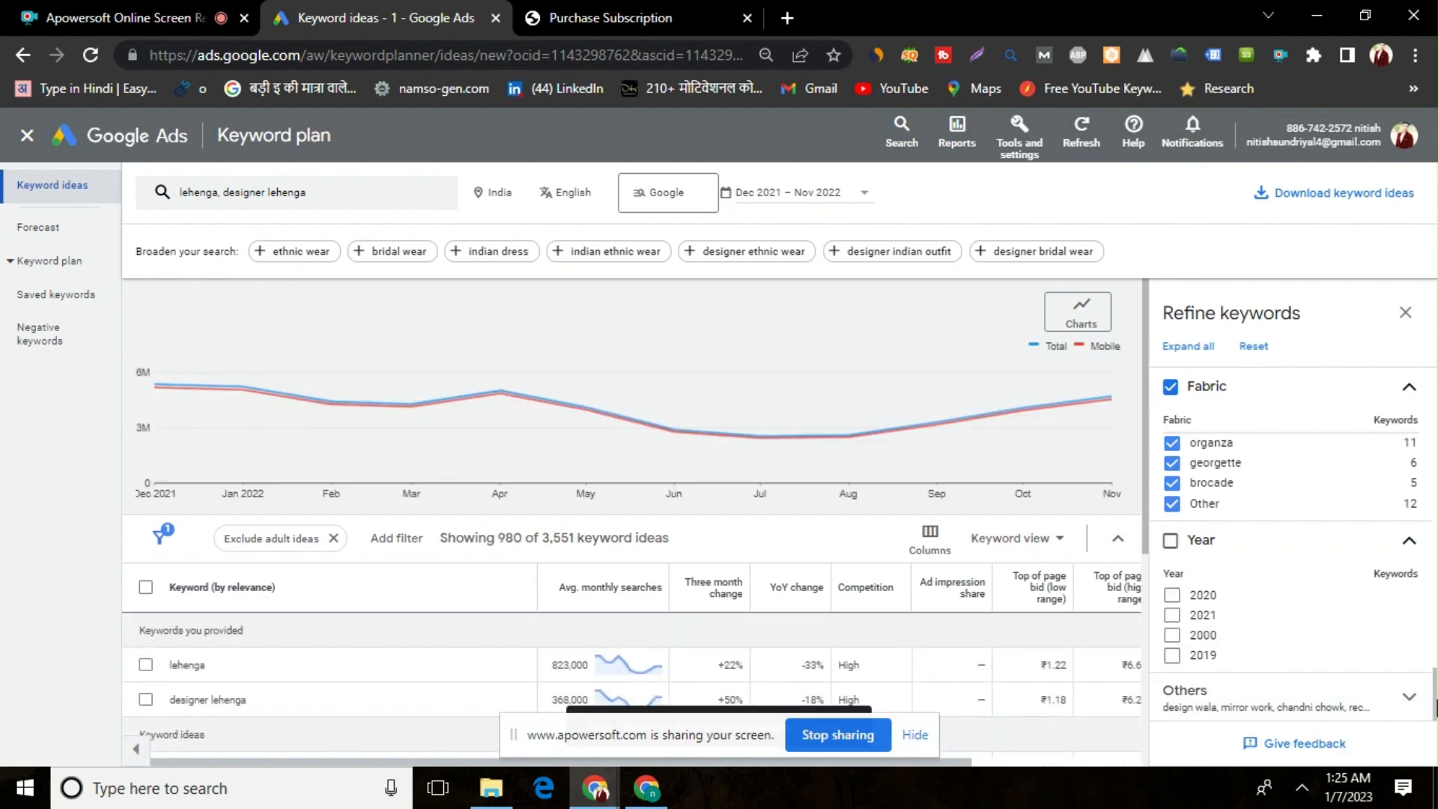
Exclude the whole Others category, covering design wala, mirror work, chandni chowk and reception, and close the keyword refinements
click(1410, 696)
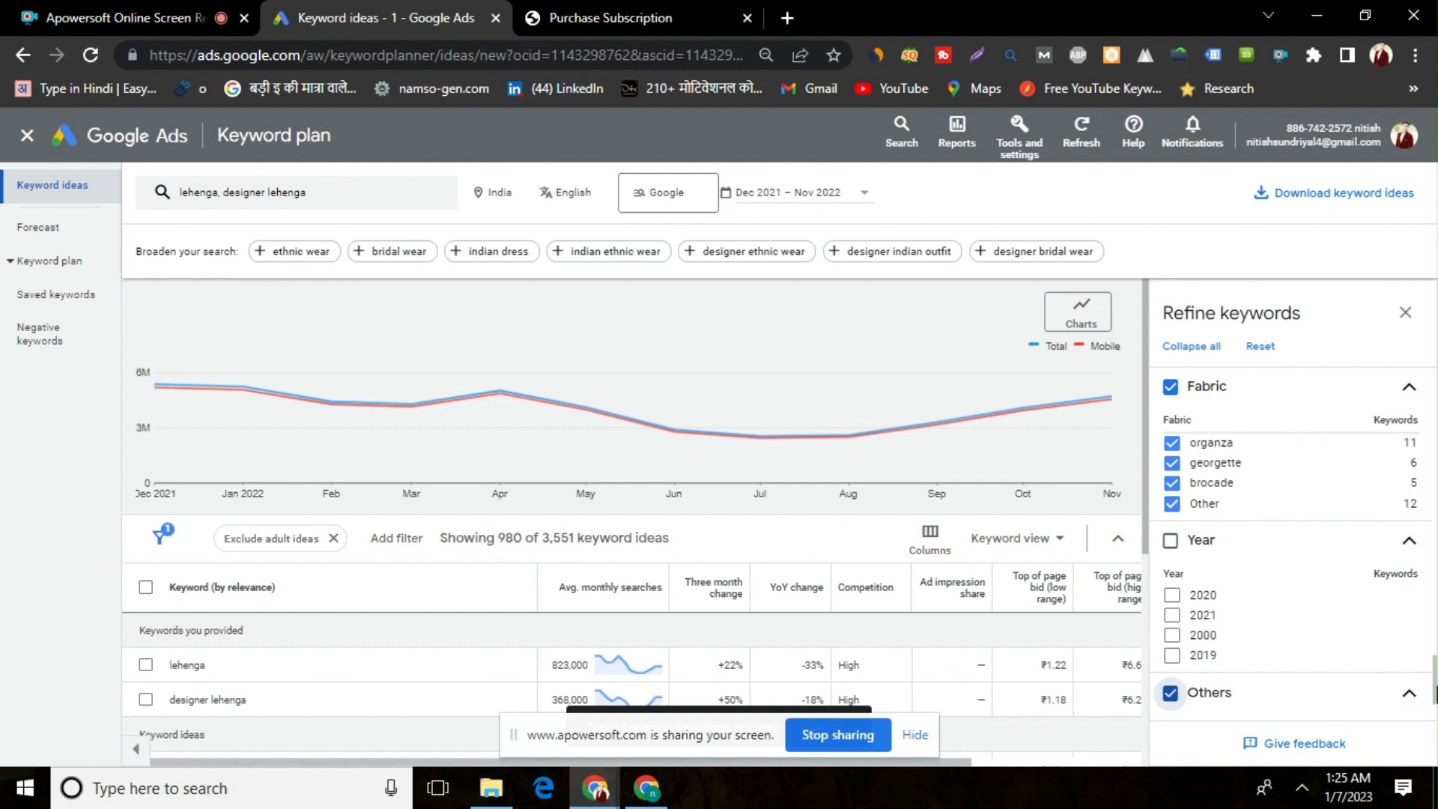
drag(1434, 702, 1434, 720)
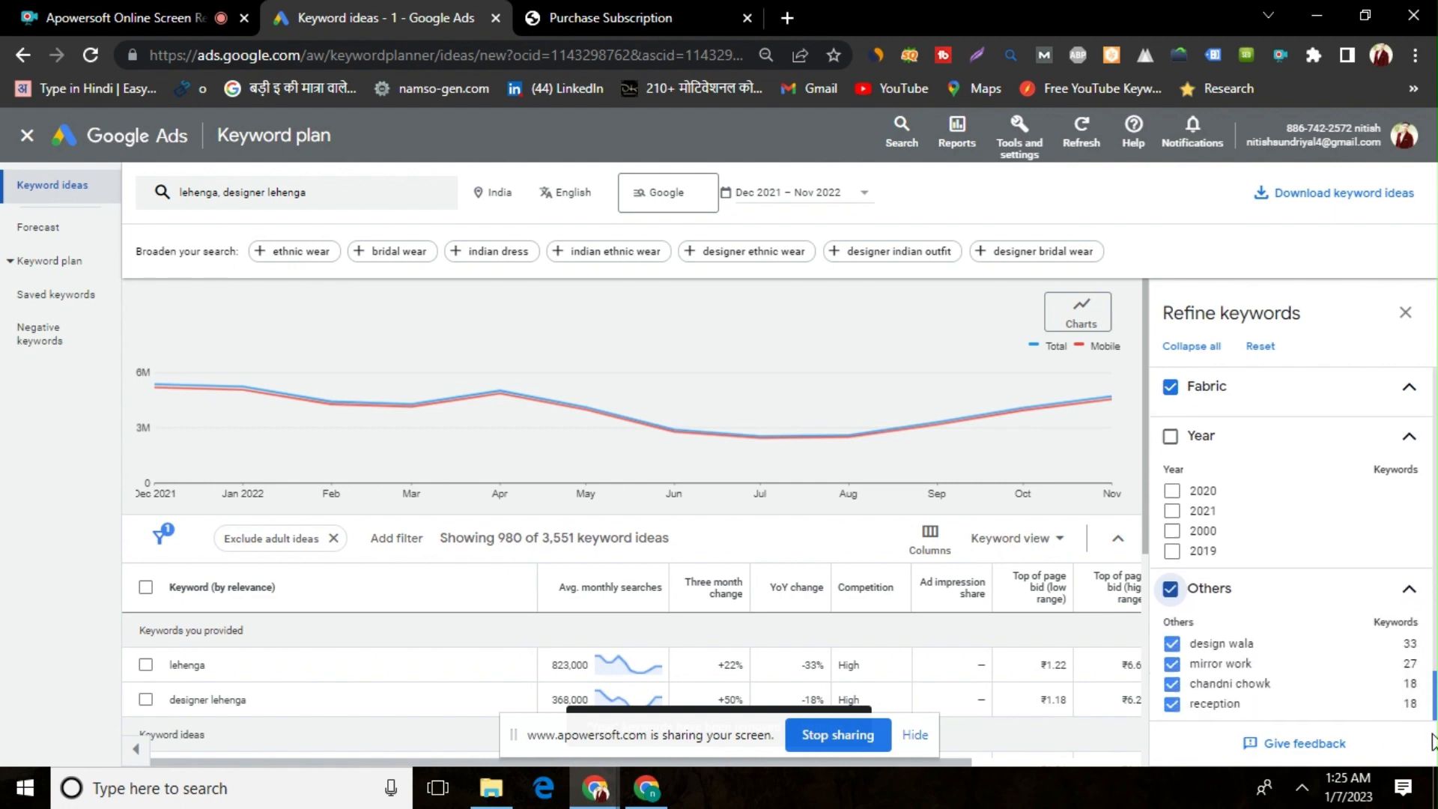
click(1169, 588)
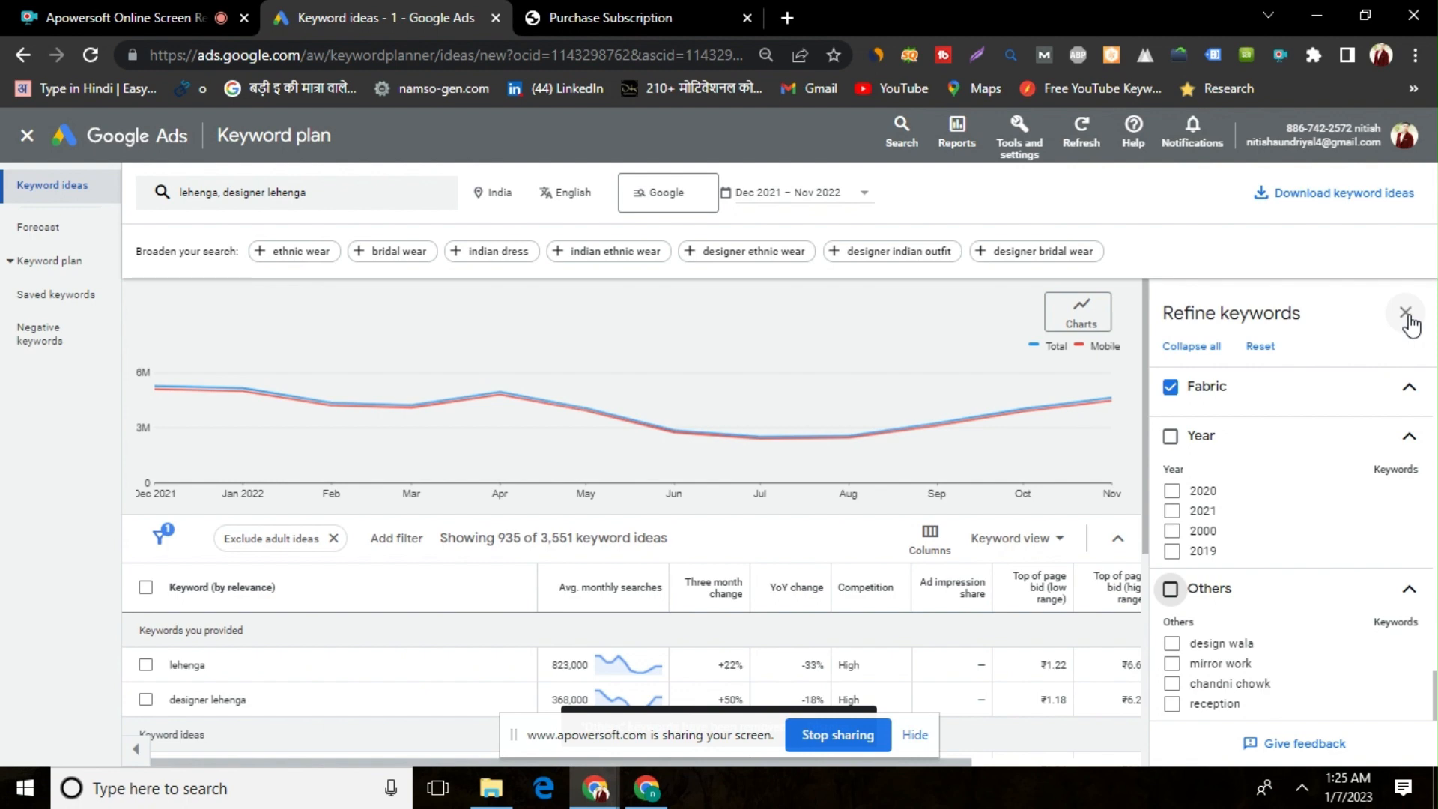
click(1405, 313)
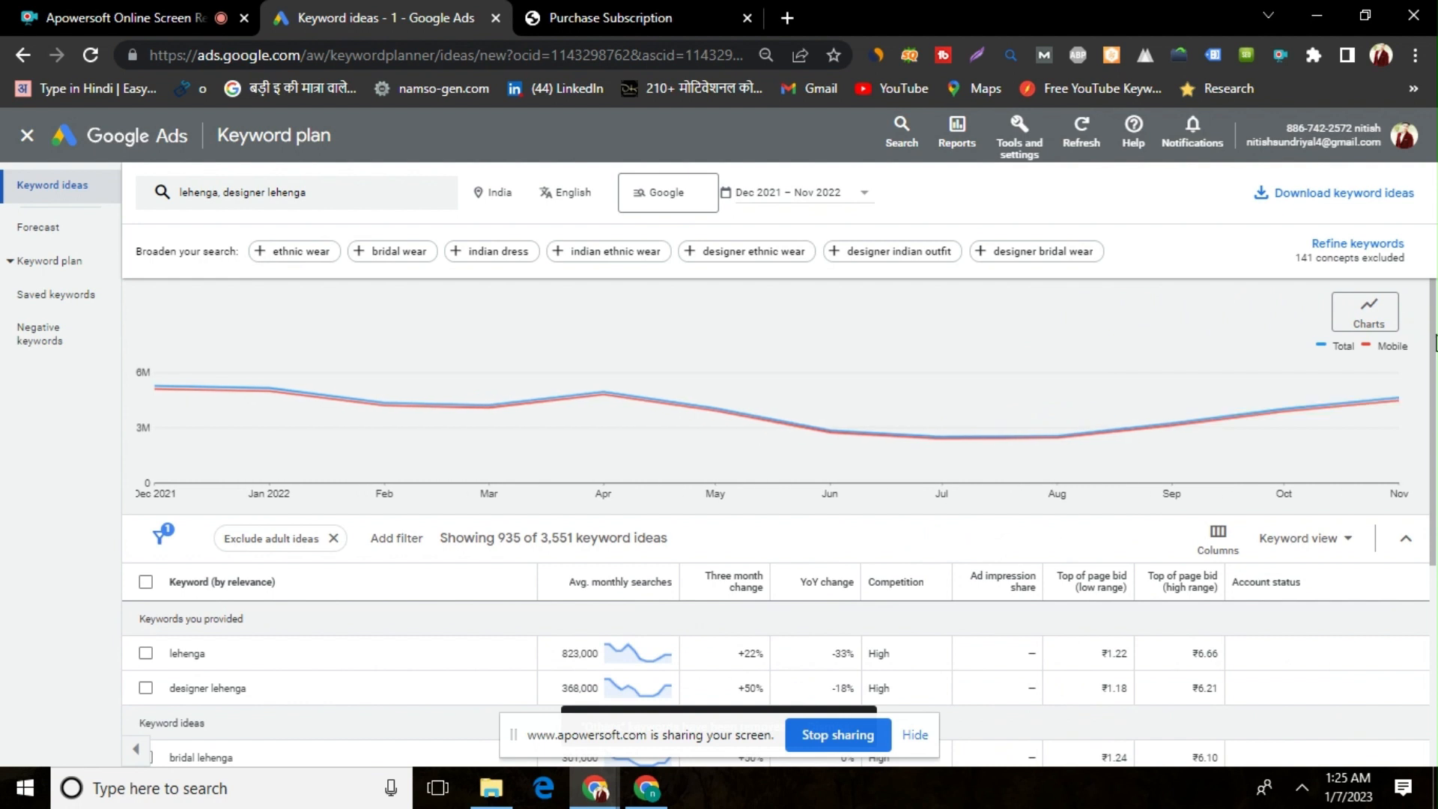
Filter the keyword ideas to average monthly searches of at least 50
drag(1434, 346, 1433, 382)
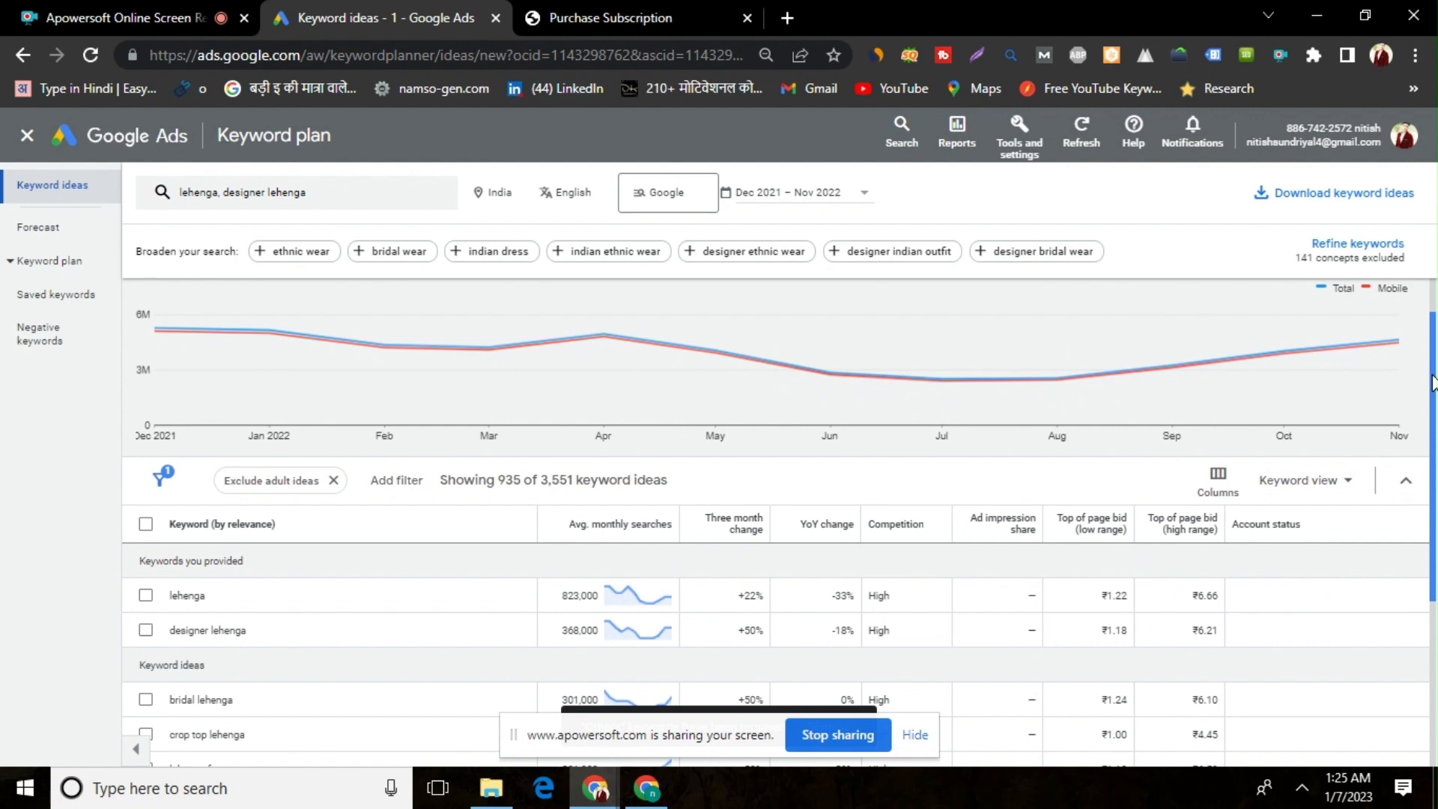
scroll(1421, 360, up, 1)
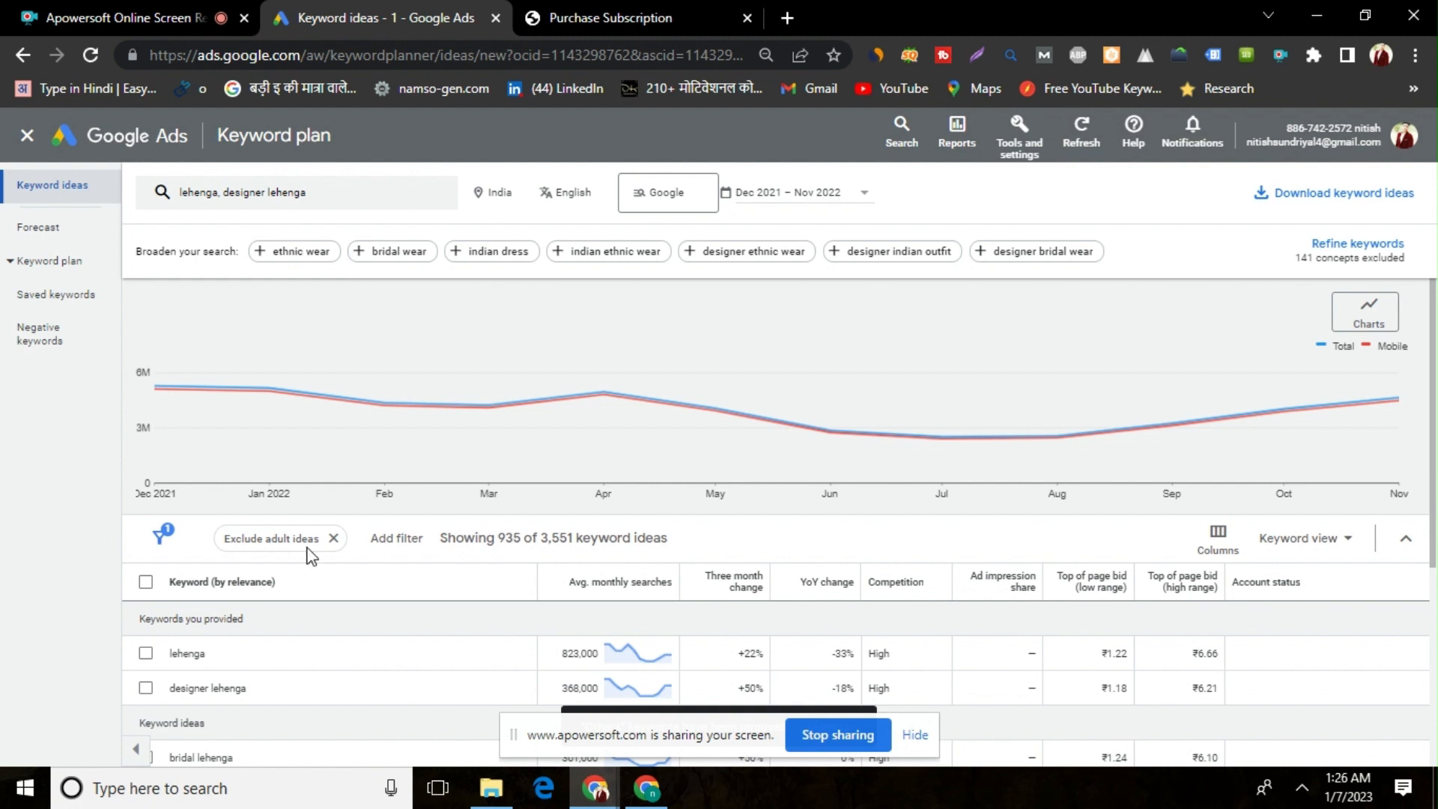
click(397, 538)
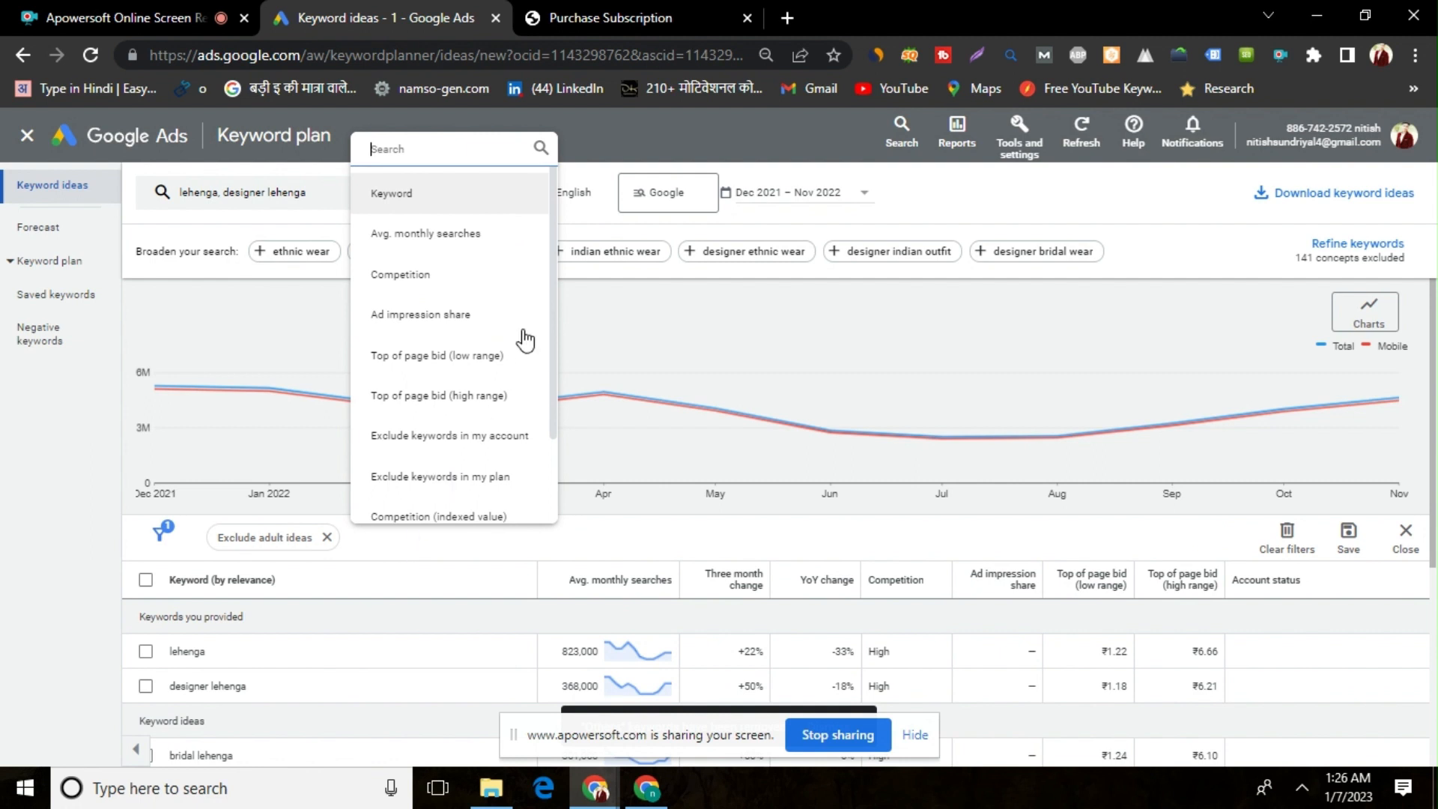
click(490, 234)
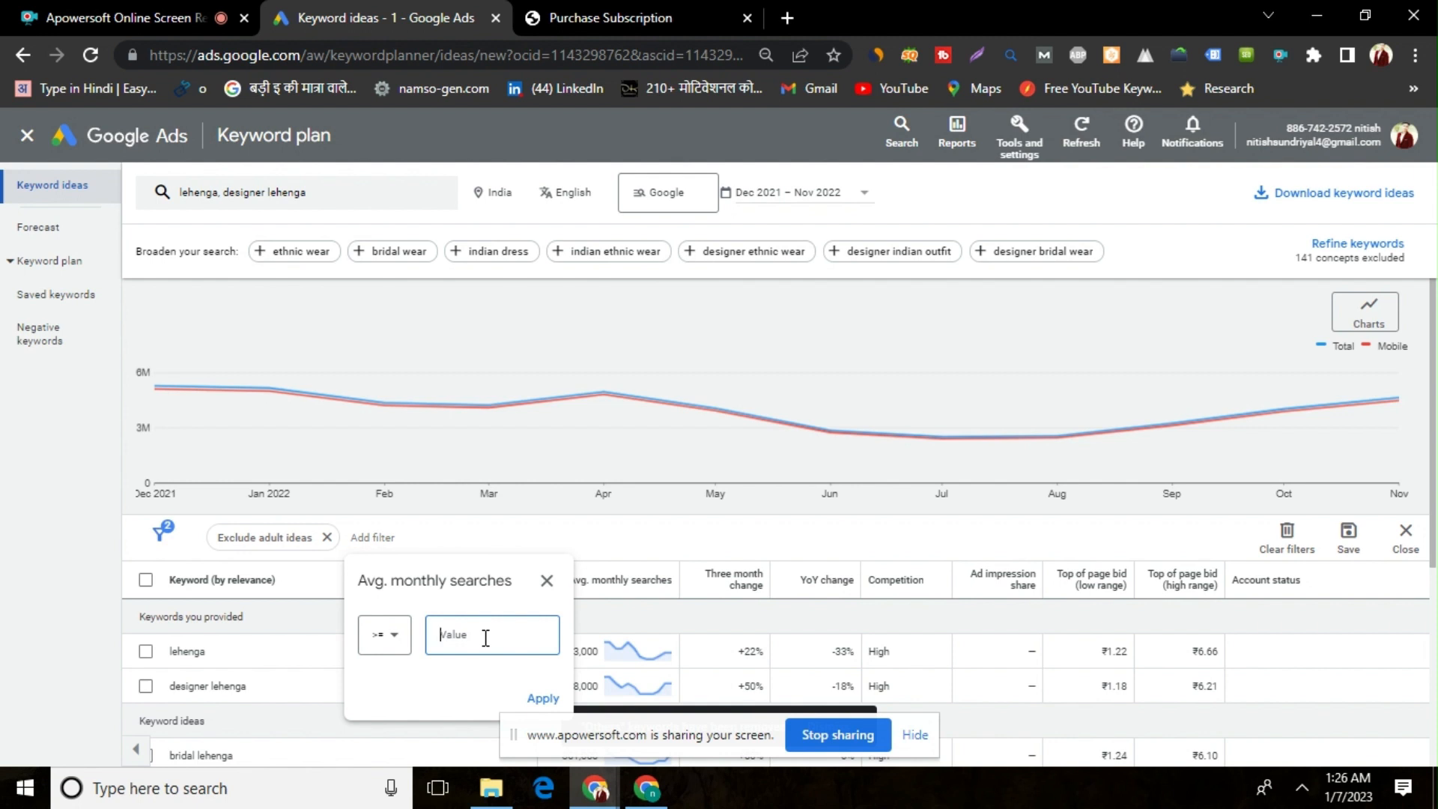
text(4)
key(BackSpace)
text(50)
click(545, 700)
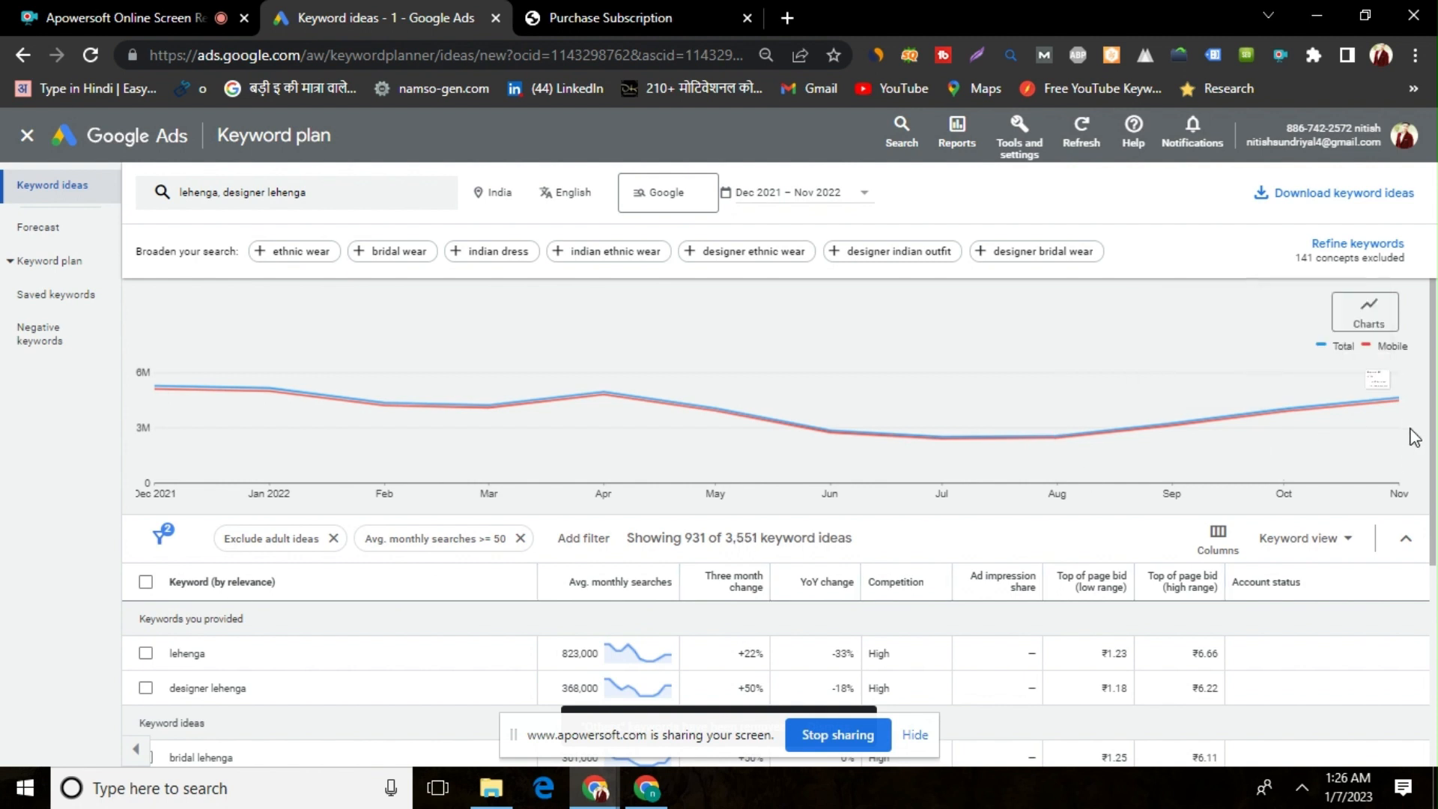
scroll(1432, 448, down, 1)
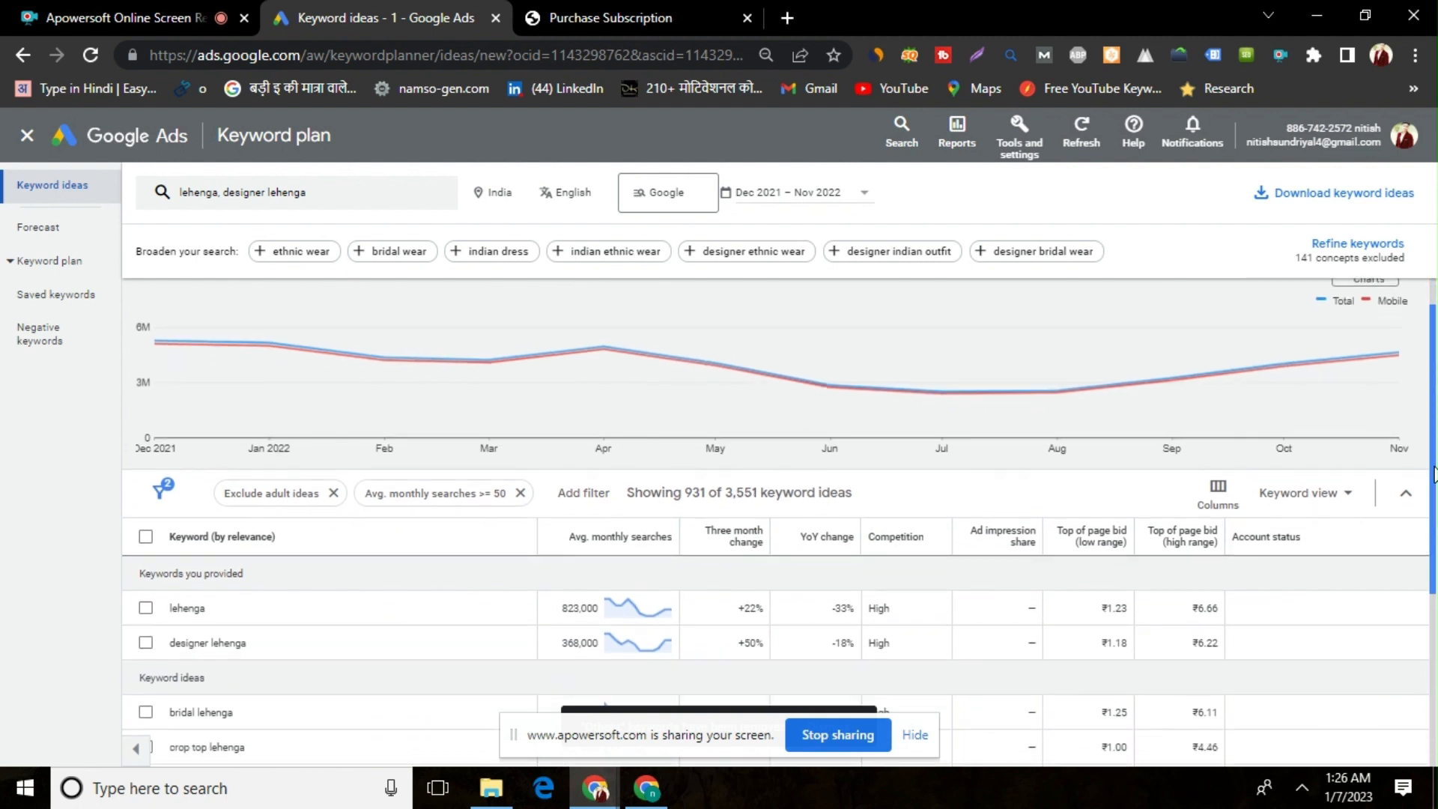
click(584, 495)
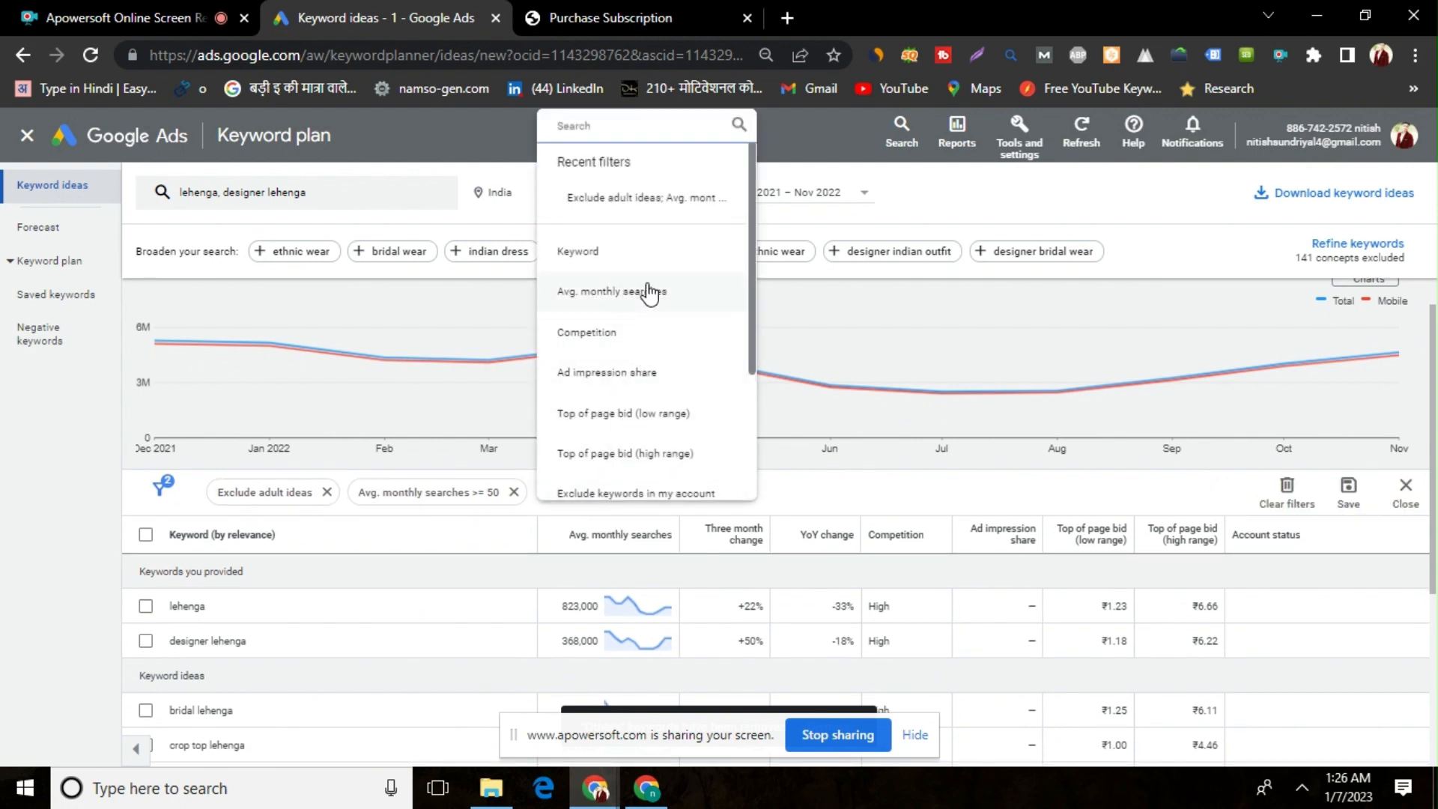
click(658, 338)
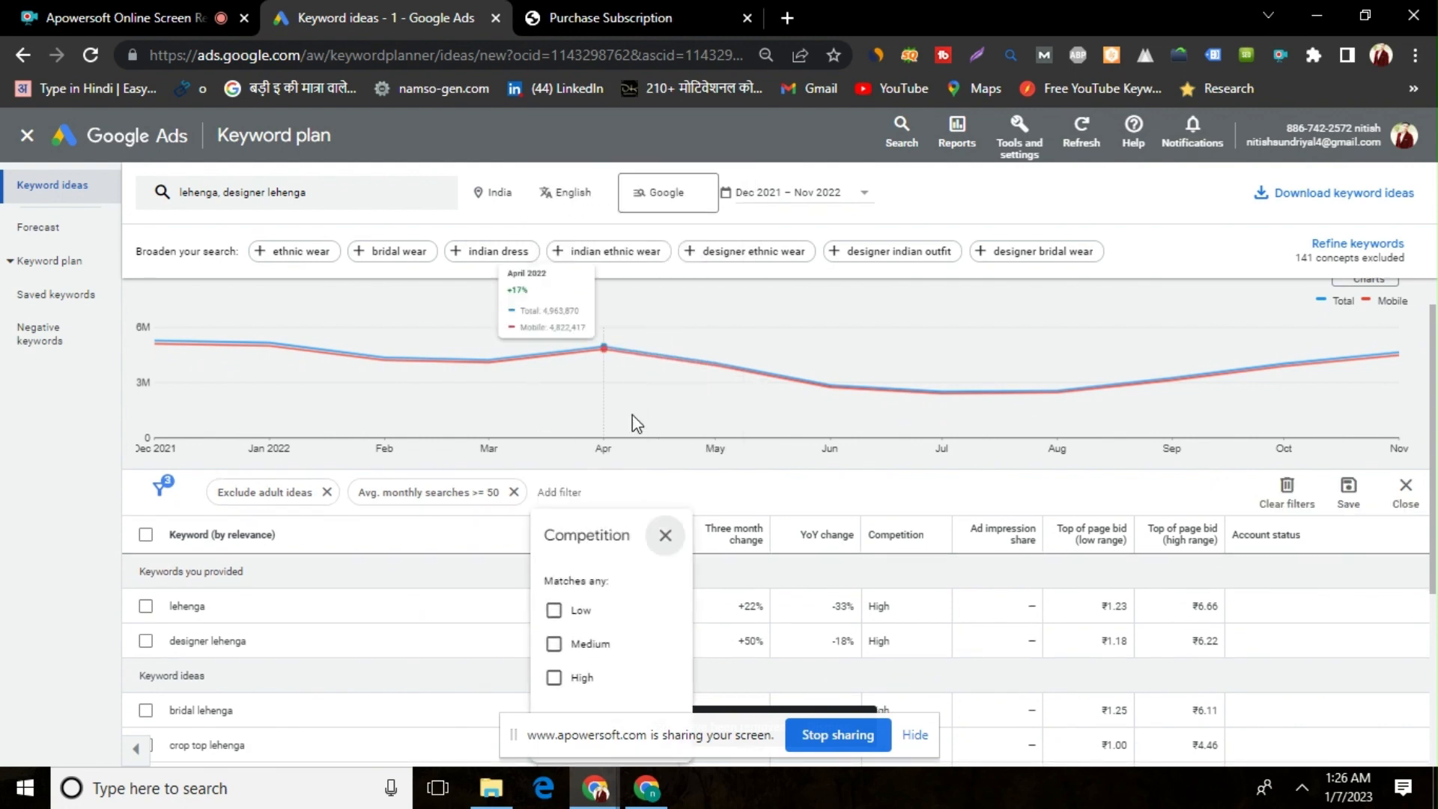
click(558, 615)
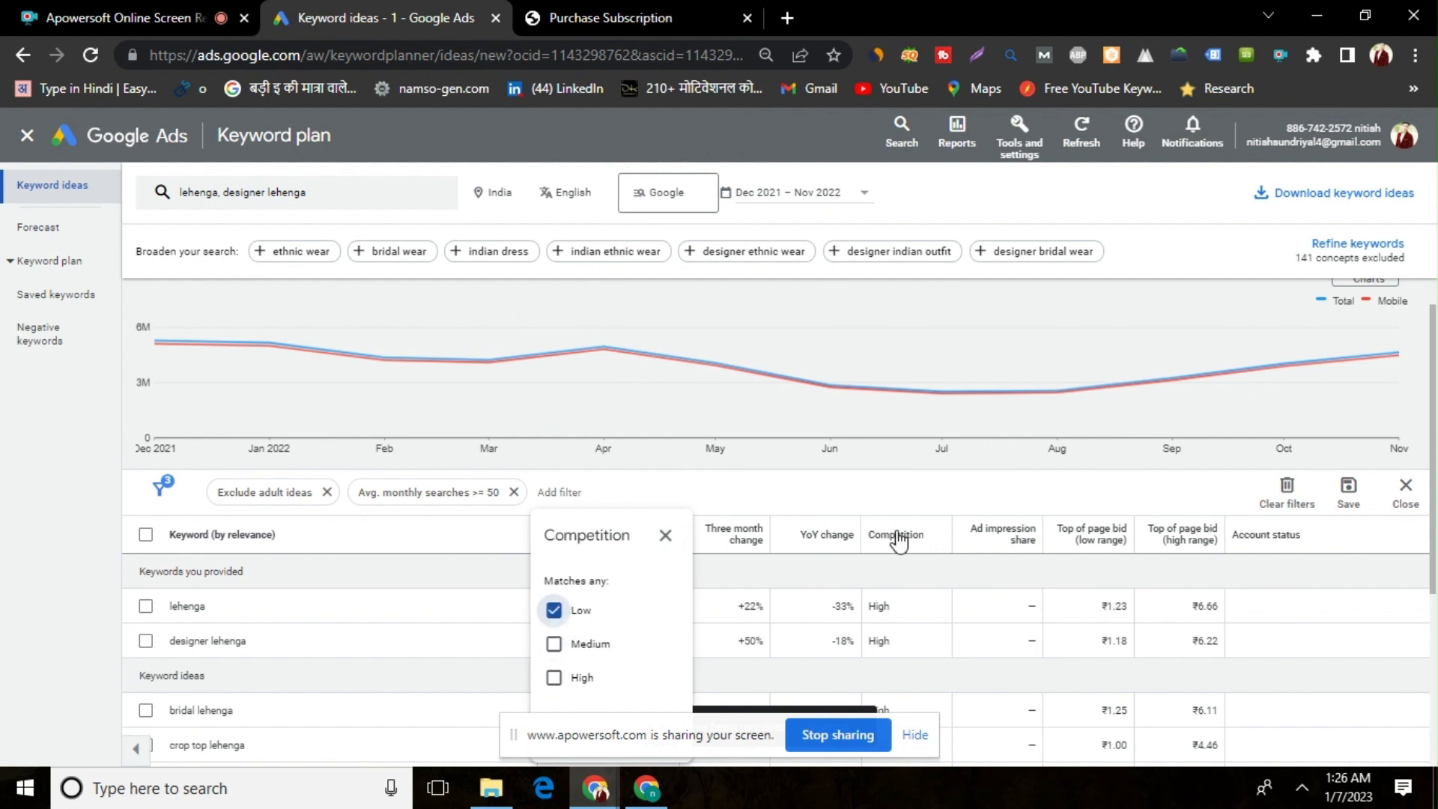
drag(1433, 477, 1434, 542)
click(1354, 573)
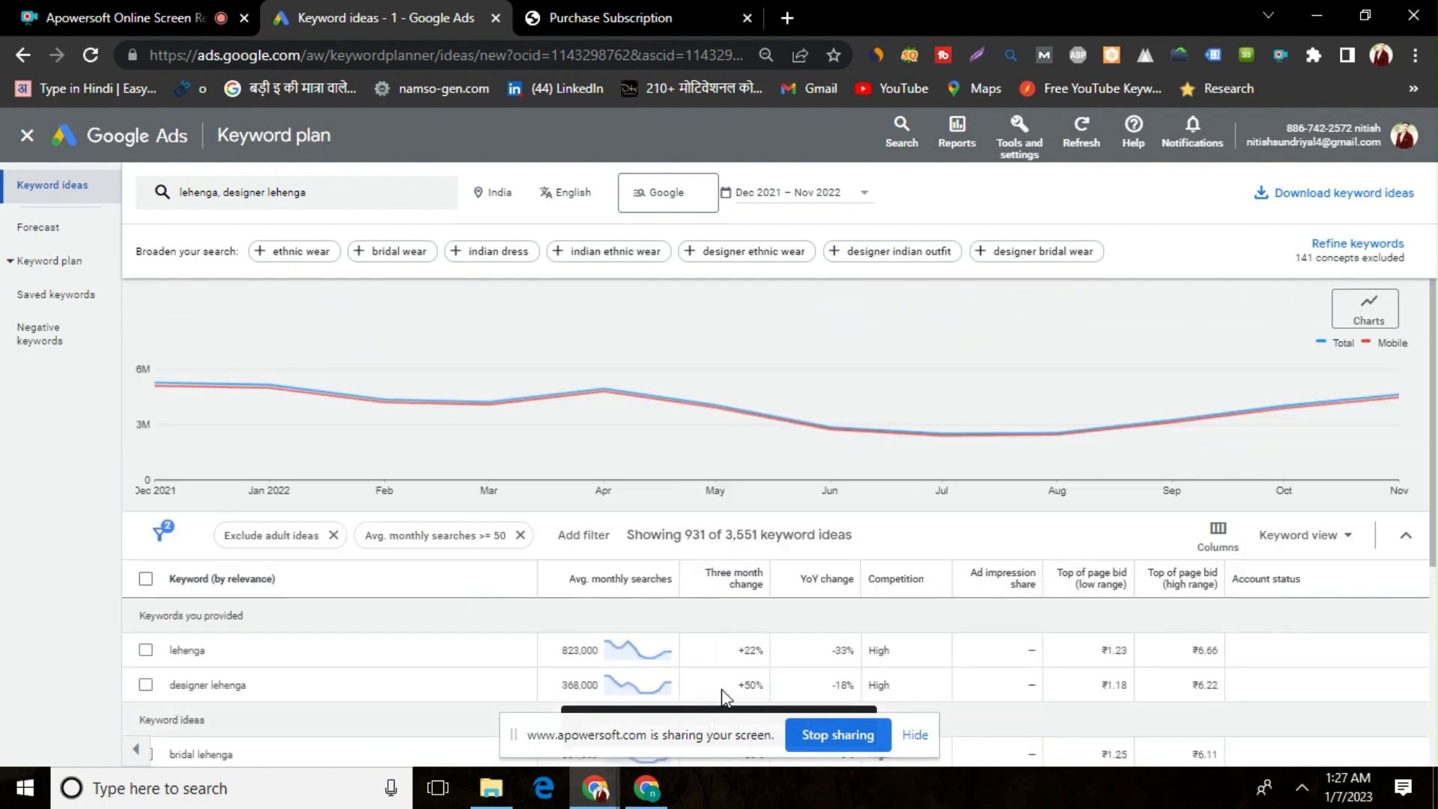
click(591, 536)
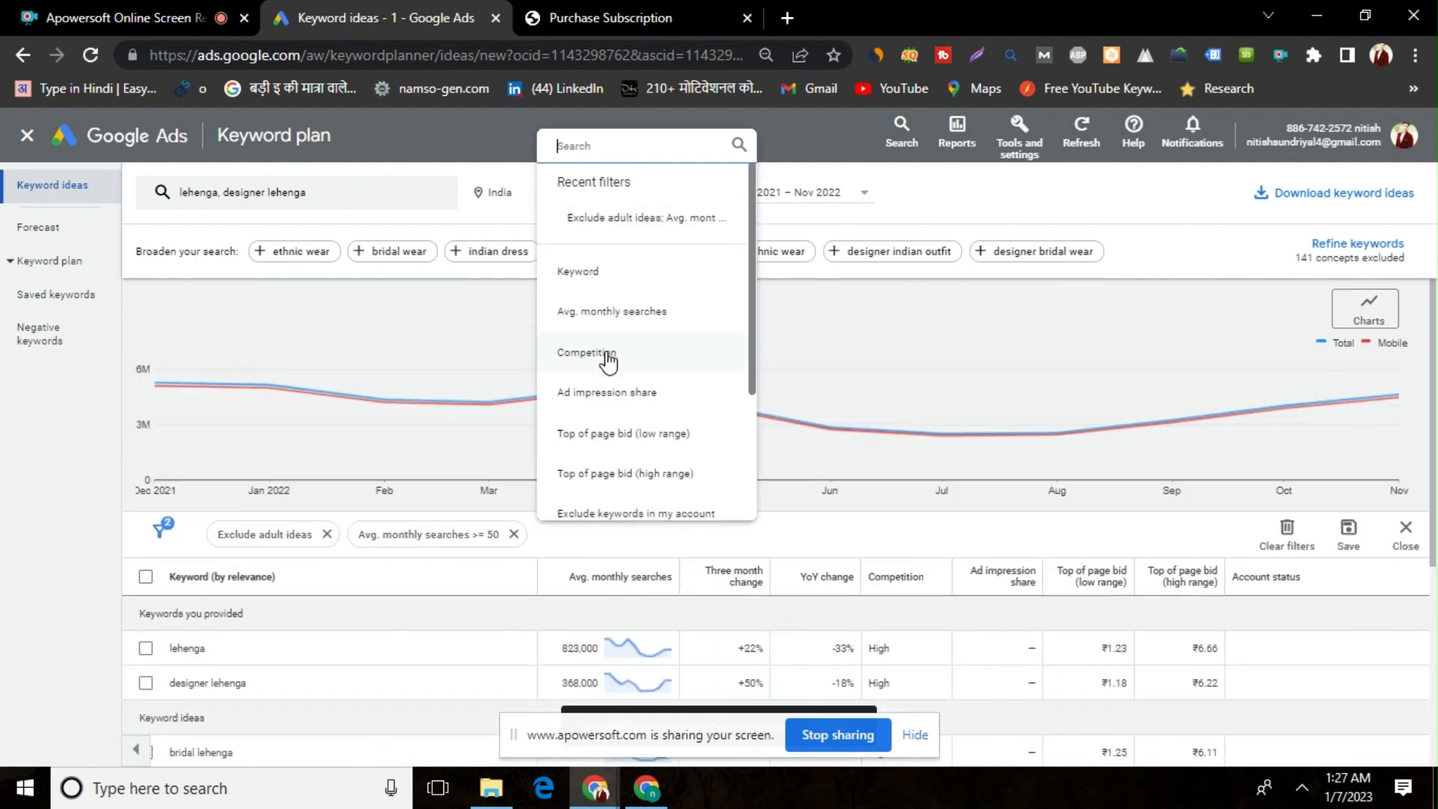
click(608, 355)
click(575, 624)
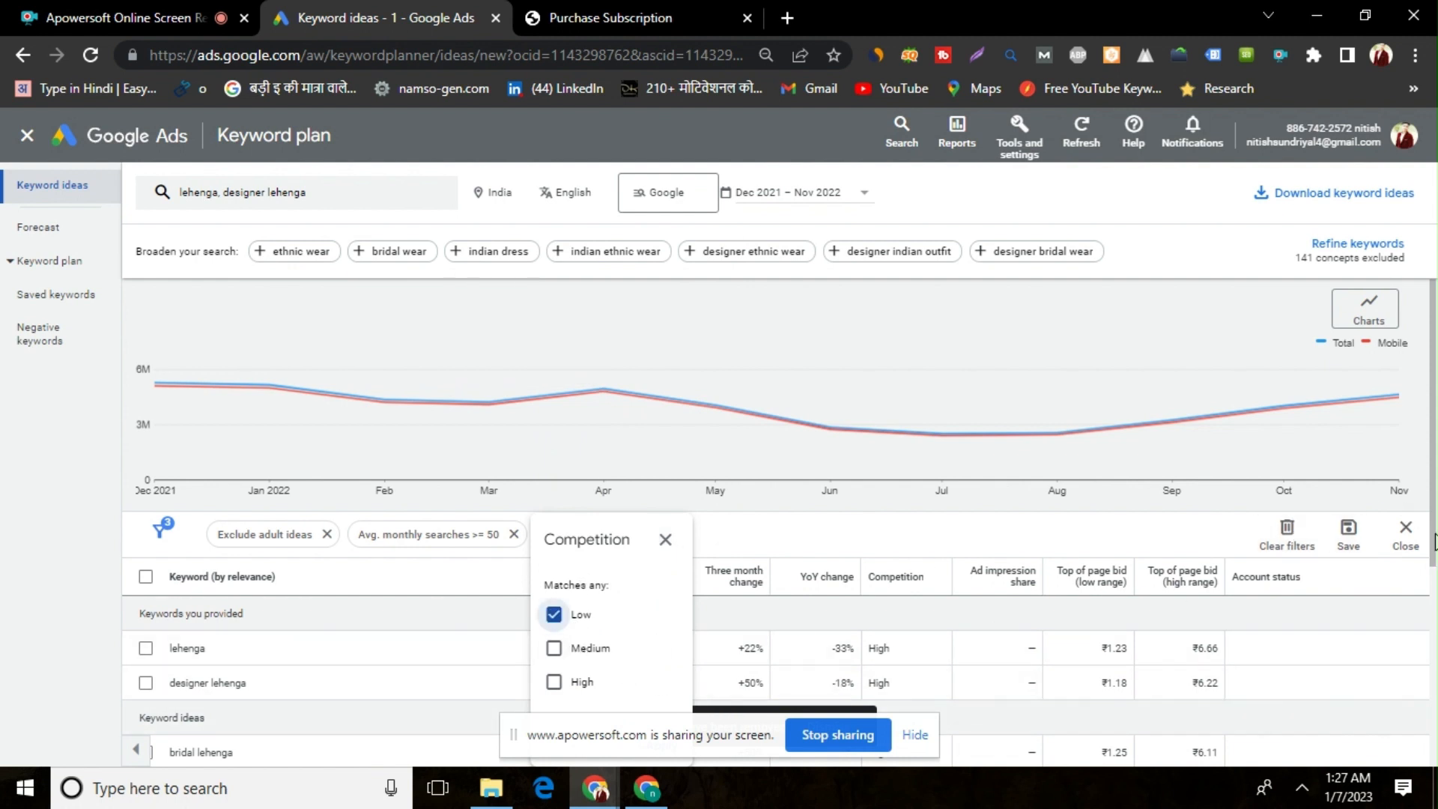
drag(1432, 534, 1431, 615)
click(1127, 634)
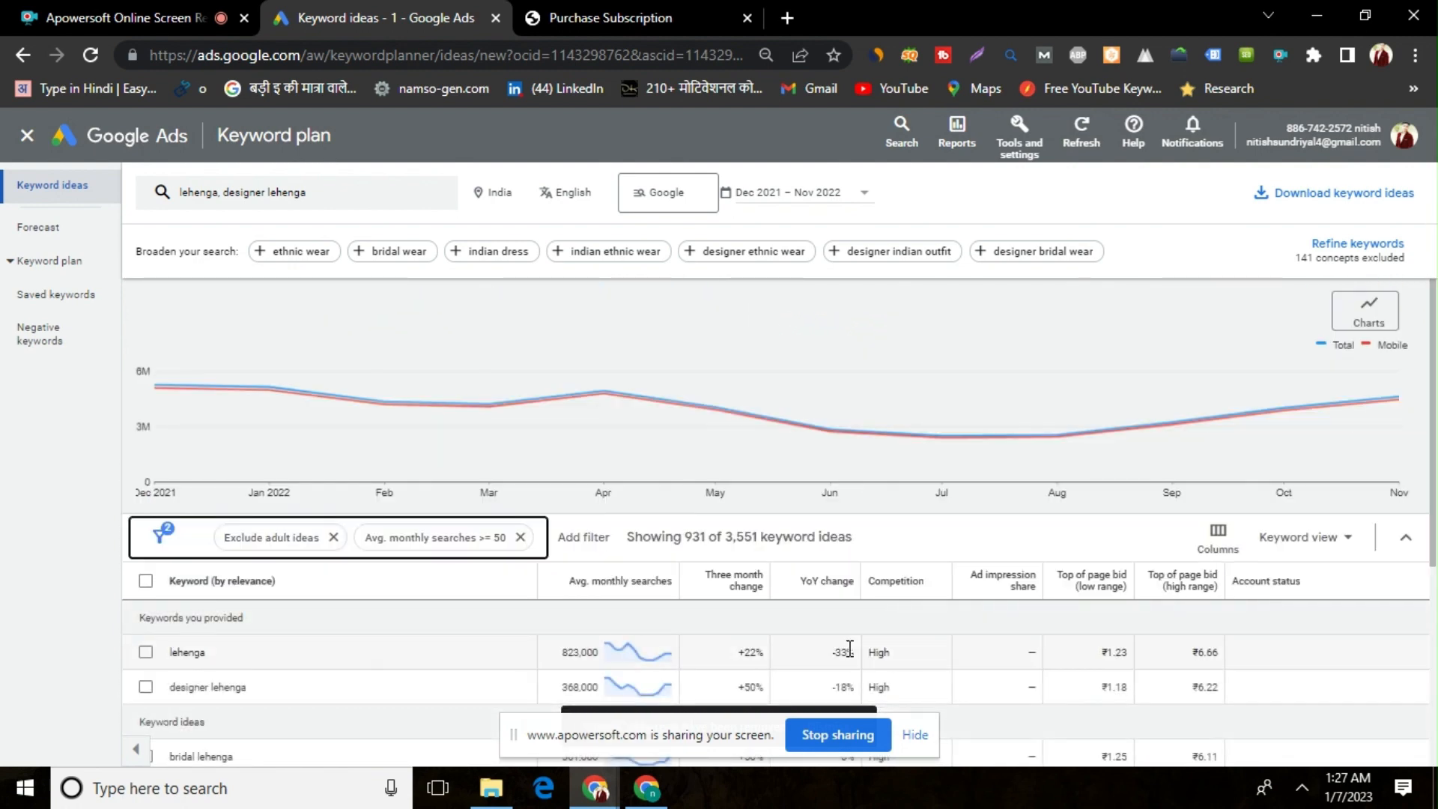
Filter the keyword ideas to those with Low competition
drag(1435, 419, 1435, 565)
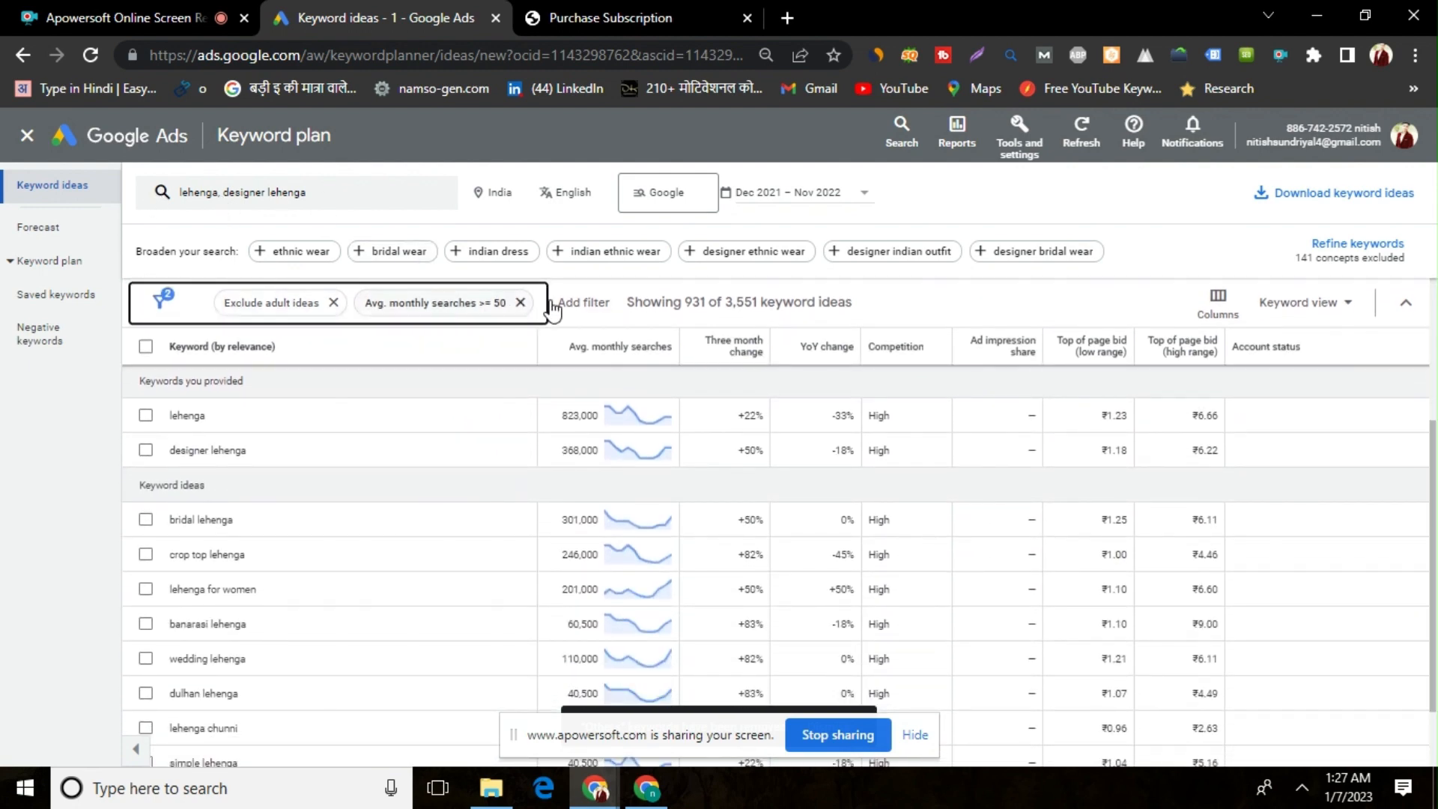
click(587, 302)
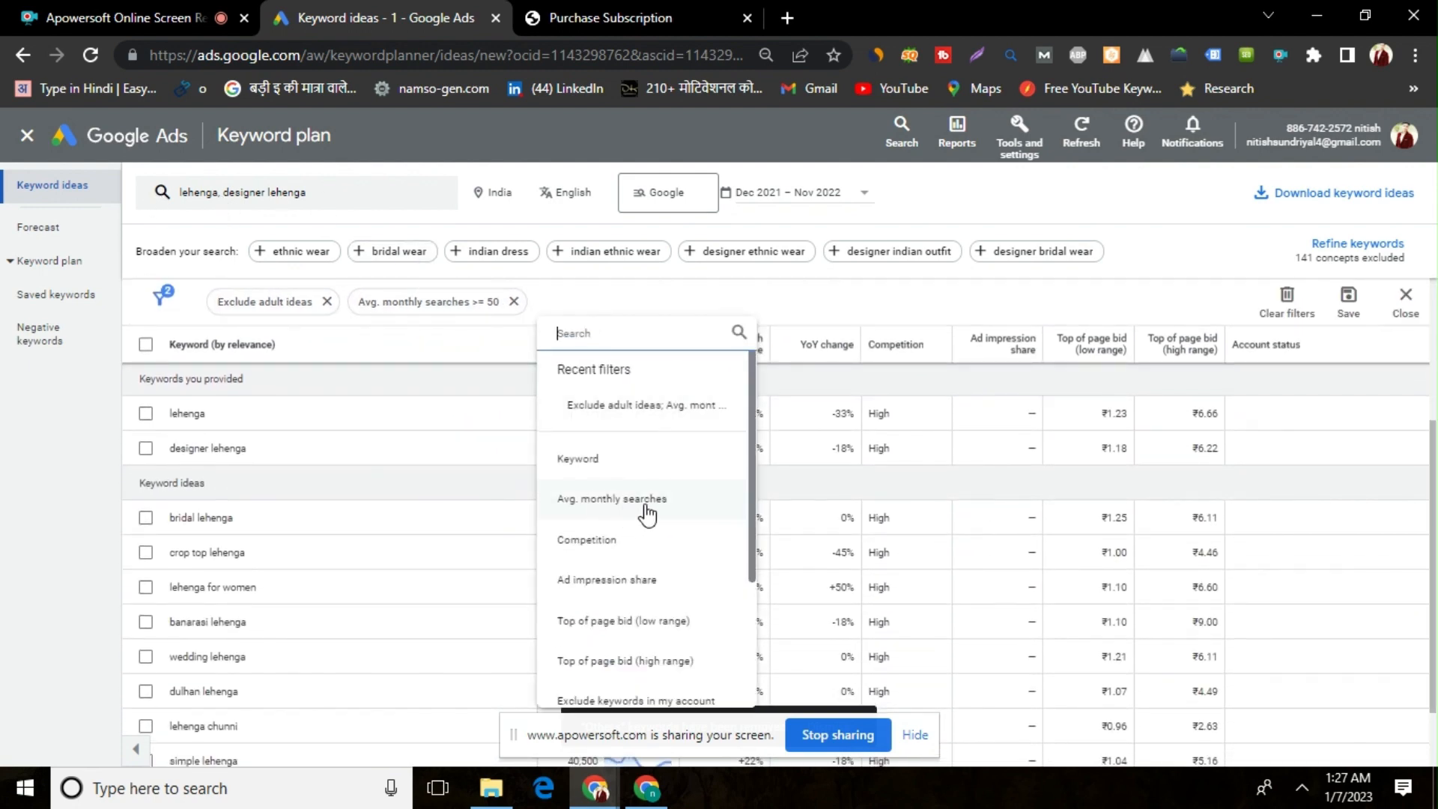
click(632, 554)
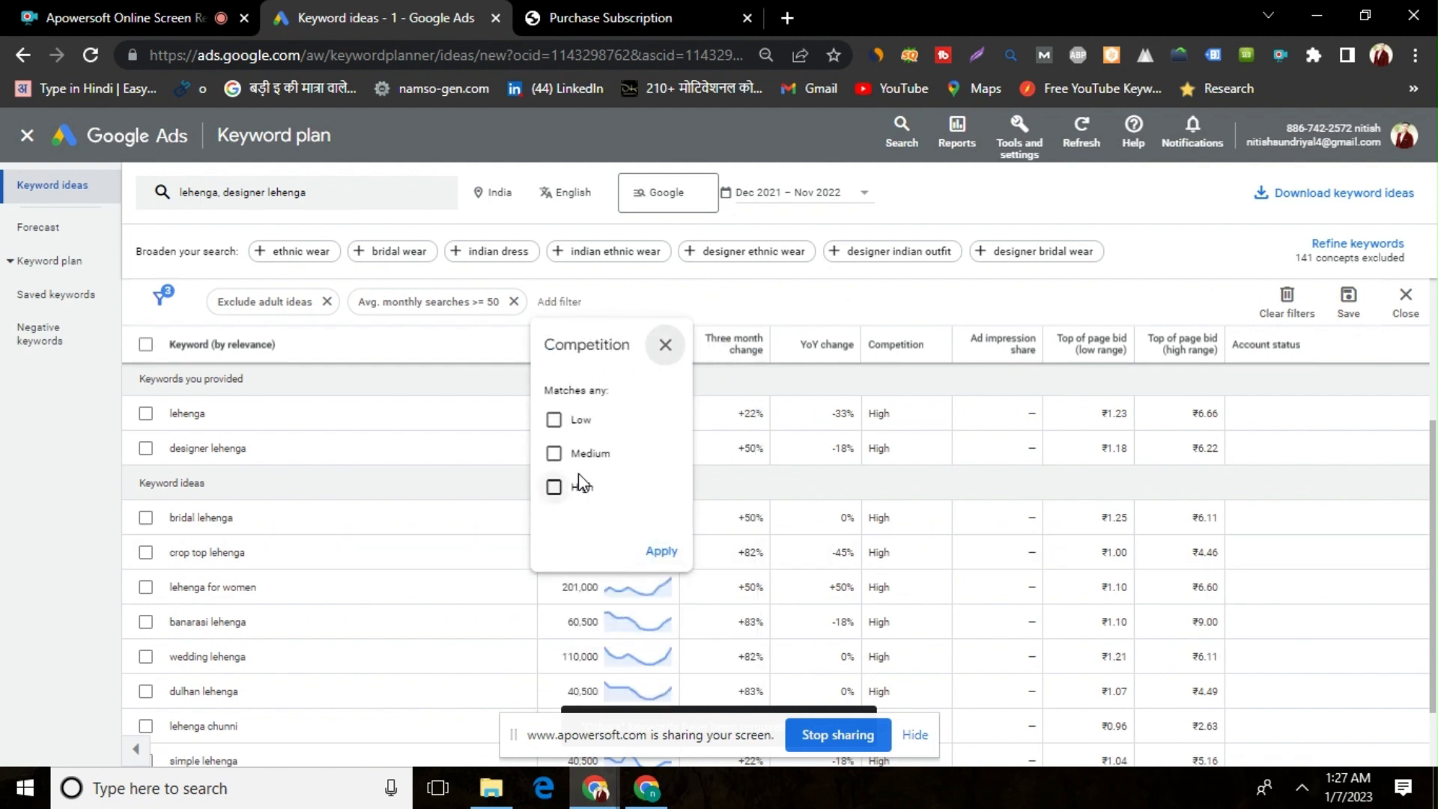
click(560, 419)
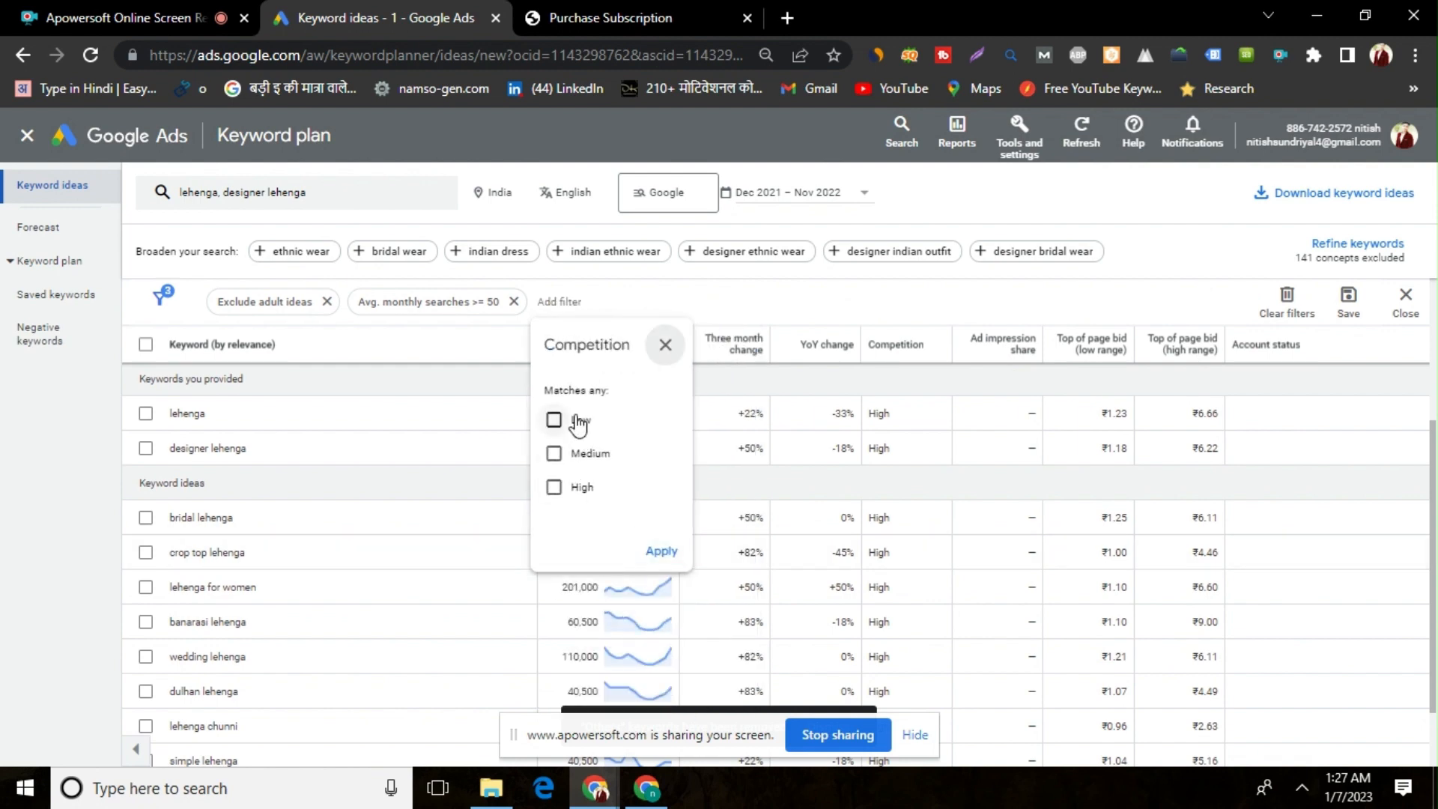
click(662, 554)
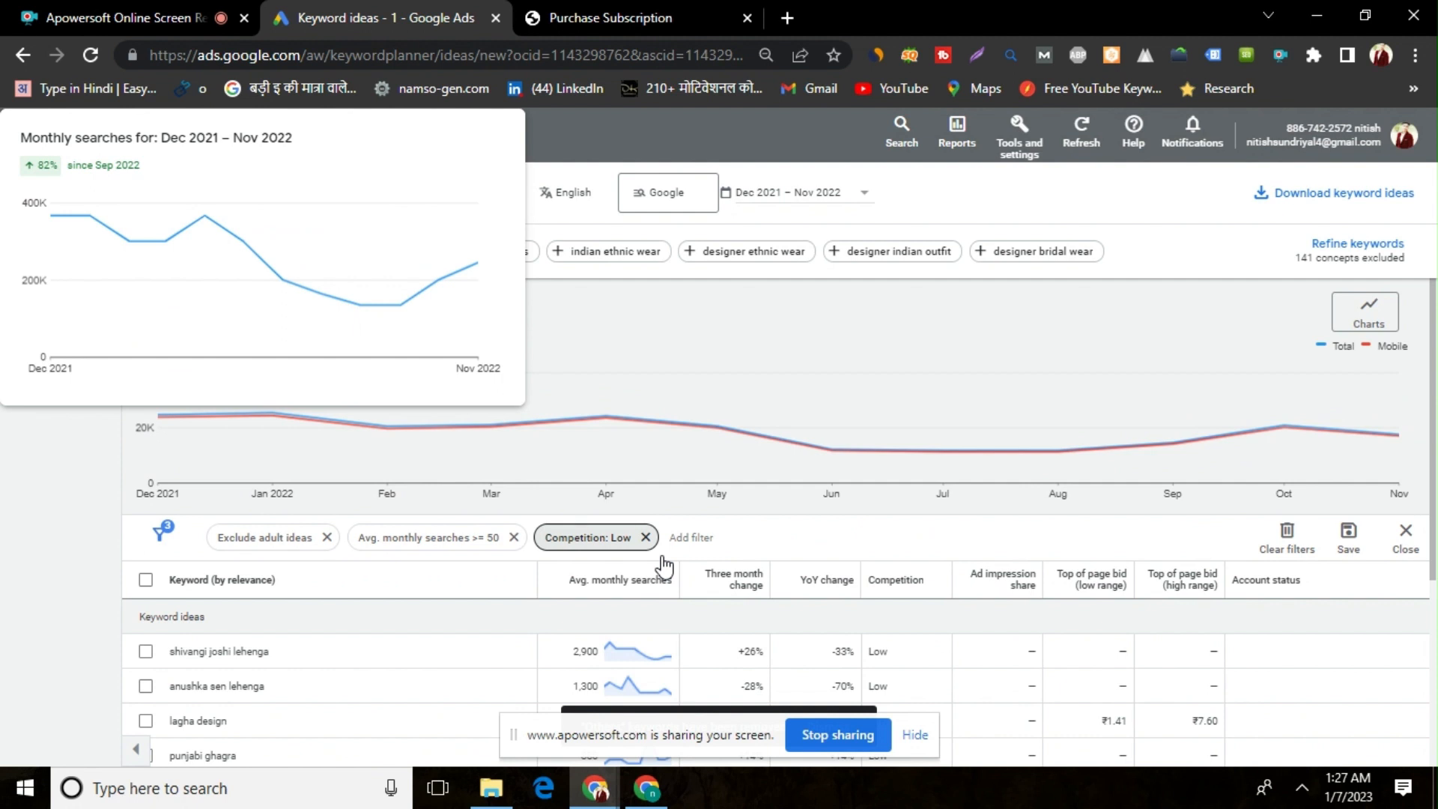
click(33, 545)
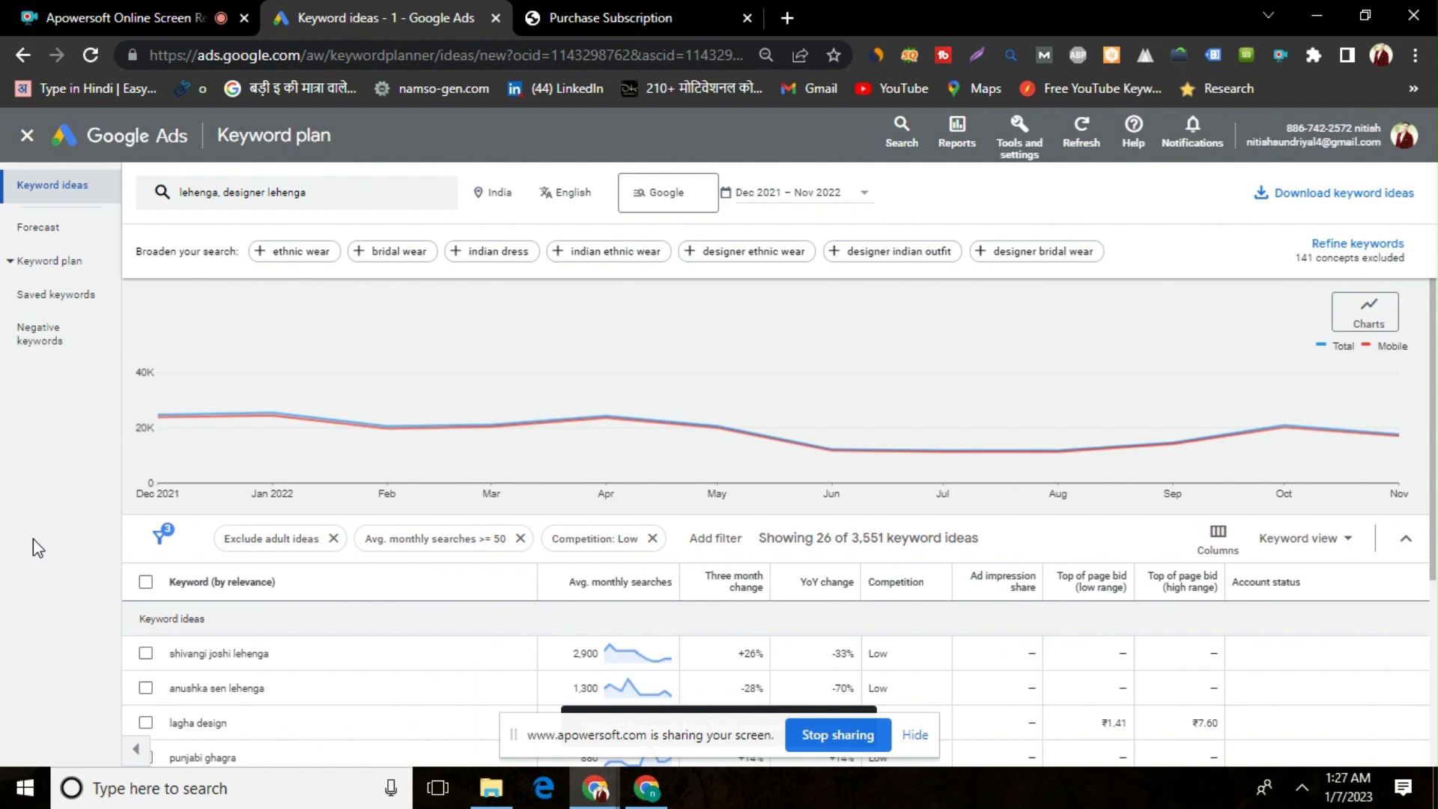
Remove the average monthly searches filter, and try a filter for low-range top of page bid of at least ₹4
click(520, 538)
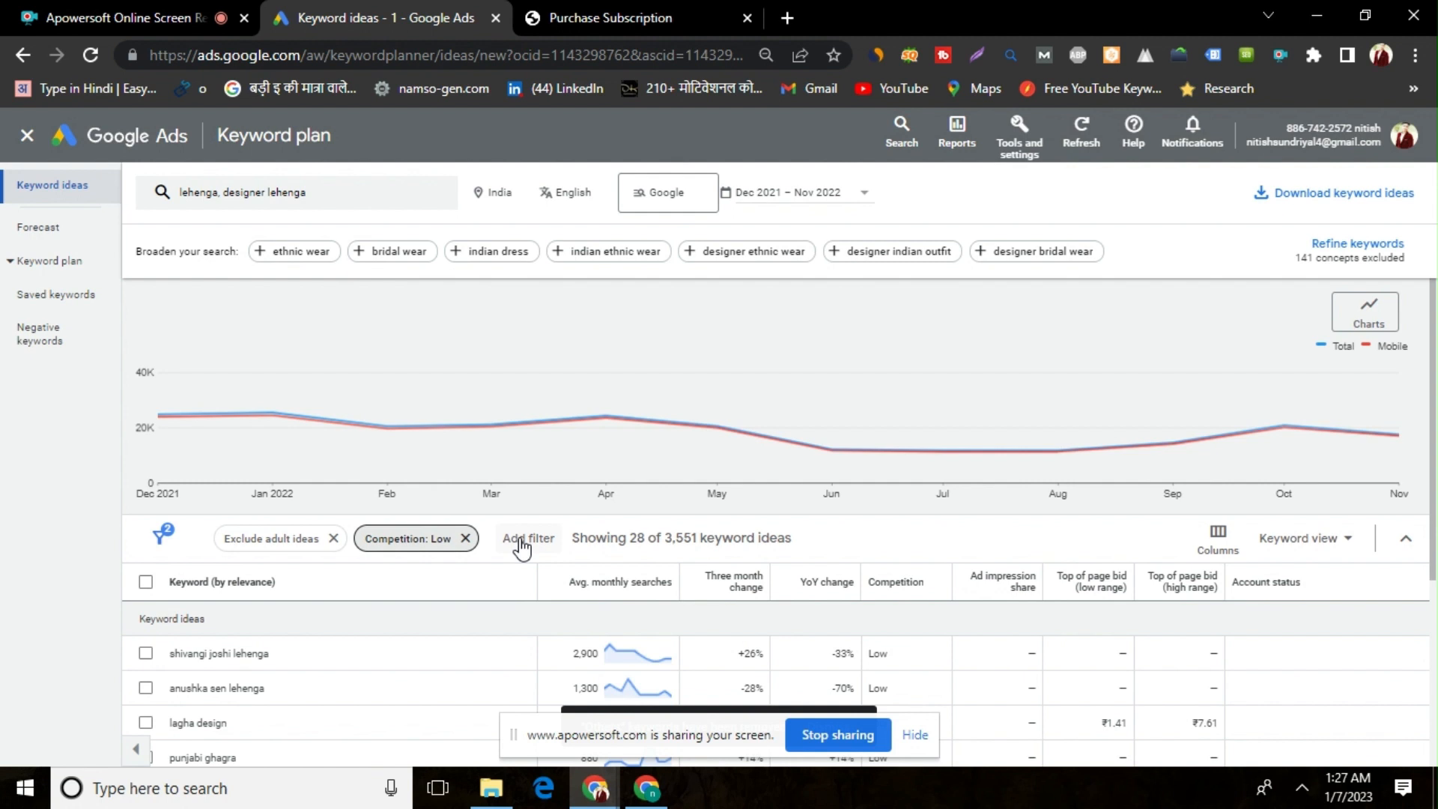
click(521, 541)
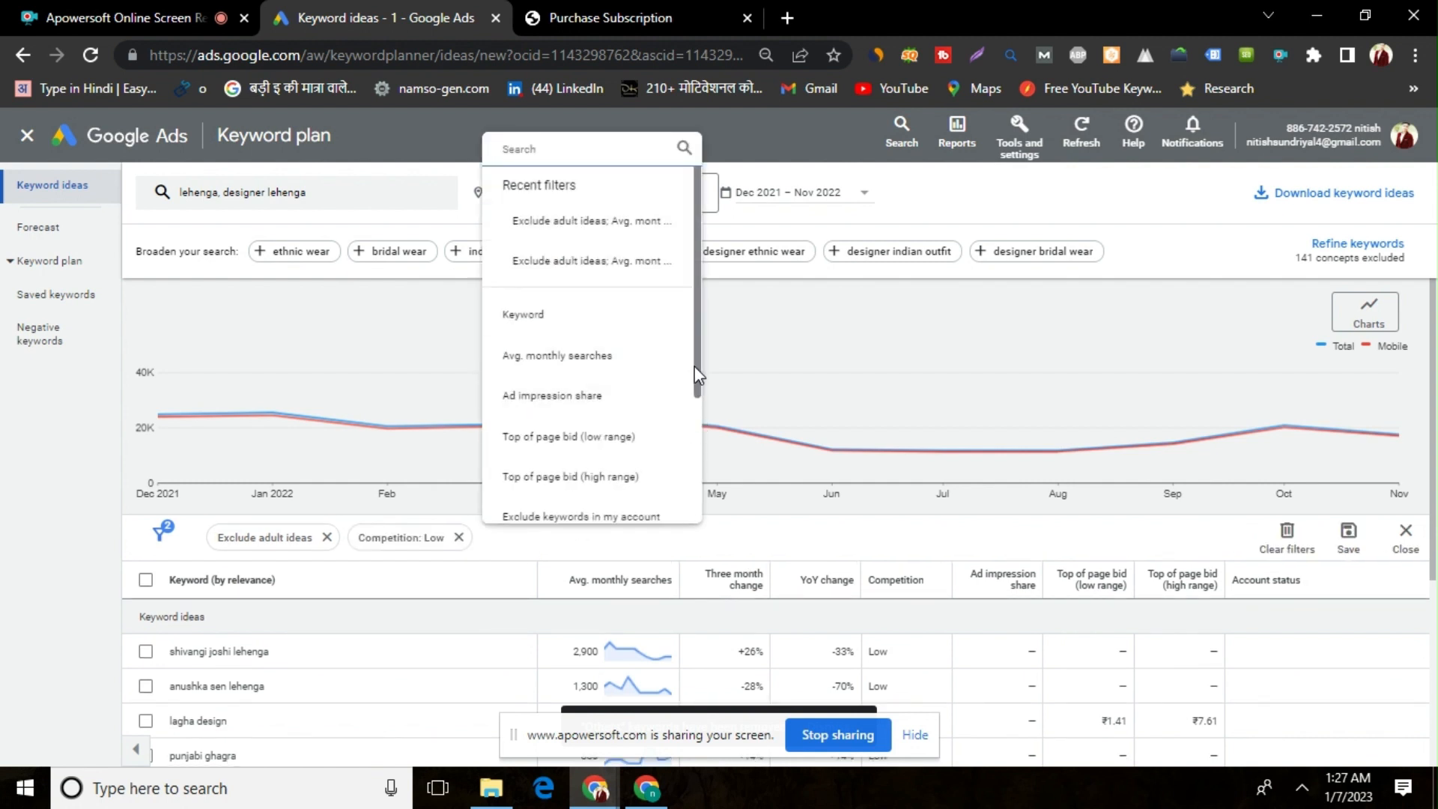
drag(696, 368, 693, 442)
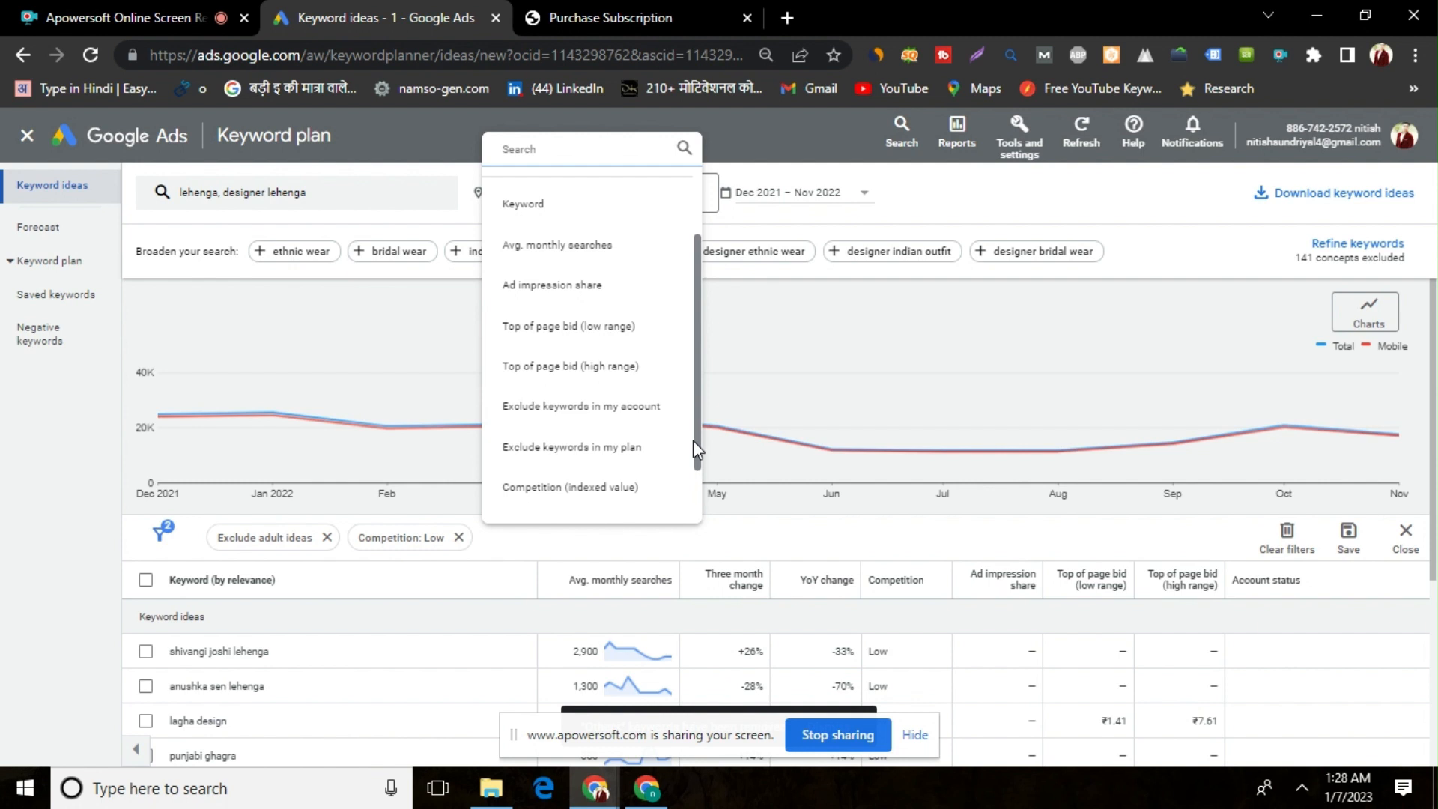
click(617, 328)
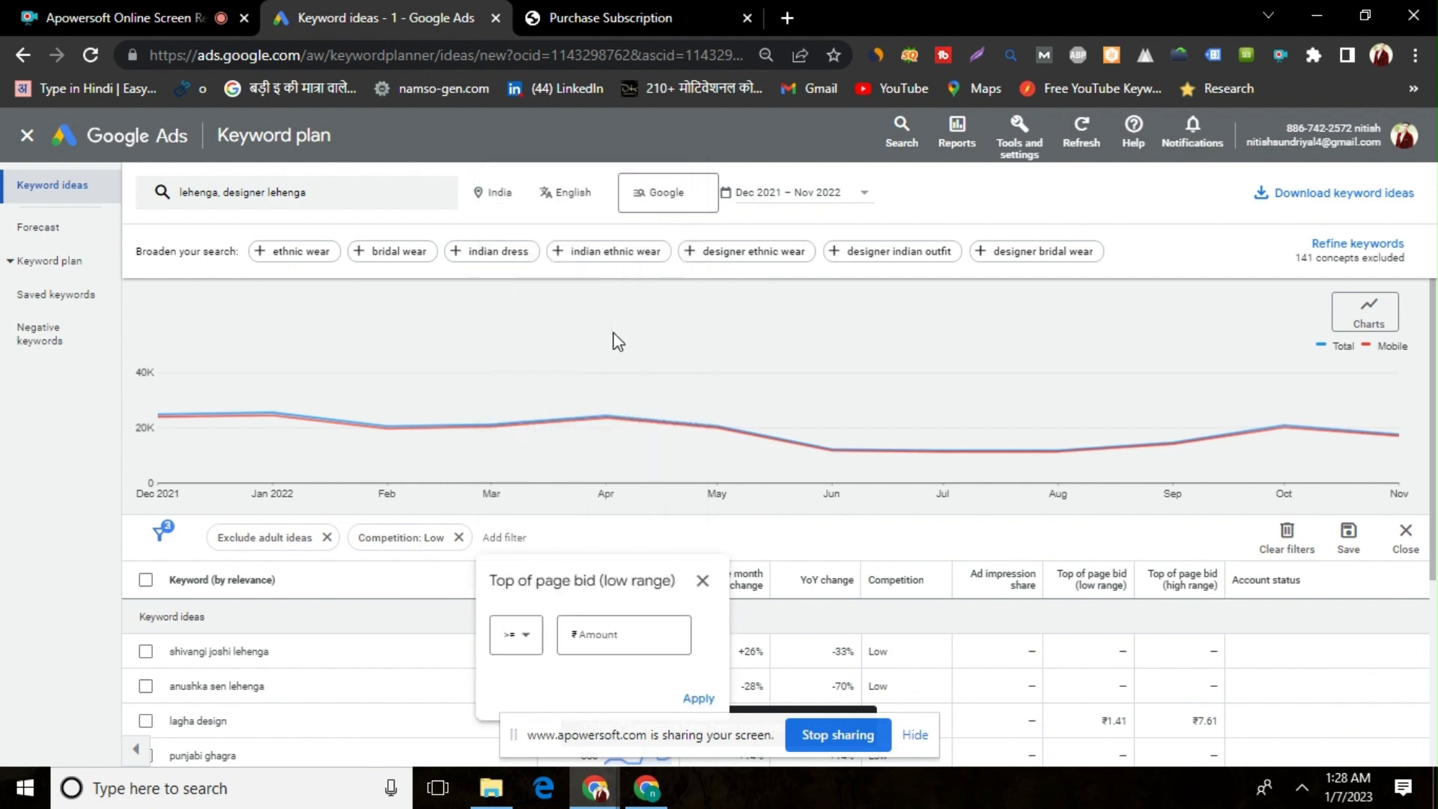
click(618, 635)
text(4)
click(696, 698)
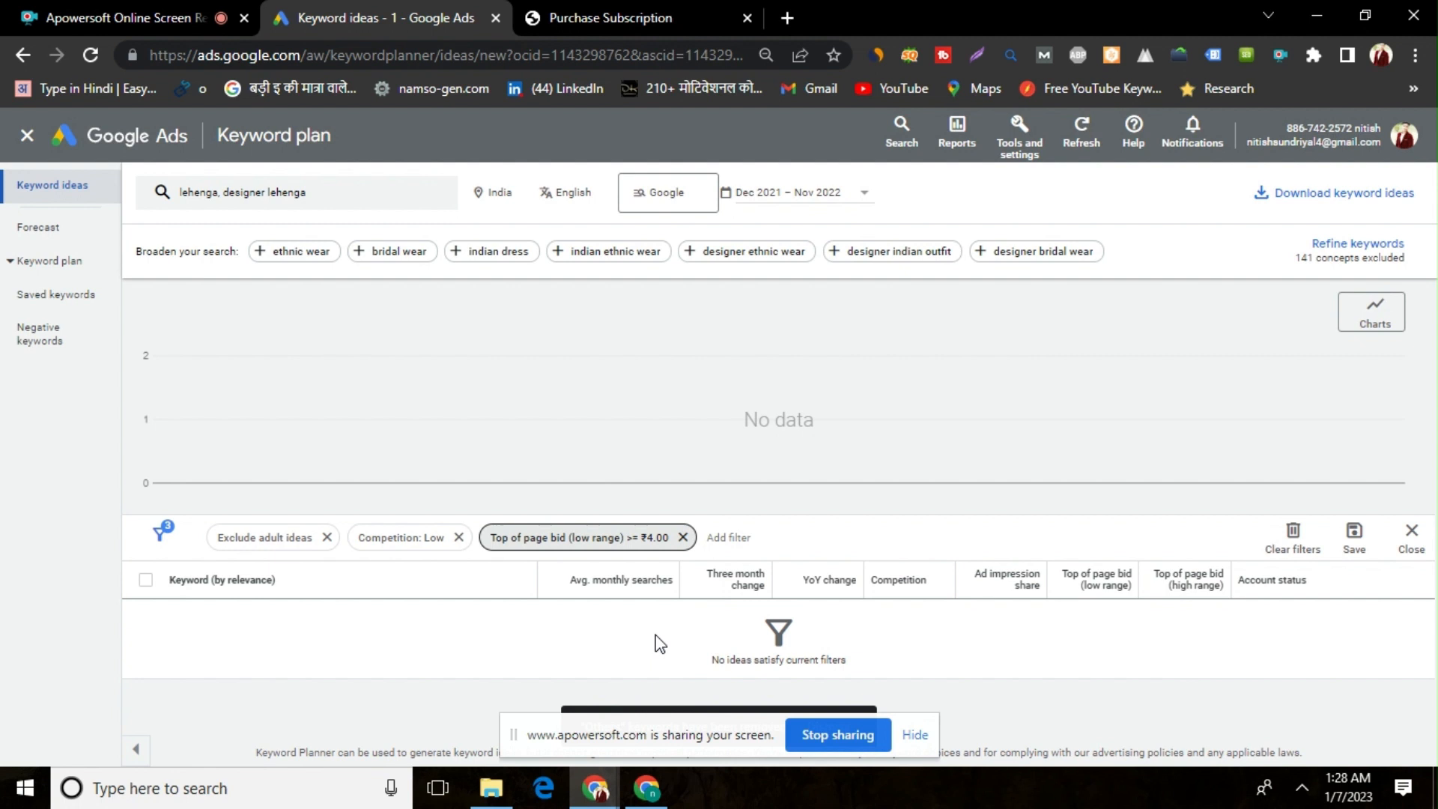
click(682, 538)
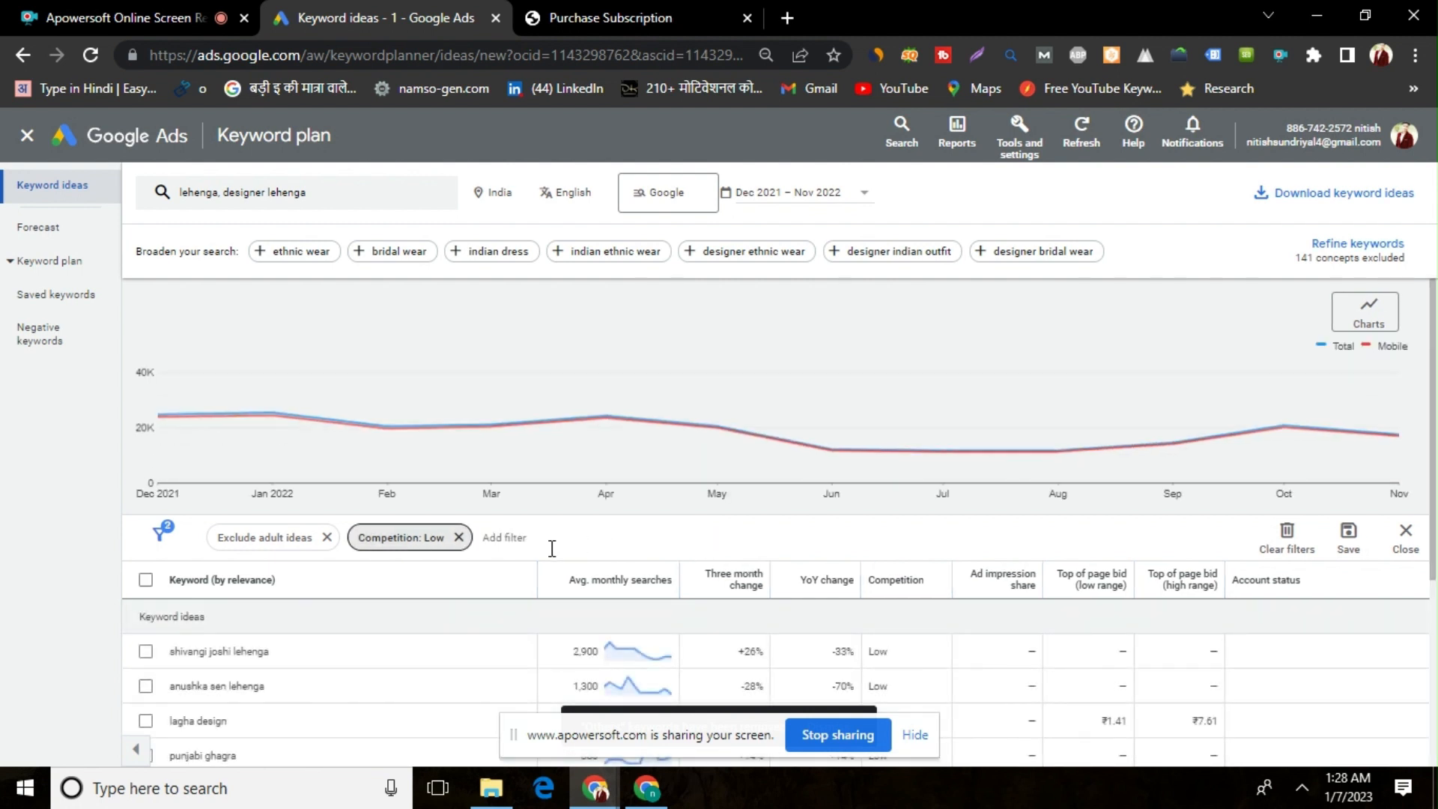
click(80, 556)
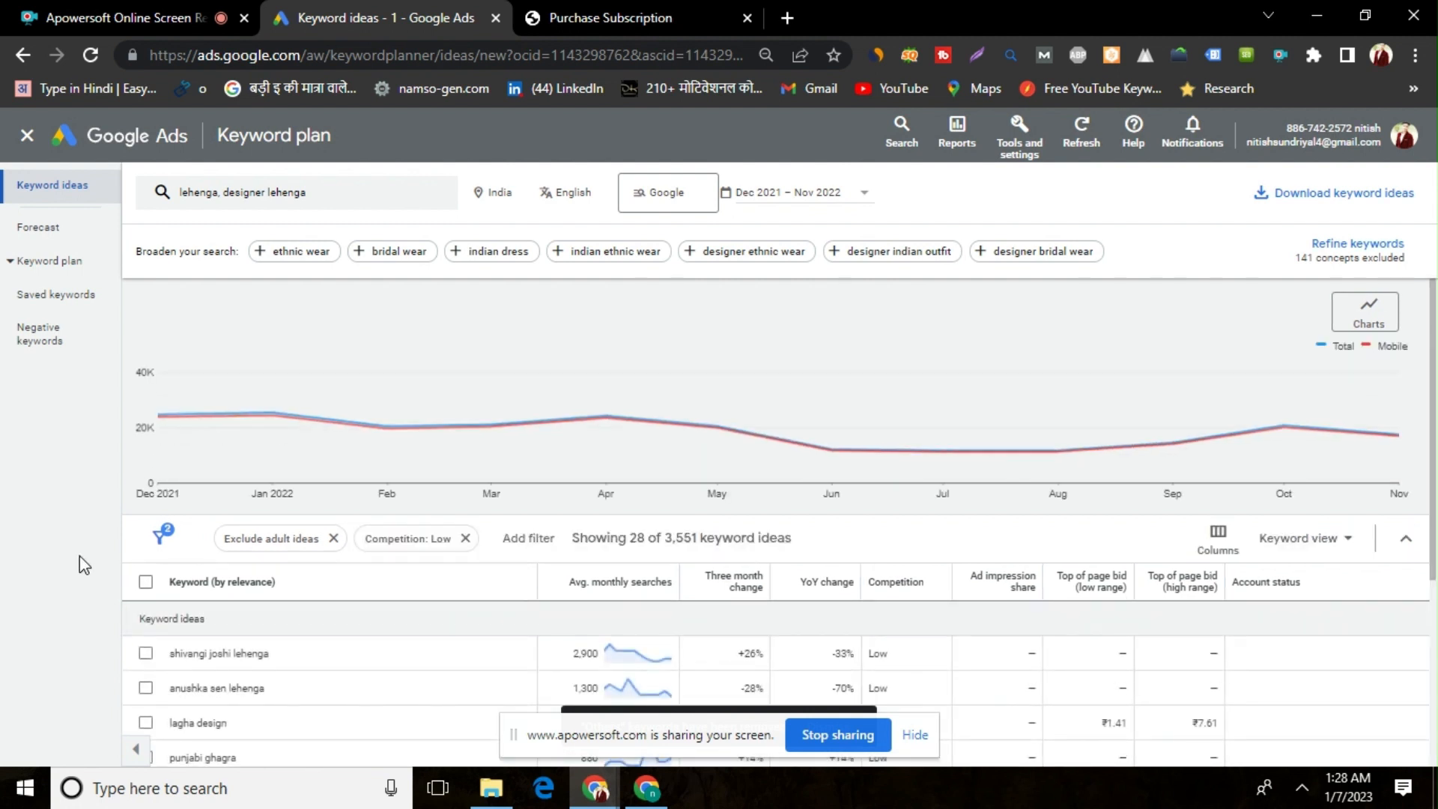
Add a keyword text filter for ideas that contain "designer", keeping Text Match
key(Down)
key(Down)
click(527, 454)
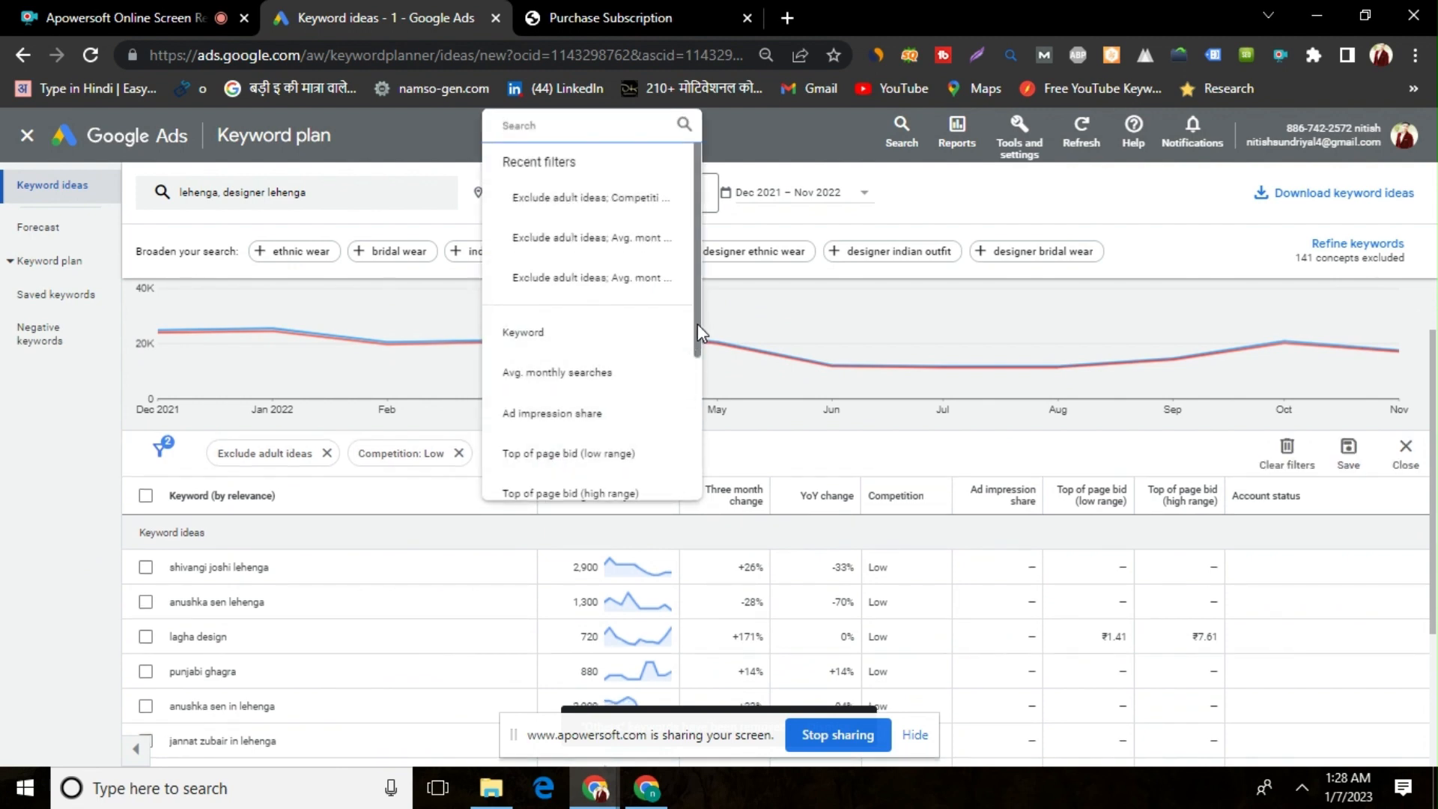
drag(698, 332, 679, 505)
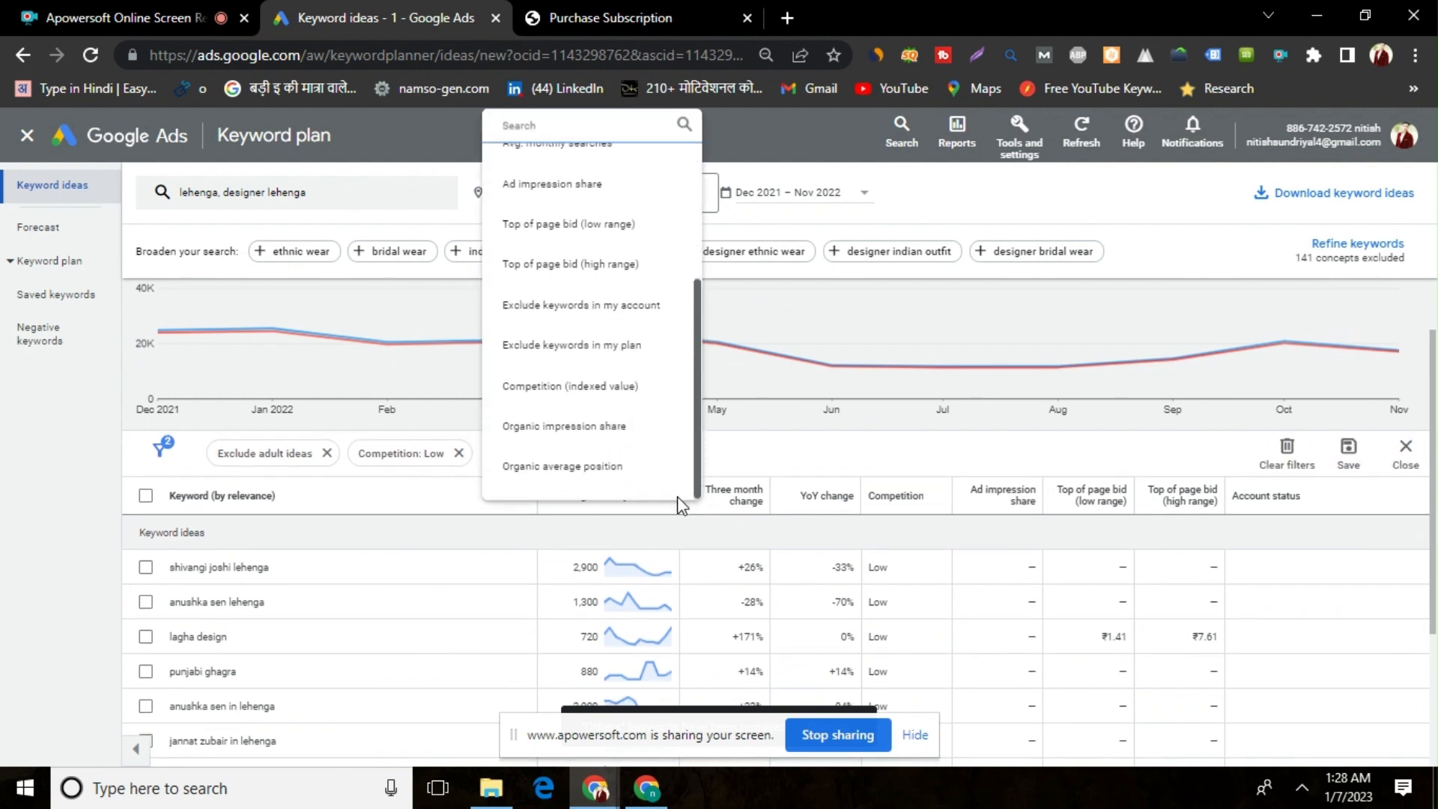
scroll(664, 417, up, 3)
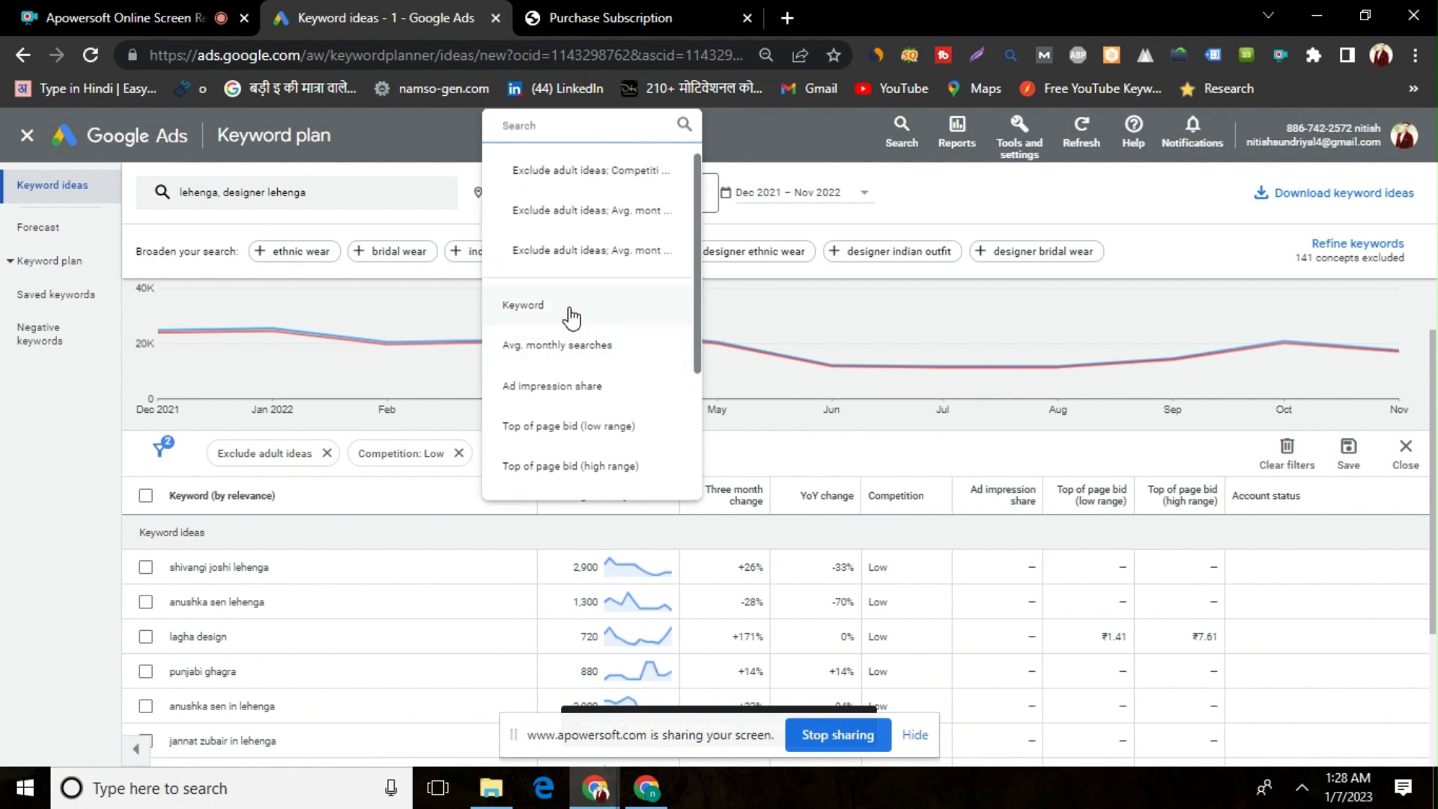
click(570, 318)
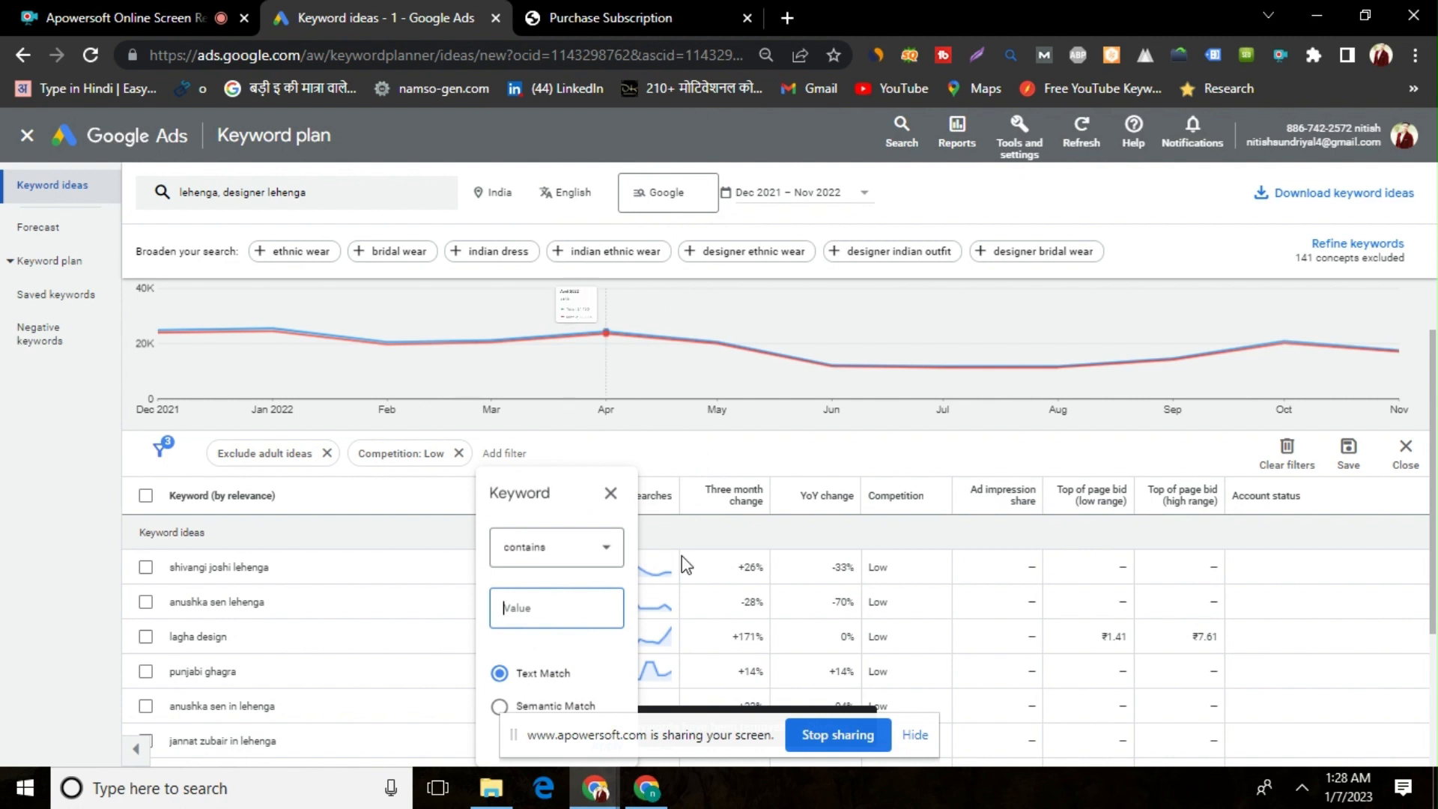
click(582, 545)
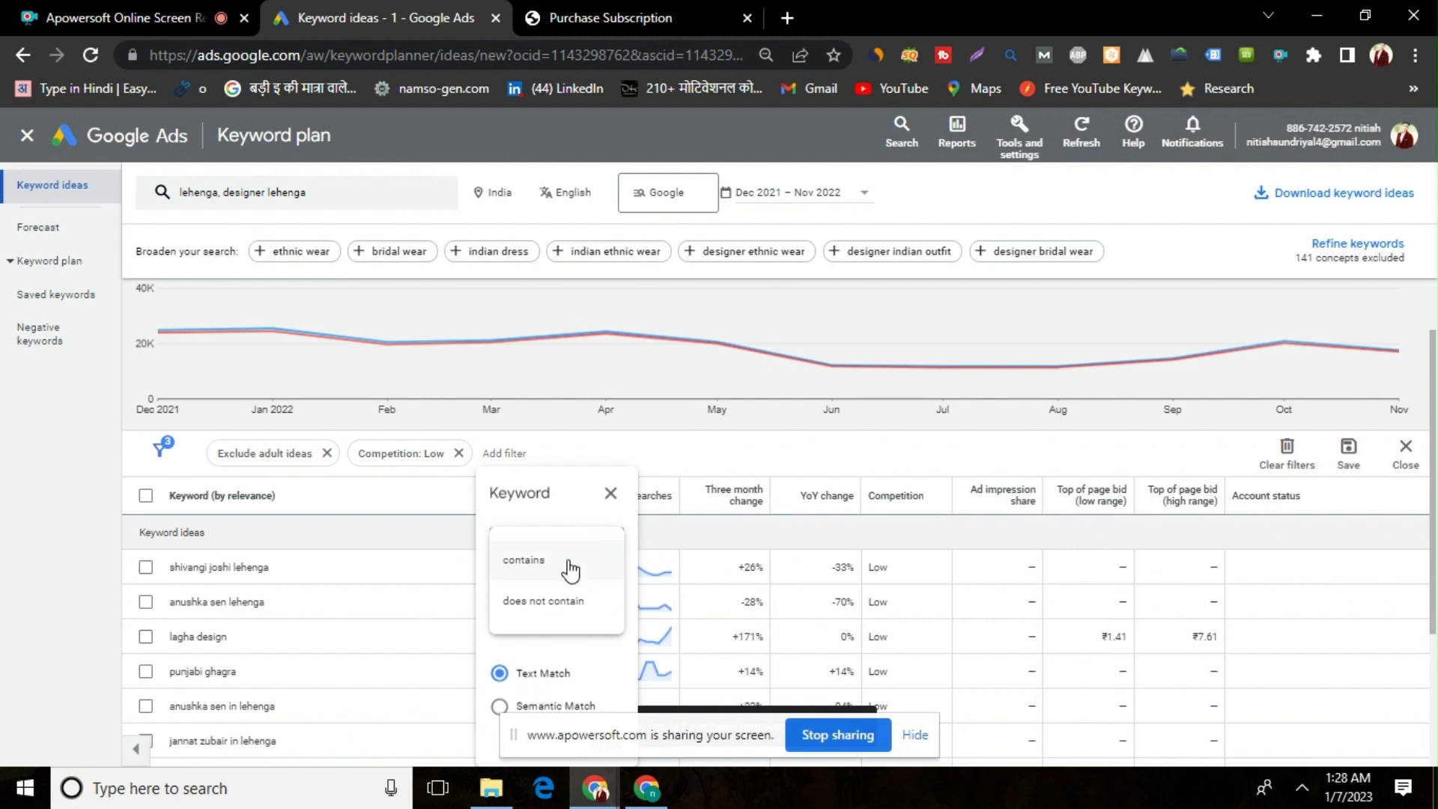
click(569, 571)
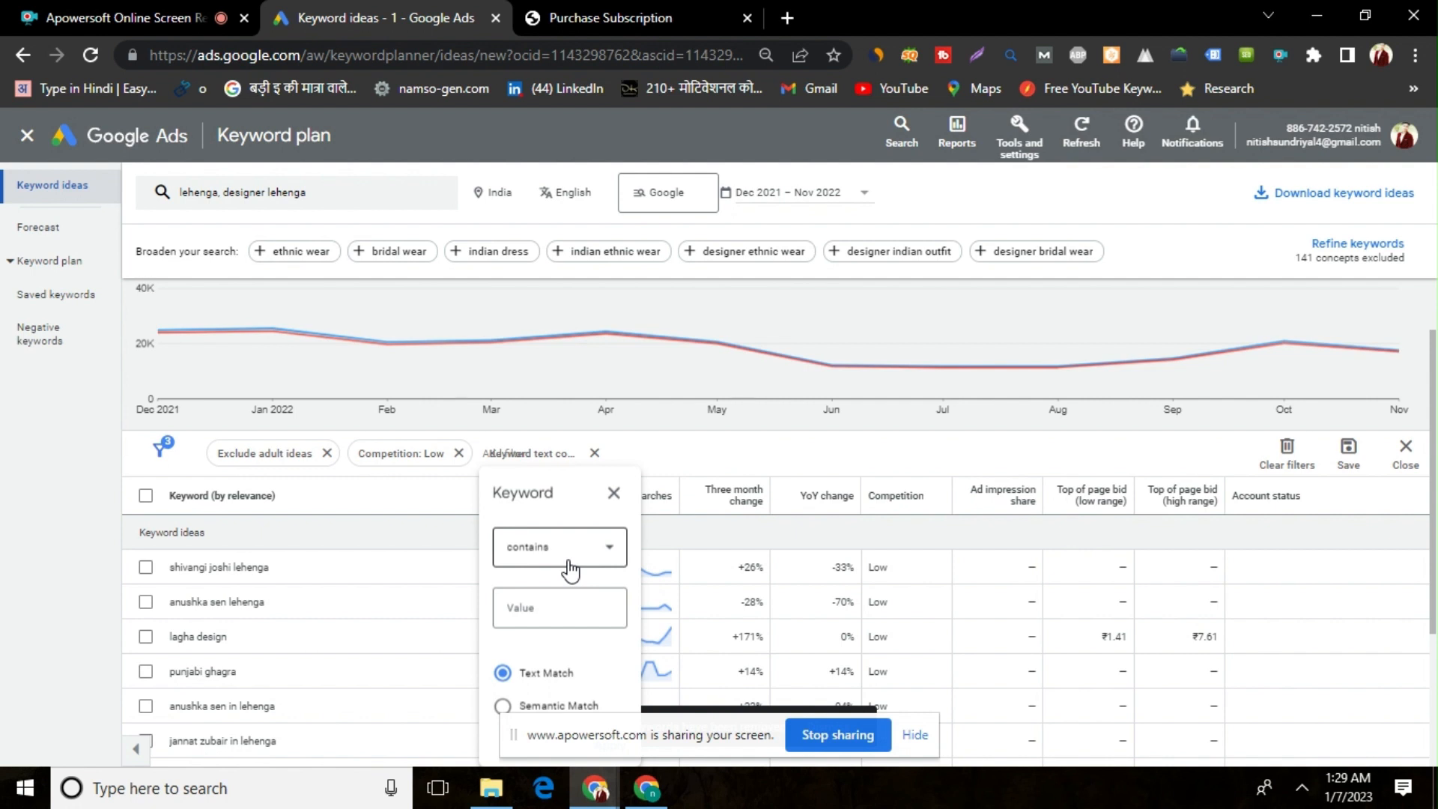
click(557, 604)
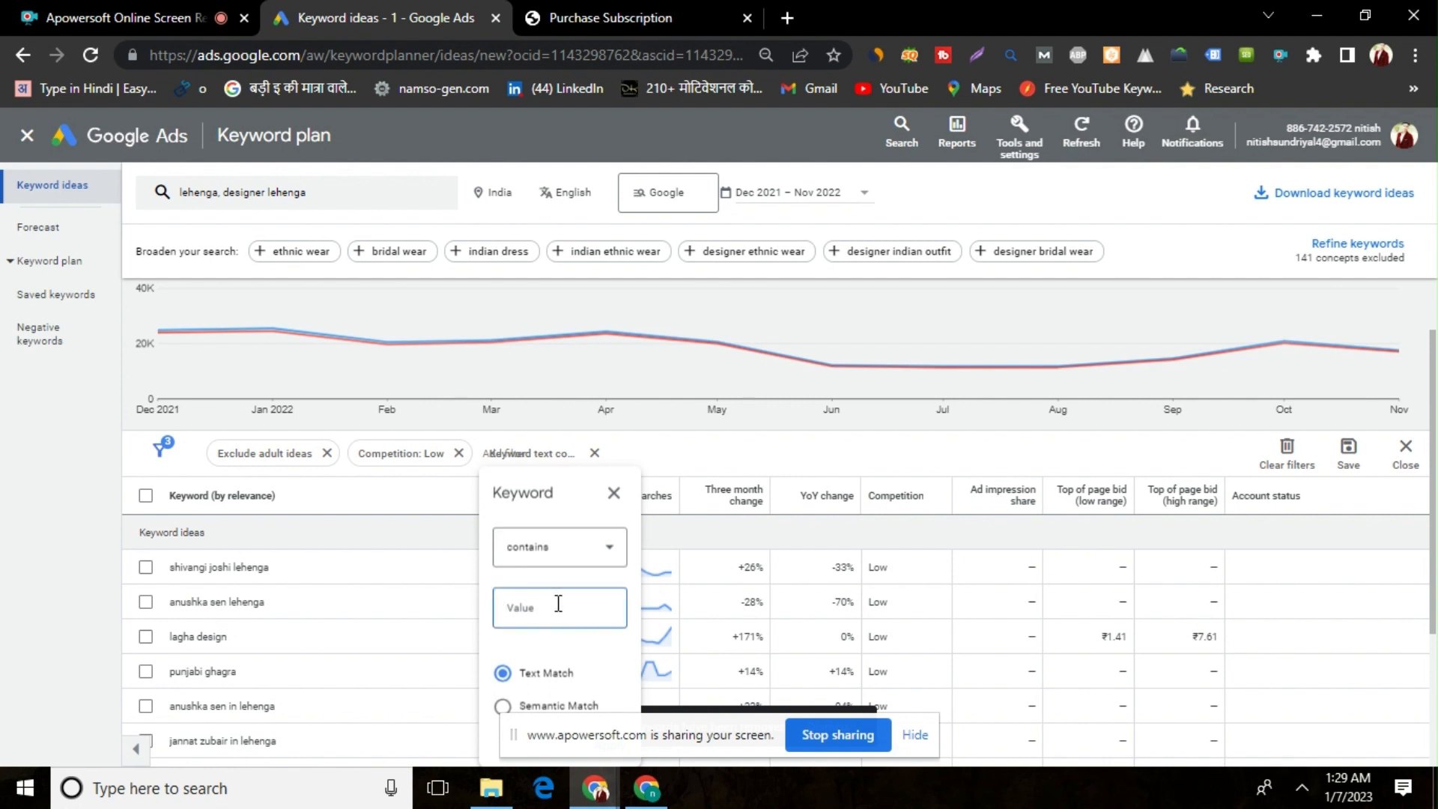
text(designer)
Set the browser page zoom to 75%, move the screen-sharing bar off the keyword filter and apply the filter
mouse_move(623, 666)
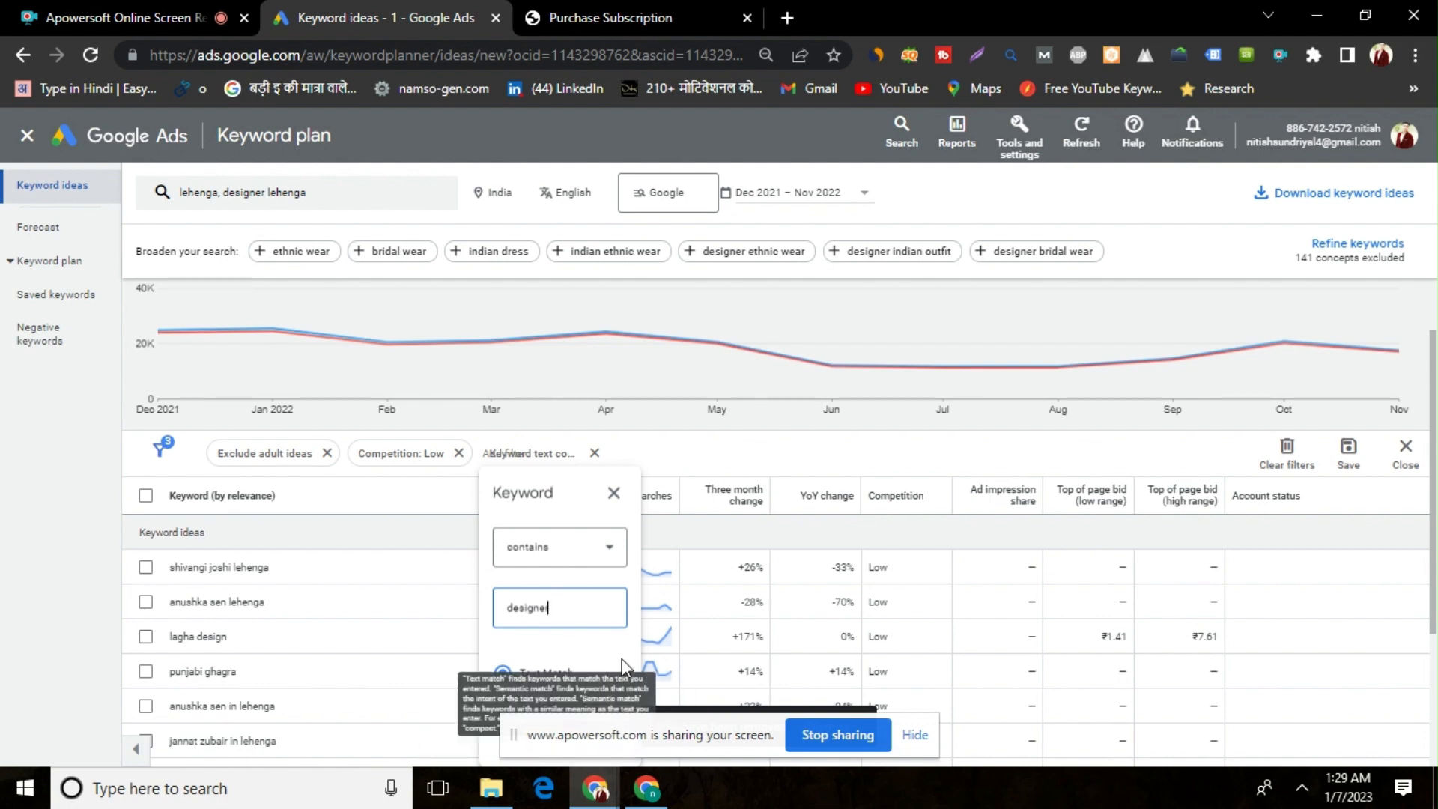
click(1414, 55)
click(1274, 252)
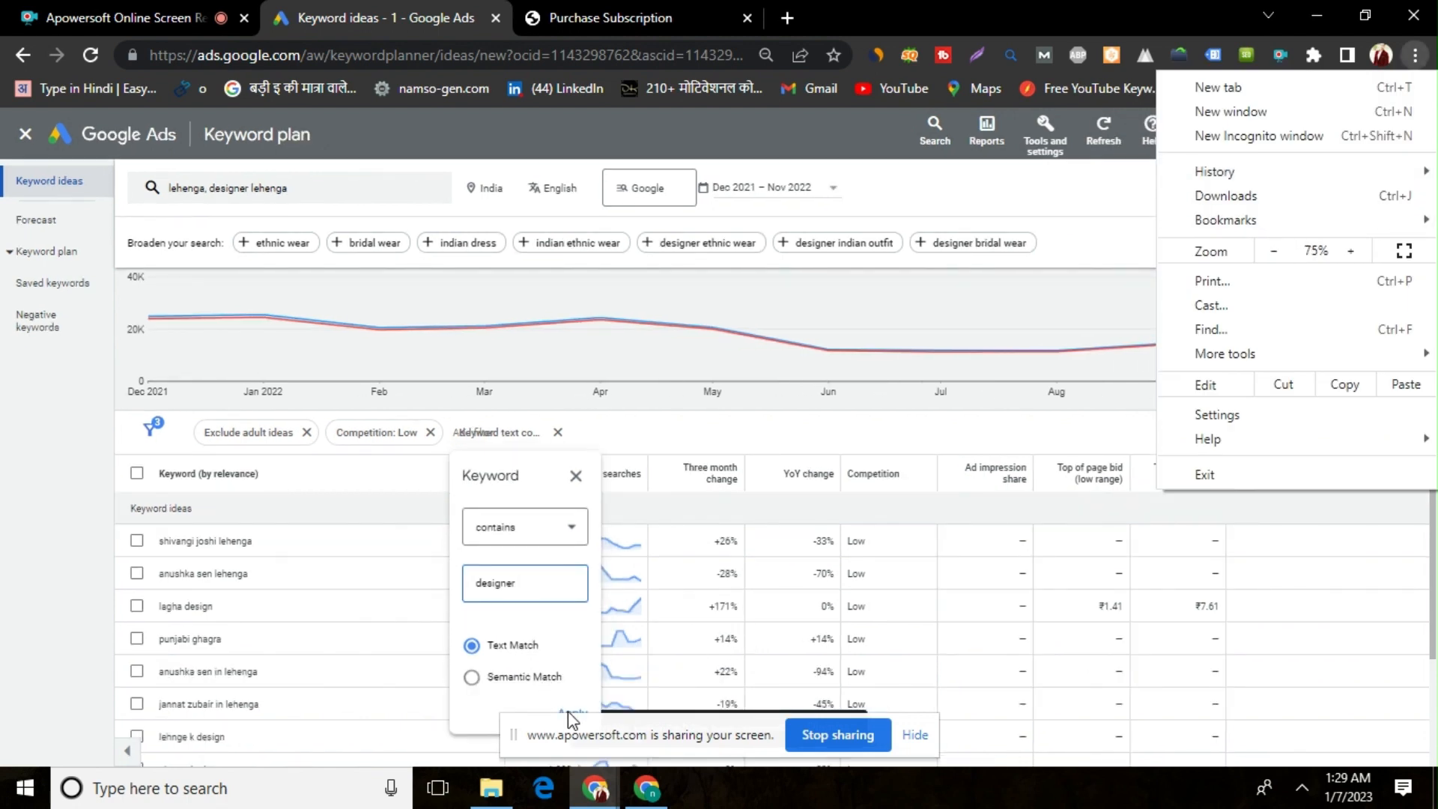
click(571, 725)
drag(571, 725, 287, 643)
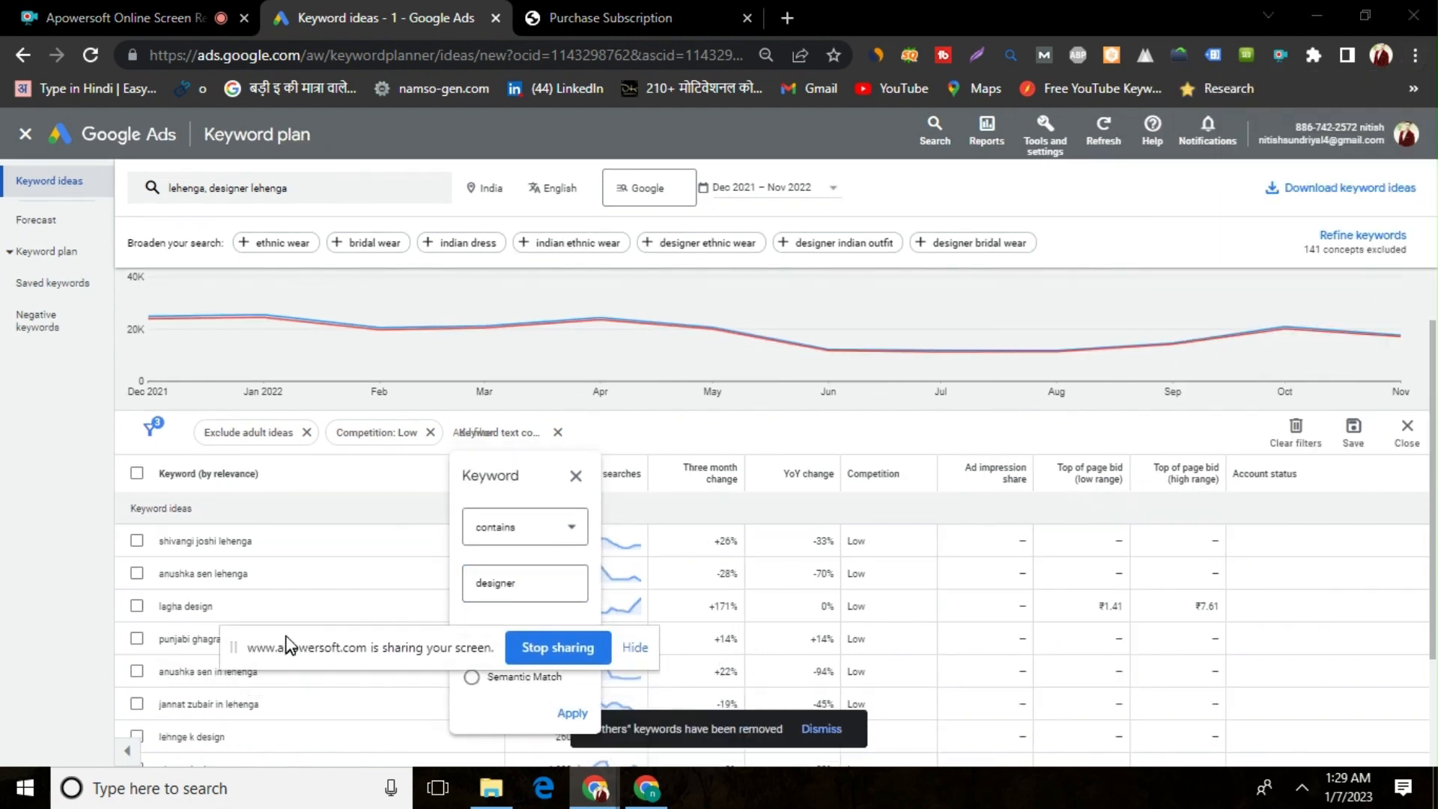
click(572, 712)
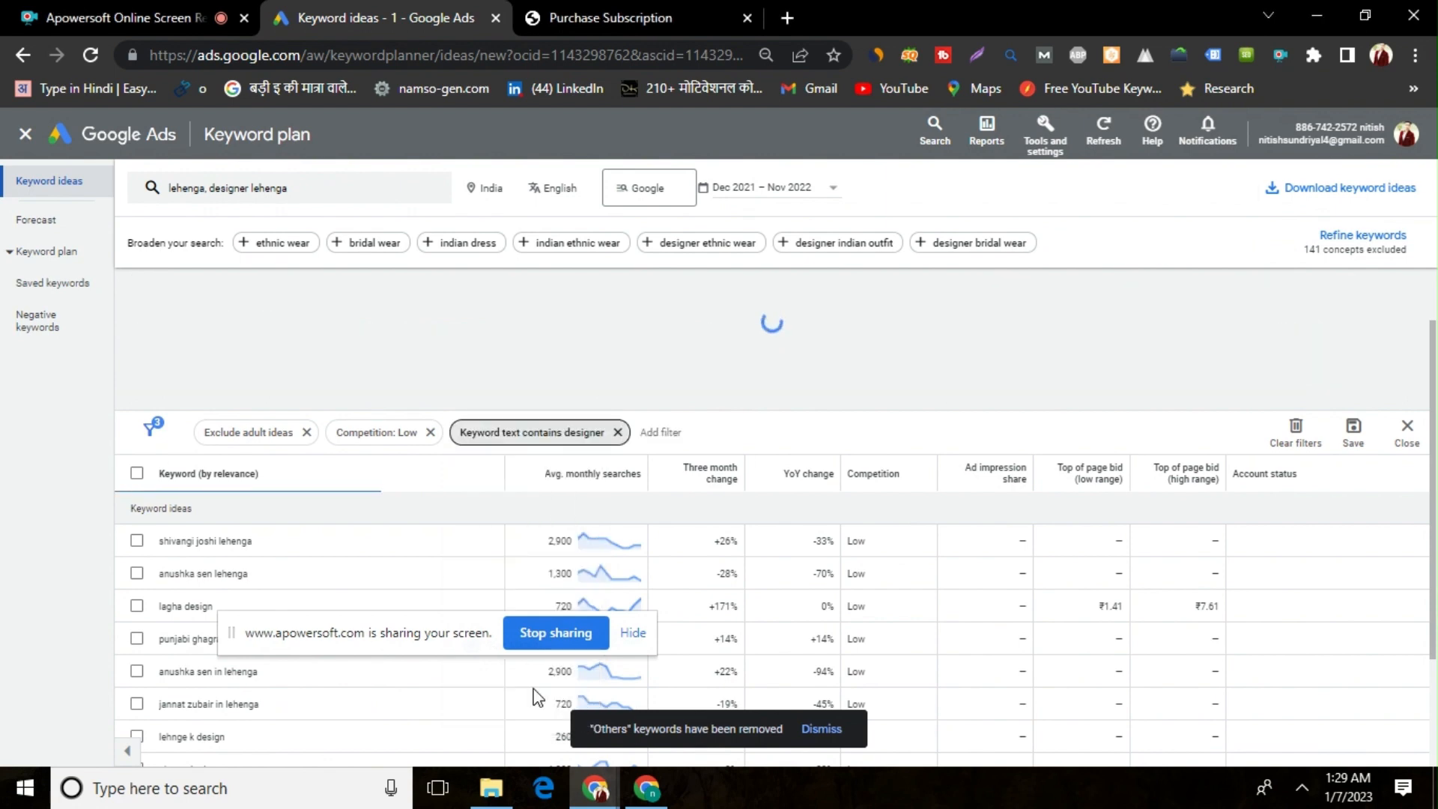
drag(404, 641, 468, 727)
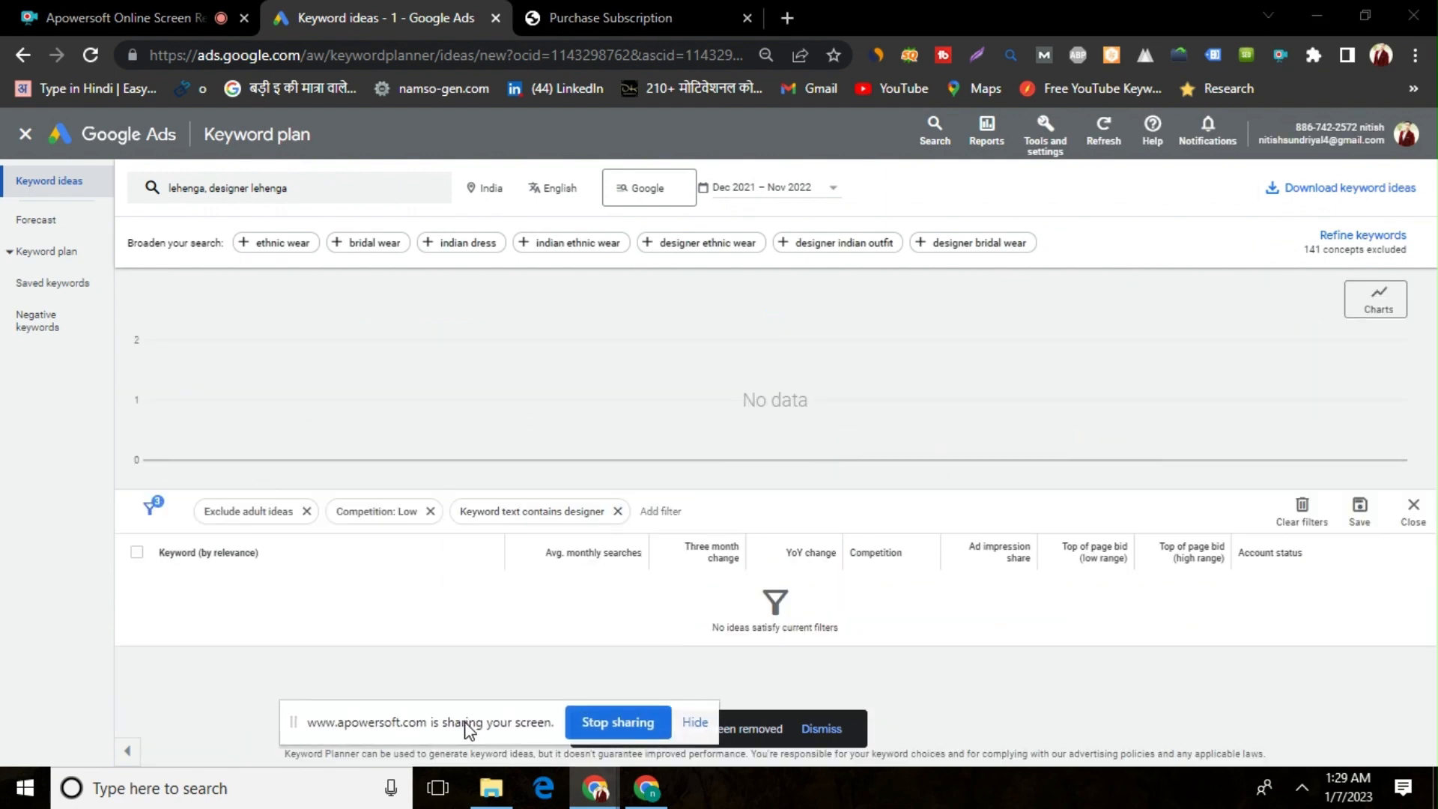
click(484, 610)
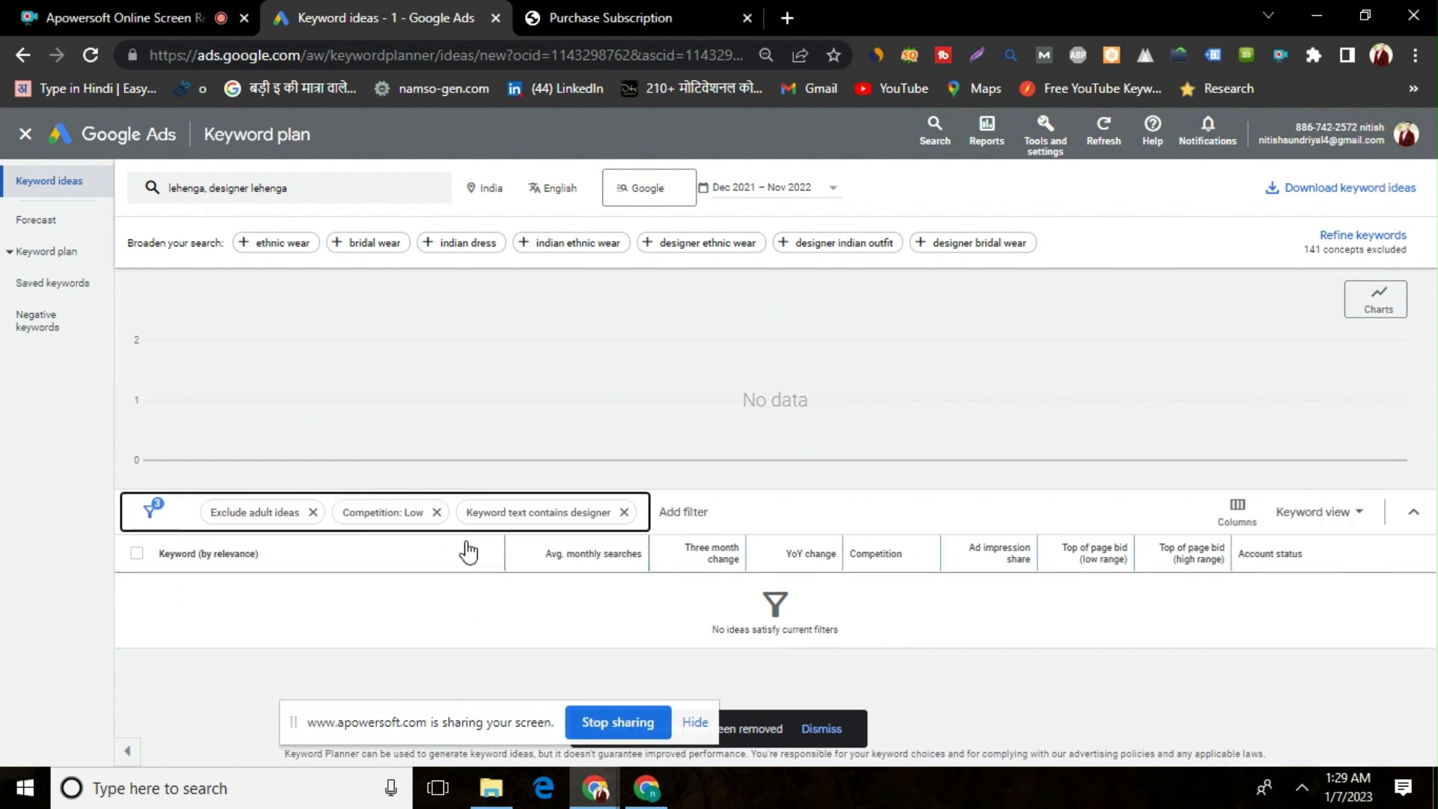
Remove the Low competition filter and review the keyword ideas containing "designer"
click(436, 512)
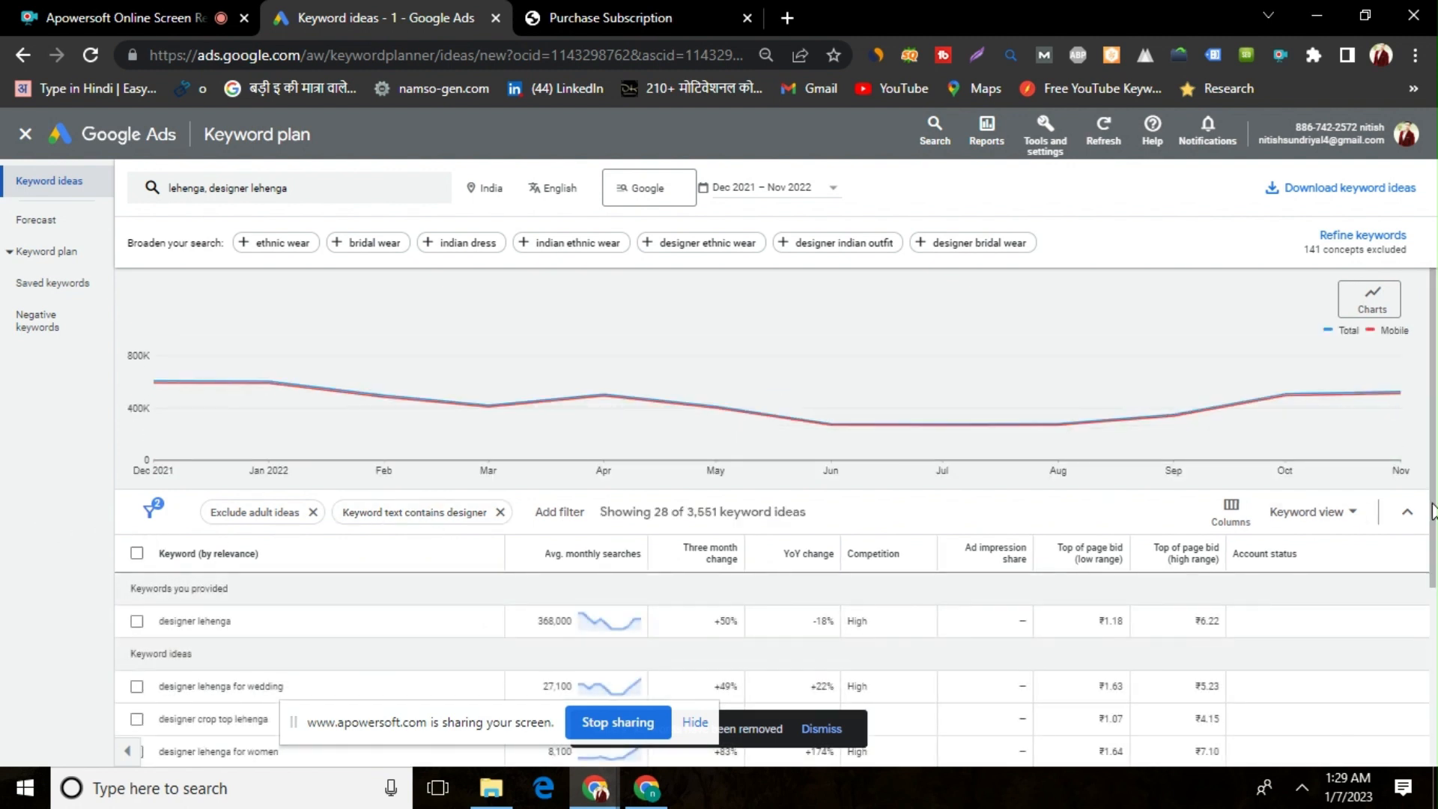
scroll(1433, 561, down, 1)
scroll(1434, 563, down, 1)
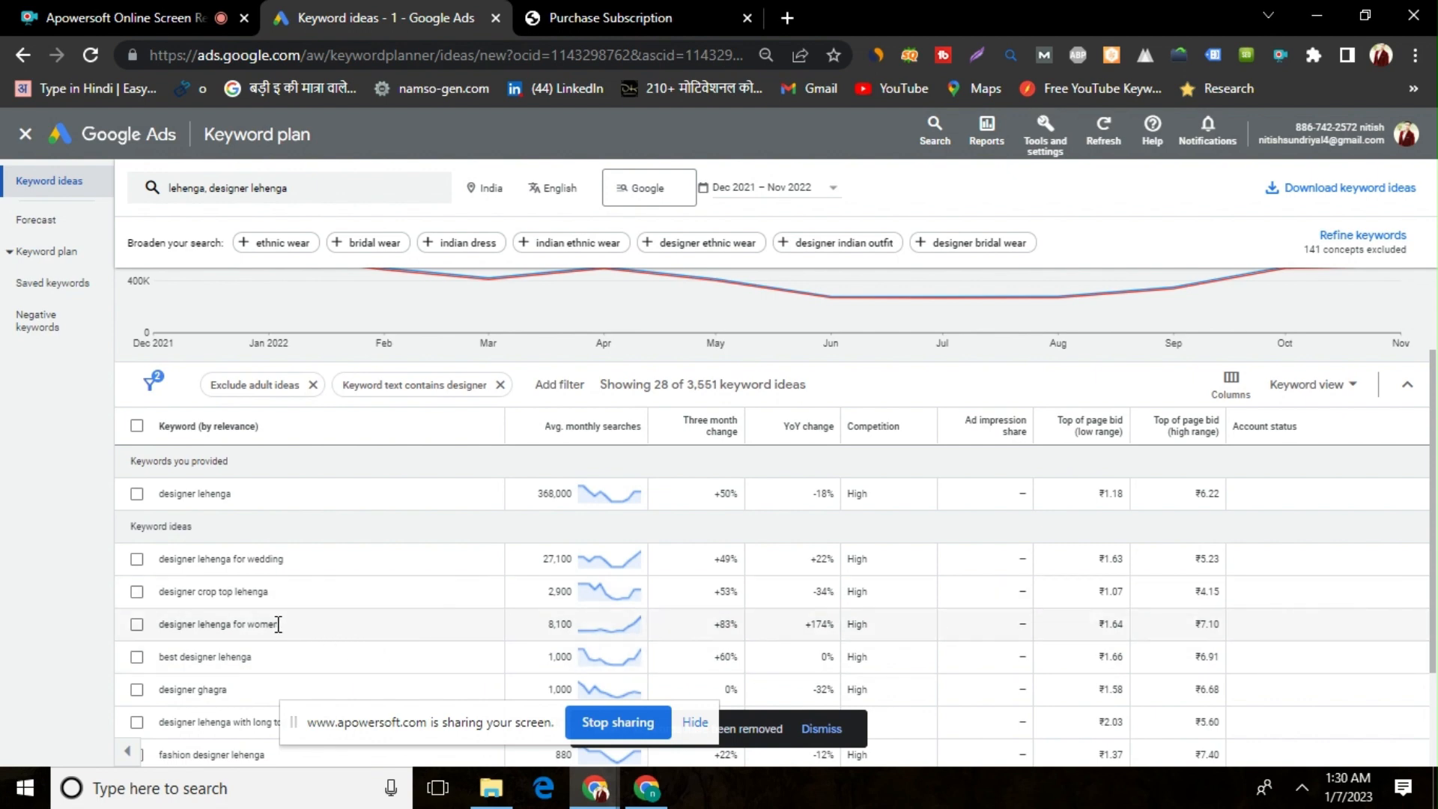
Change the keyword text filter to does not contain "designer", apply it and review the keyword ideas
click(443, 387)
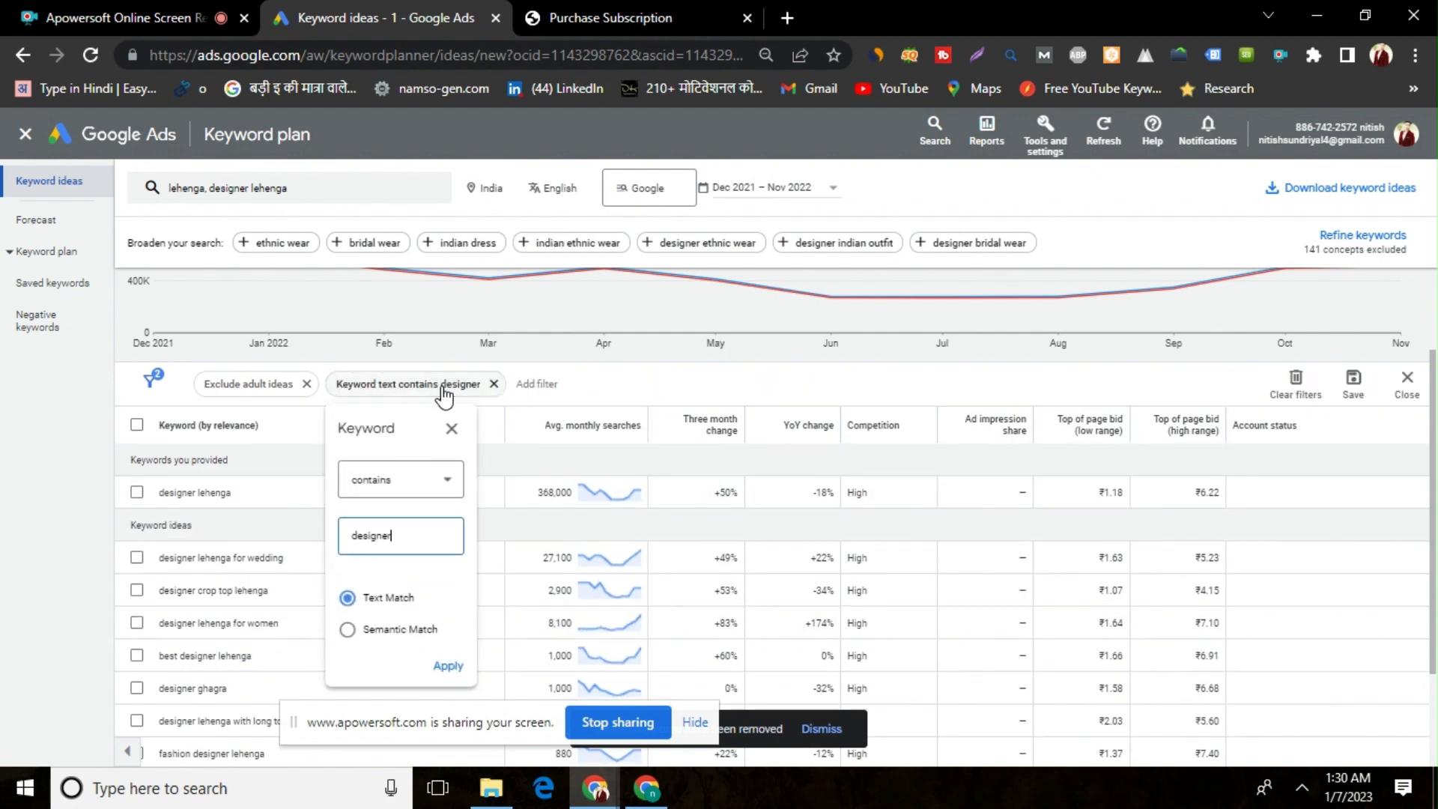
click(404, 483)
click(399, 533)
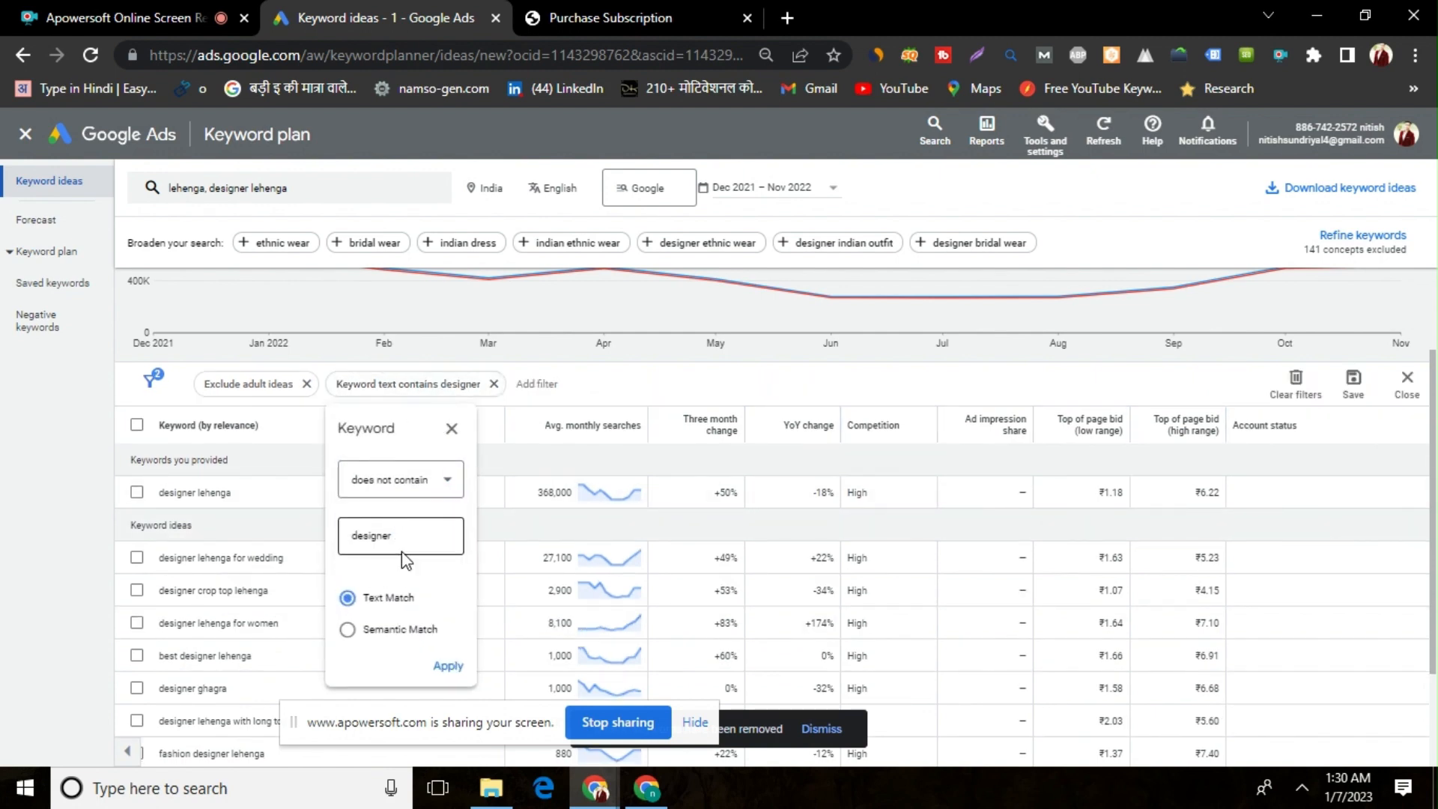
click(447, 666)
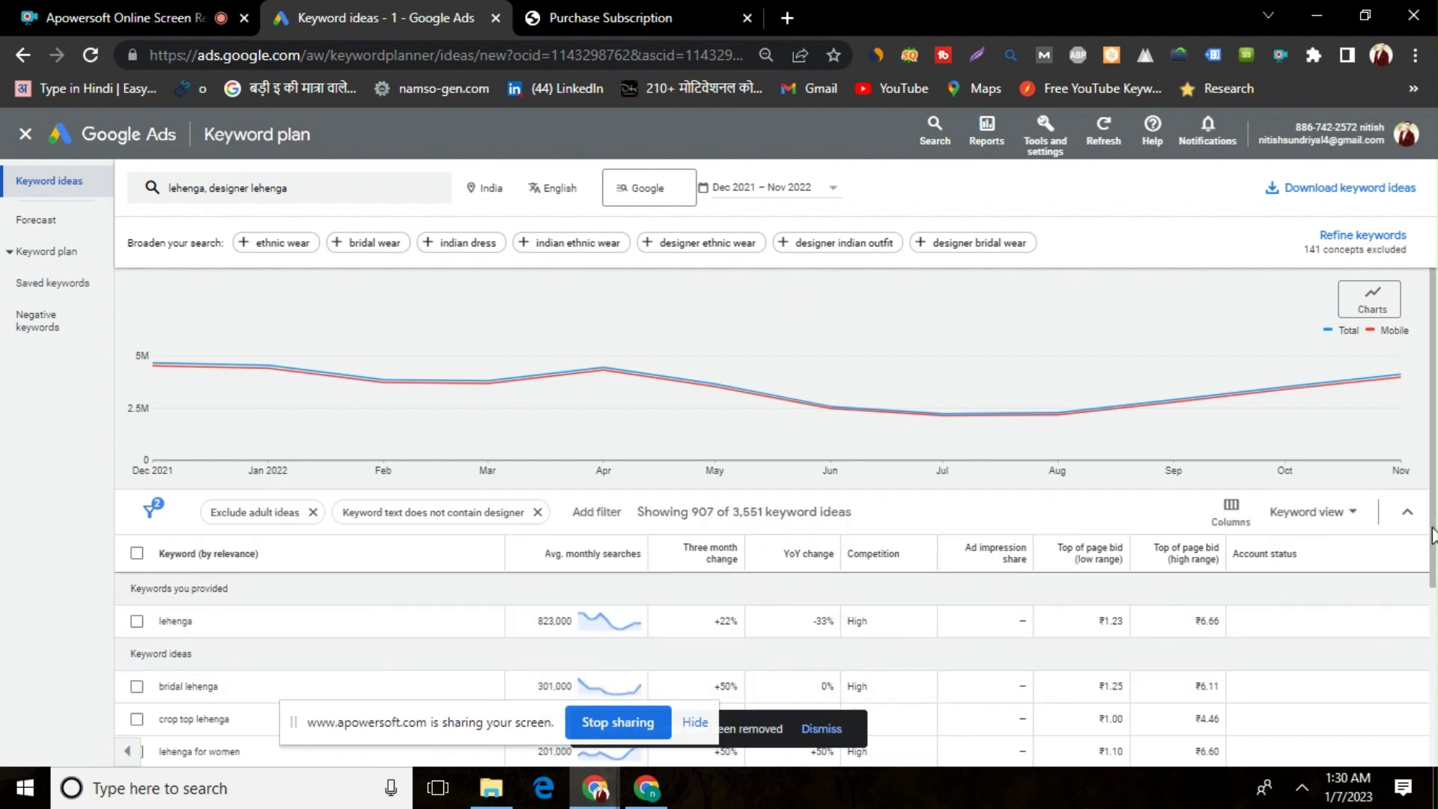
drag(1434, 524, 1416, 615)
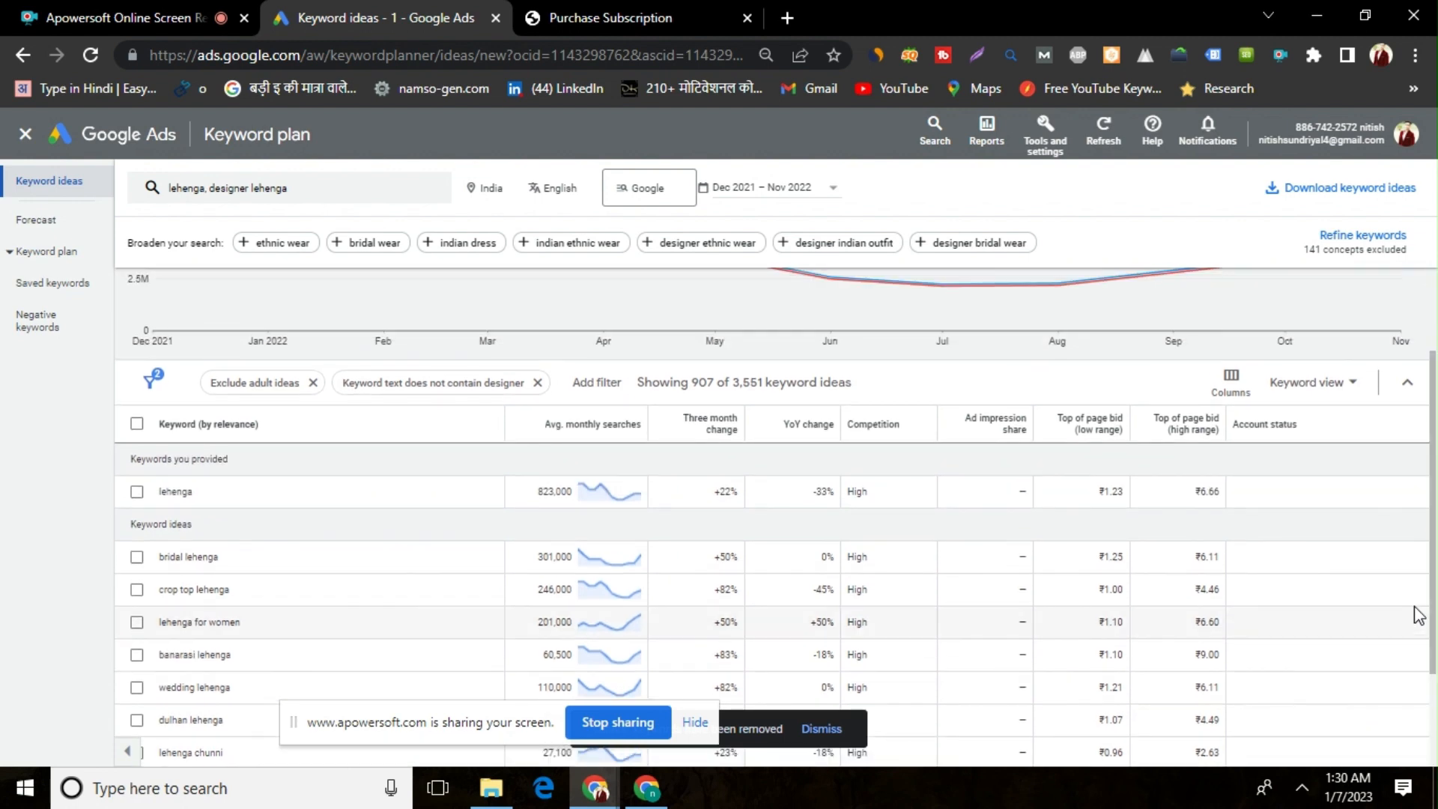